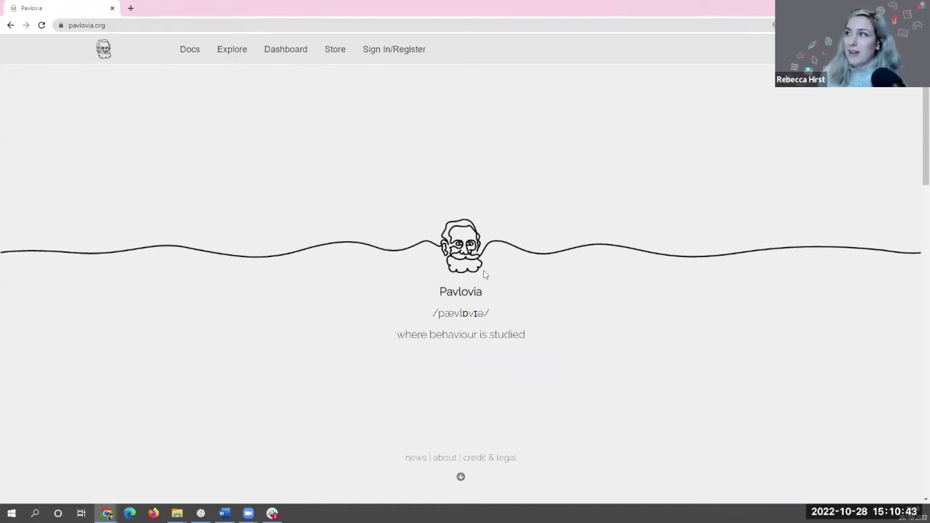
Step: Sign in to Pavlovia and open the list of surveys on the dashboard
click(409, 57)
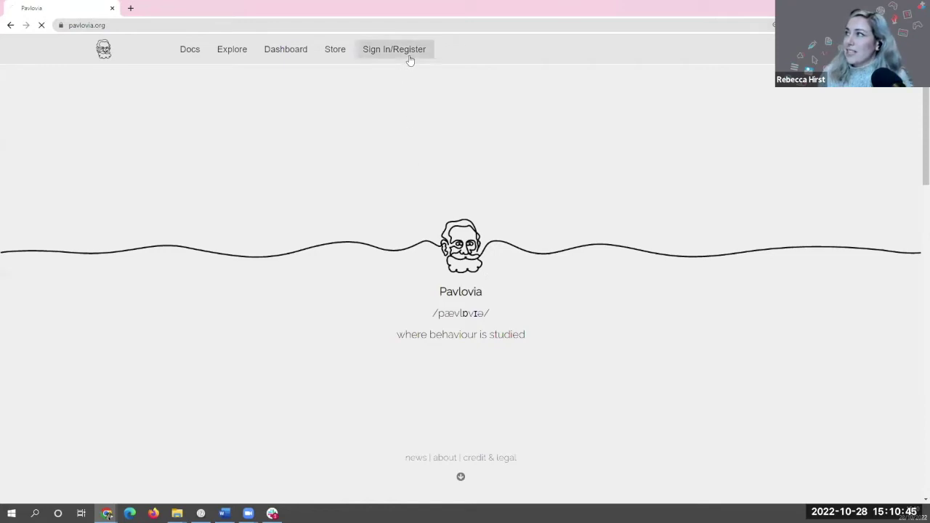
click(557, 231)
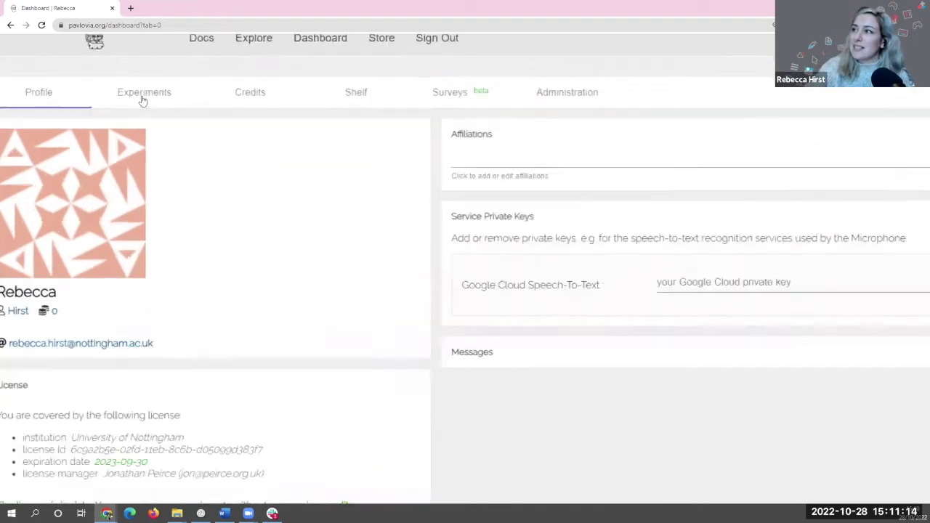
scroll(142, 100, up, 3)
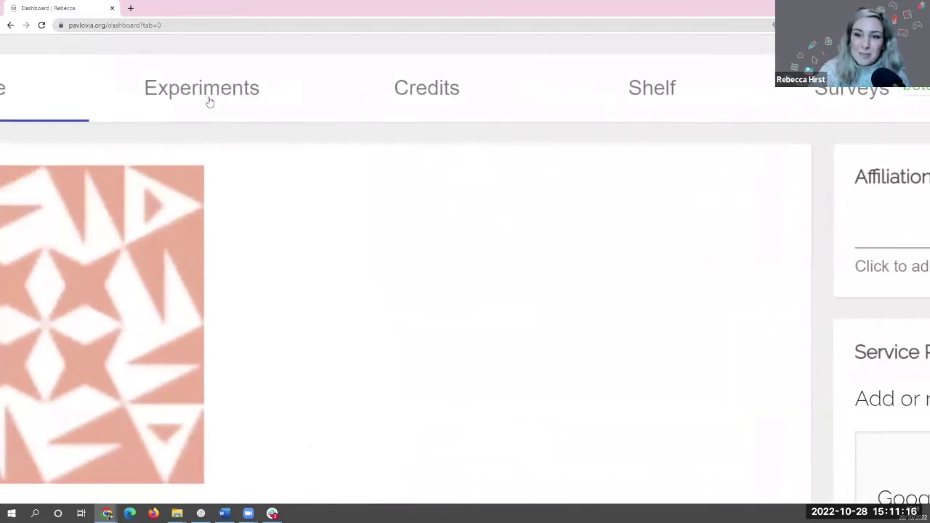
scroll(210, 102, down, 3)
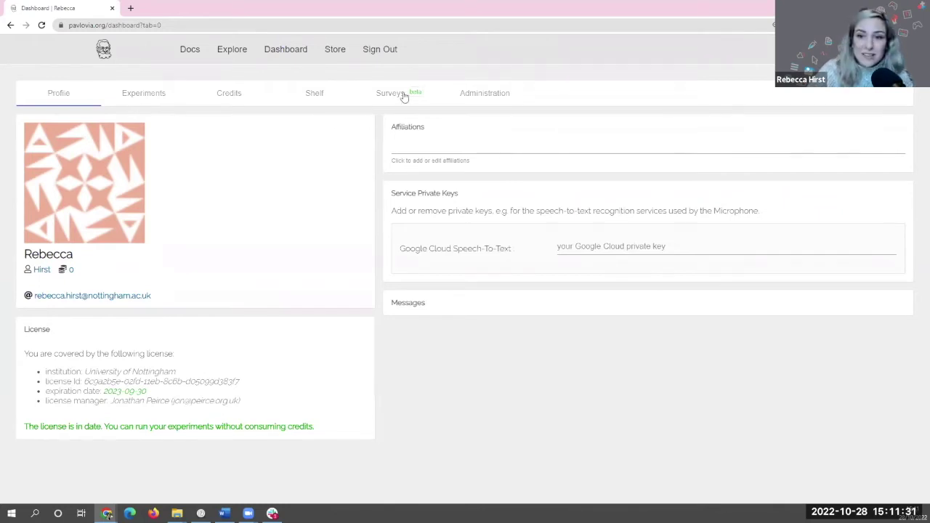
scroll(405, 98, up, 5)
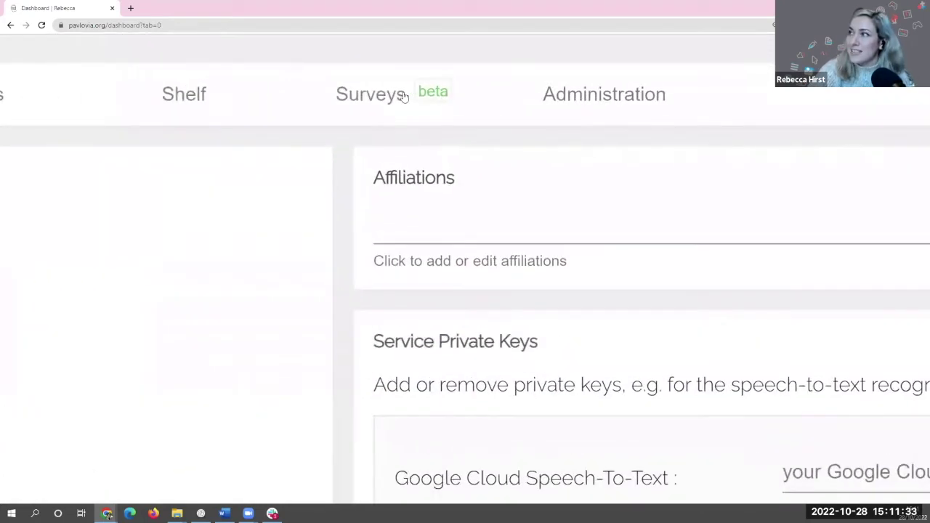
scroll(405, 97, down, 5)
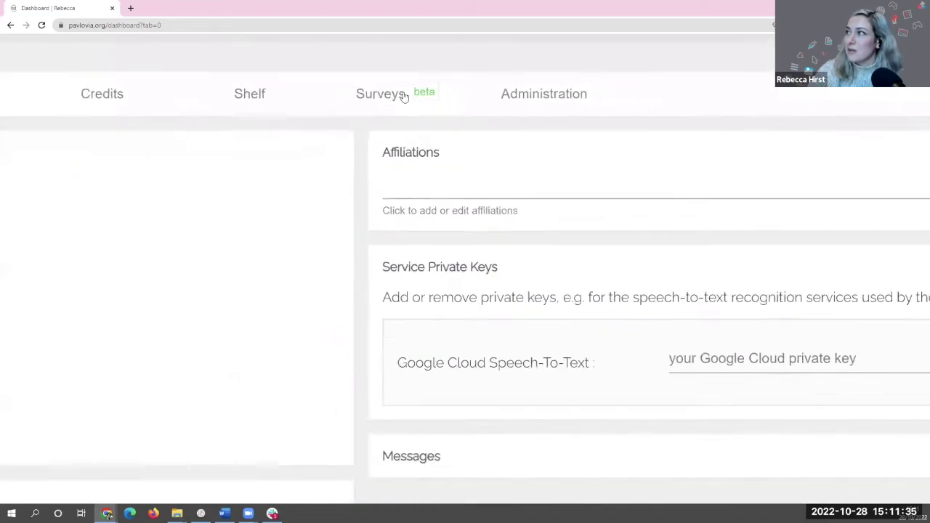
click(397, 97)
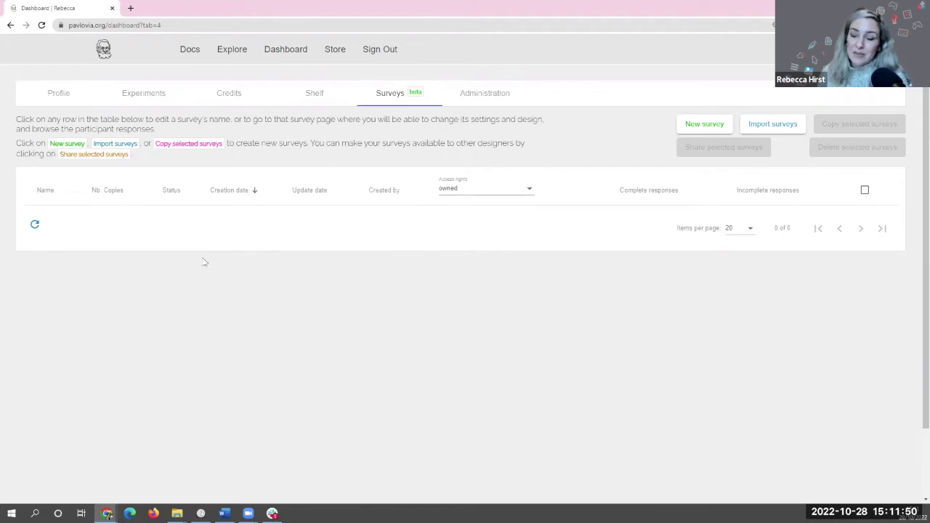
Step: Extend the survey list's access rights filter to include shared surveys as well as owned ones
click(525, 189)
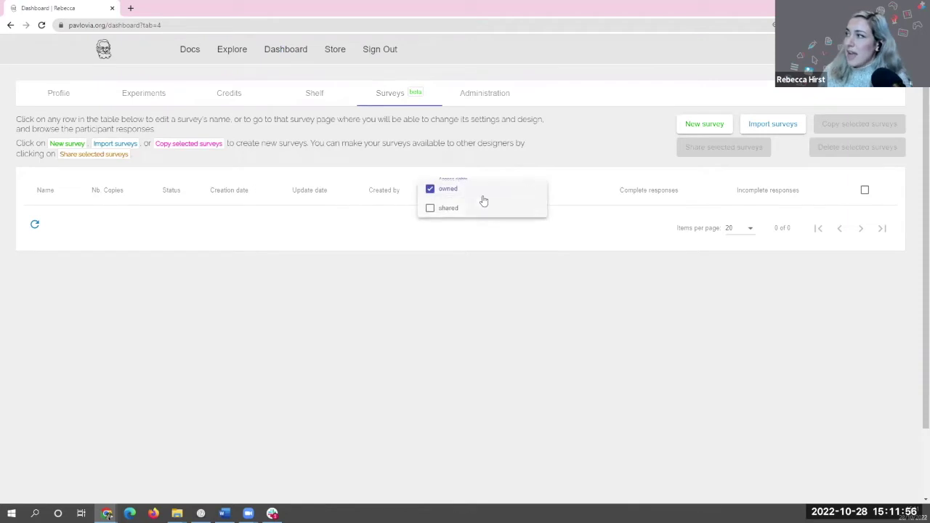
click(483, 202)
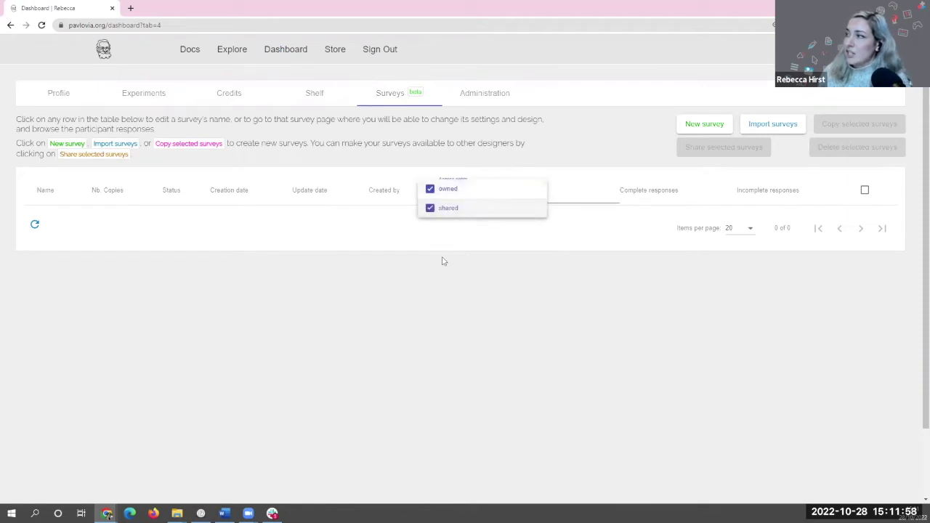
click(438, 301)
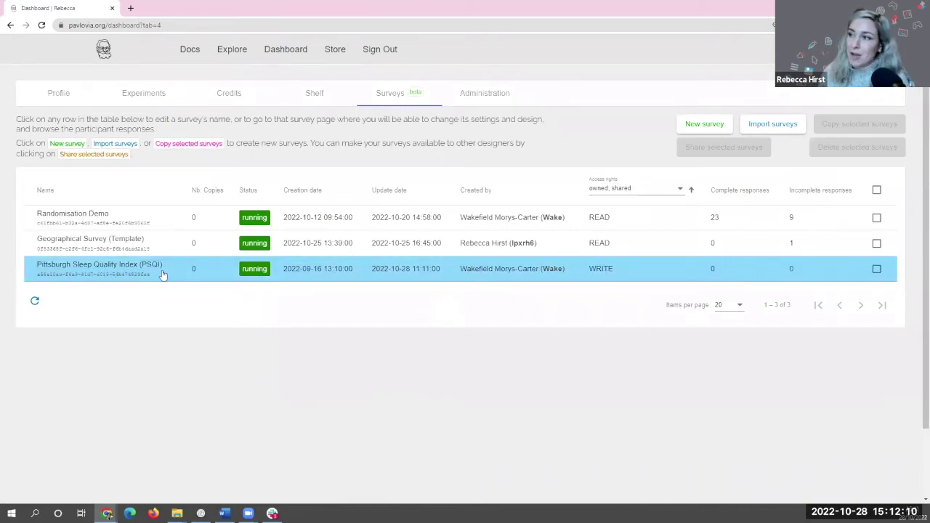
click(876, 269)
click(876, 269)
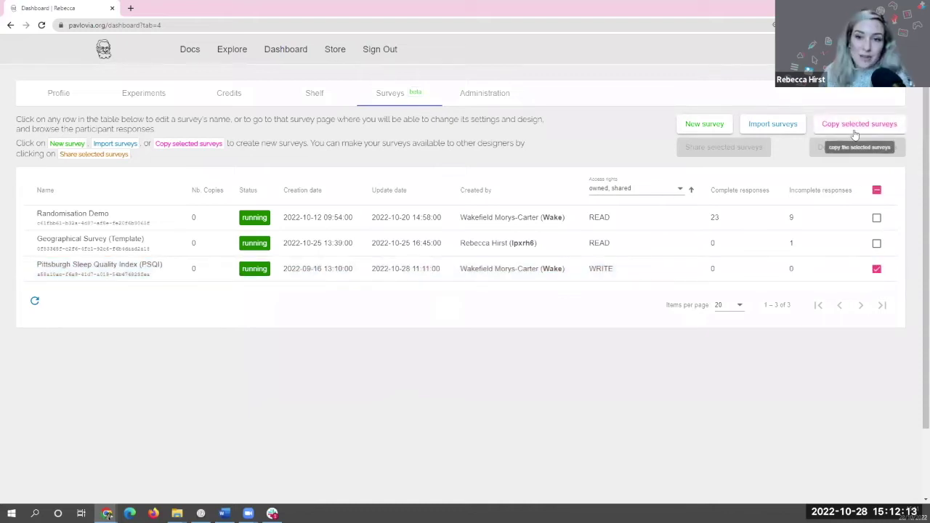
click(876, 269)
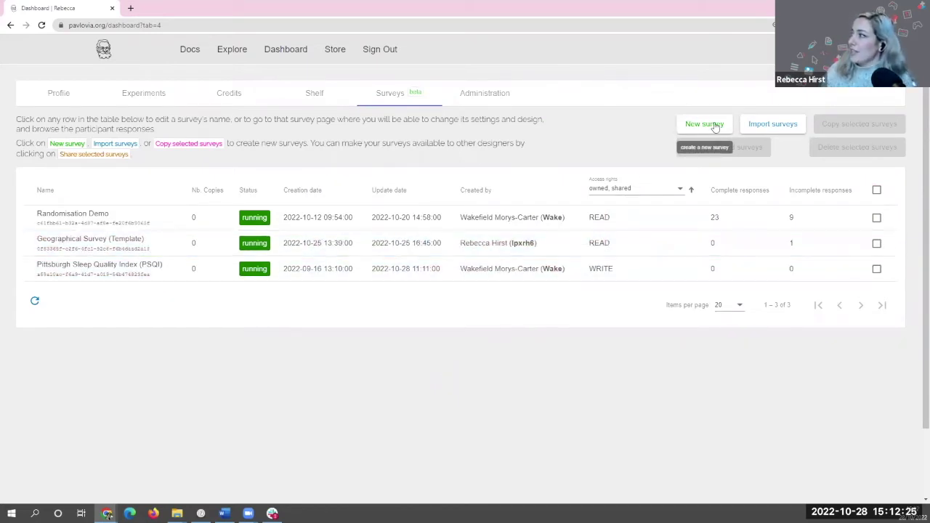
Step: Create a new survey and rename it "Ice cream survey"
click(705, 125)
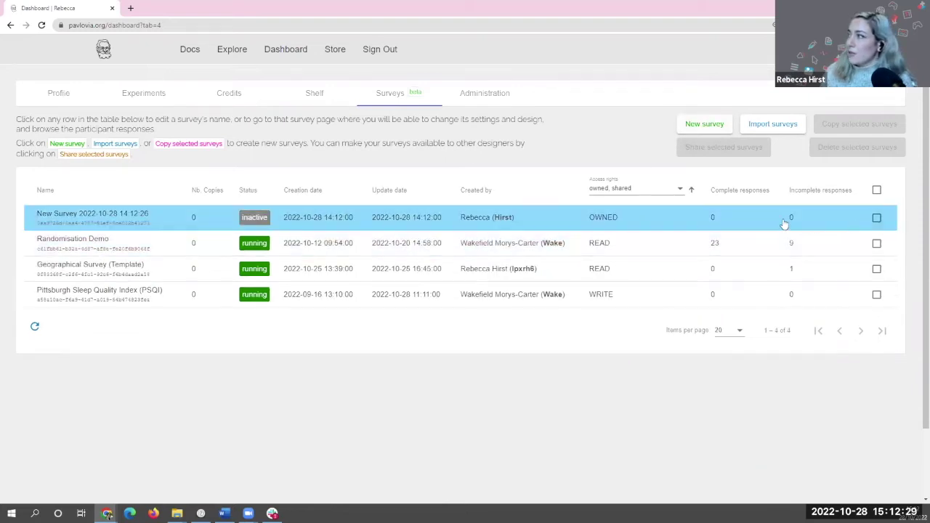
click(54, 217)
drag(38, 219, 187, 225)
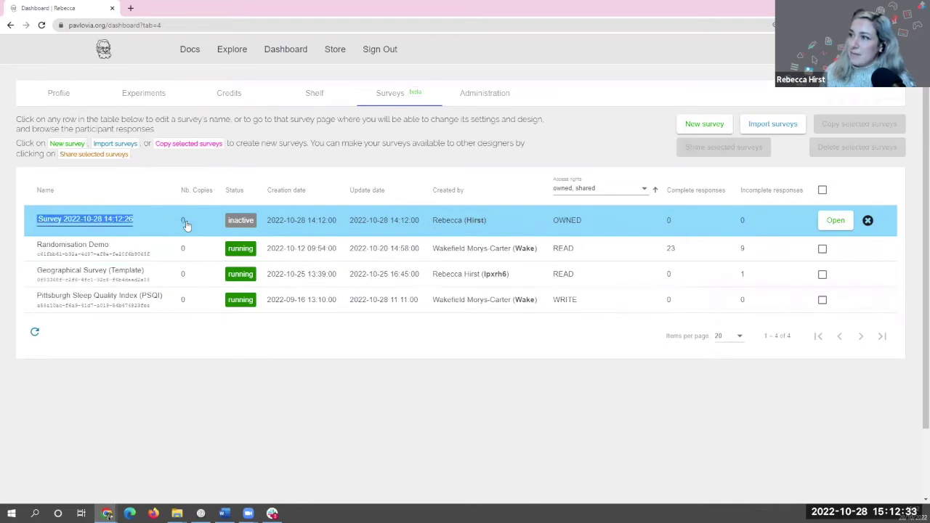
text(Ice)
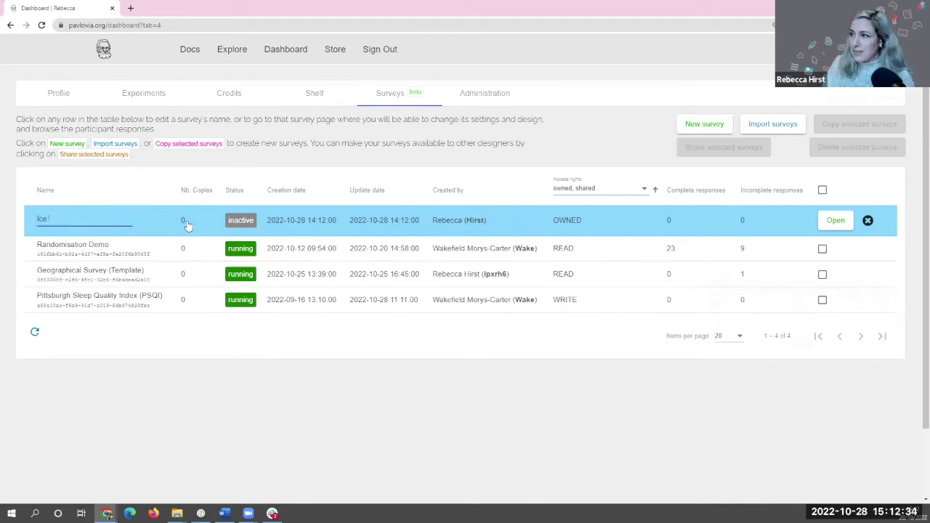
text( cream )
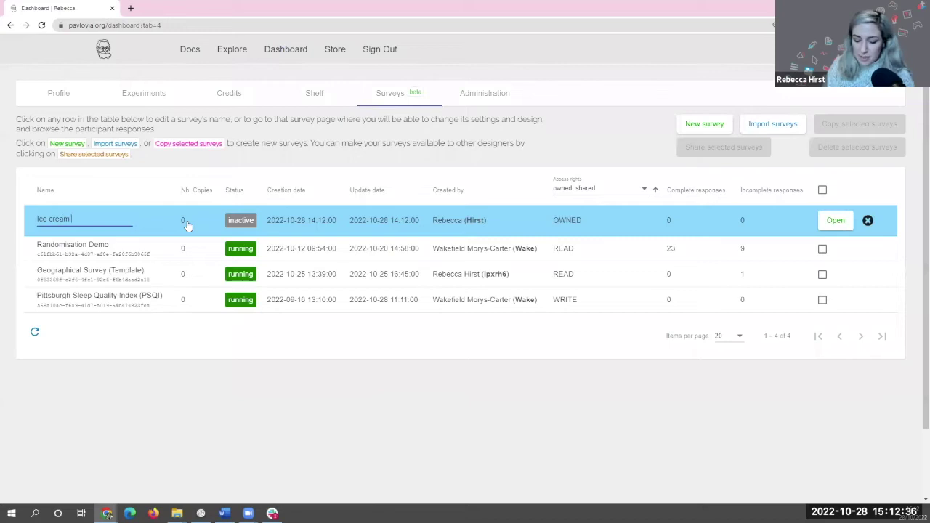
text(survey)
key(Return)
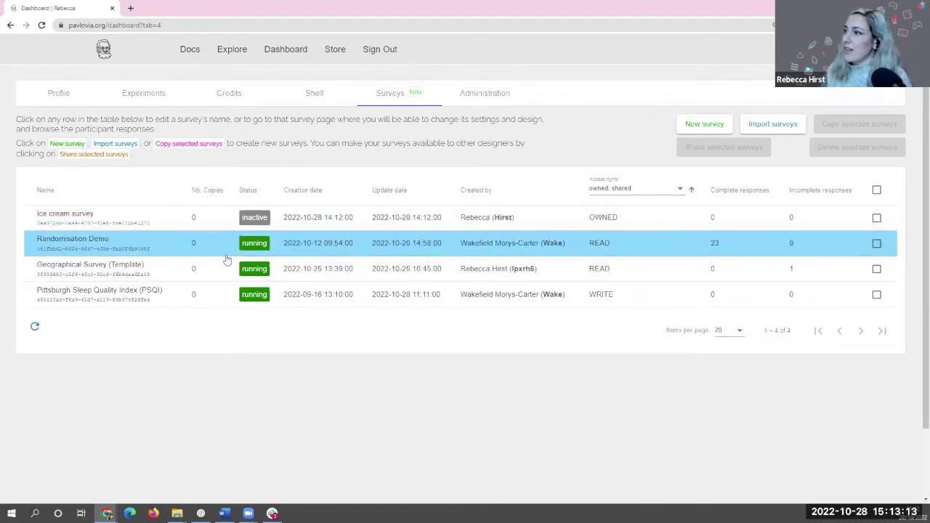
Step: Open the Ice cream survey for design and add a first question to its empty page
click(813, 224)
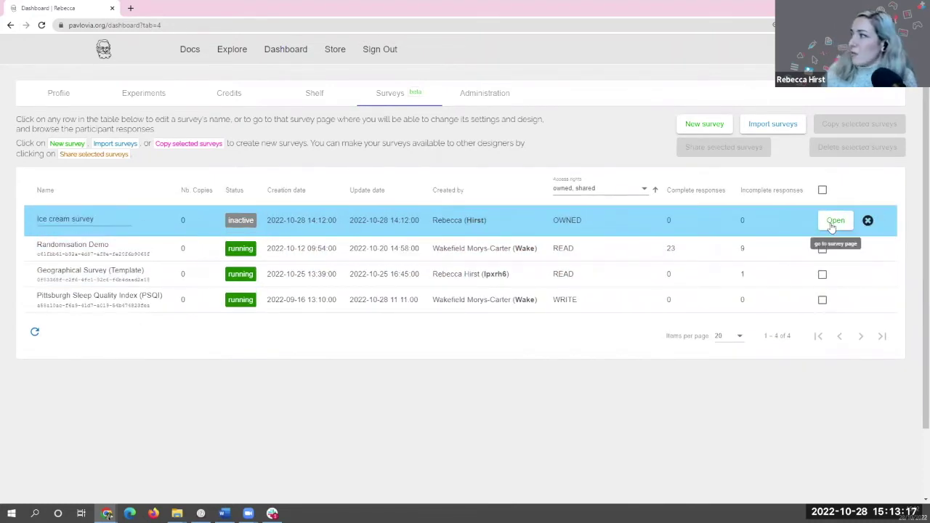
click(835, 222)
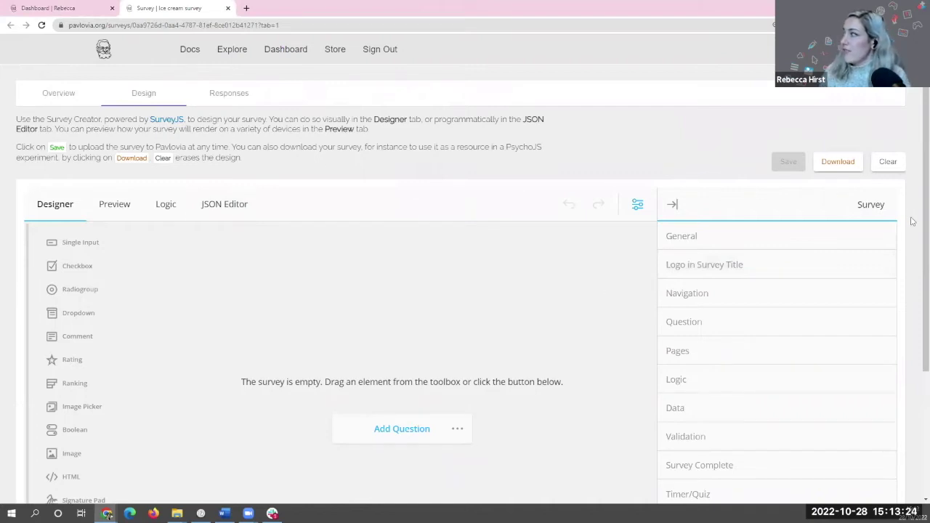
scroll(913, 221, down, 2)
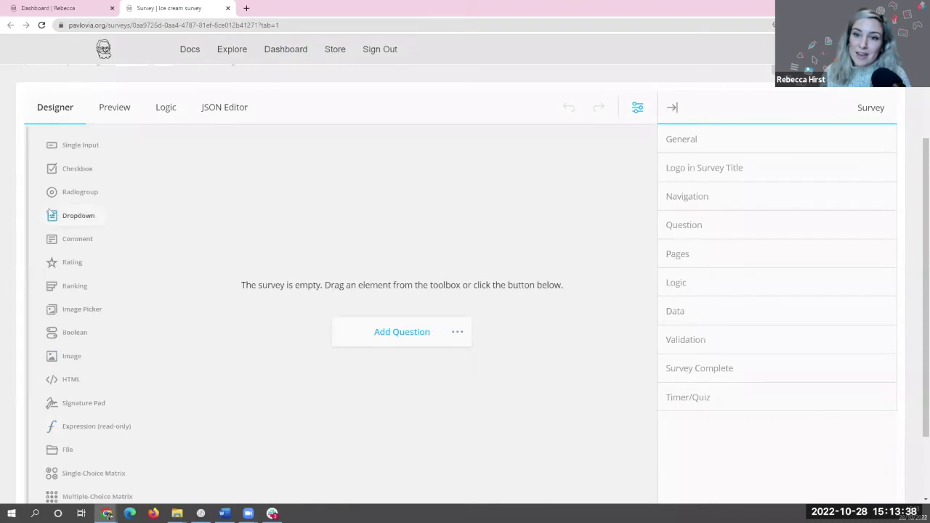
click(396, 342)
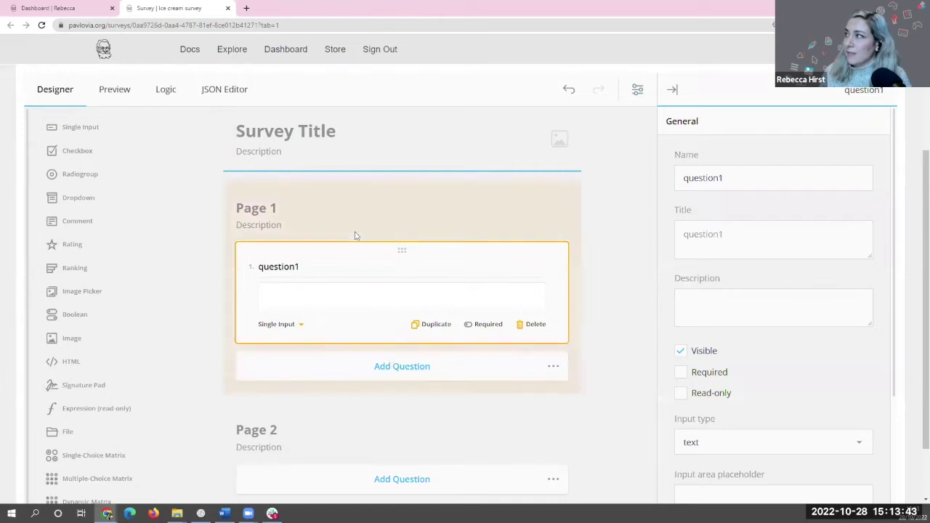
Step: Title the survey "My Ice Cream Survey" and give it the description "A survey about ice creams"
scroll(355, 233, up, 2)
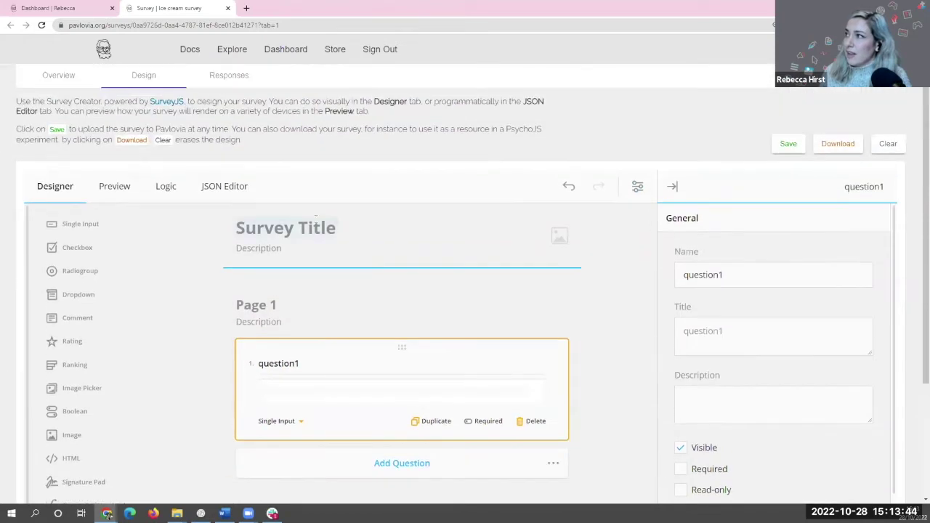
click(328, 230)
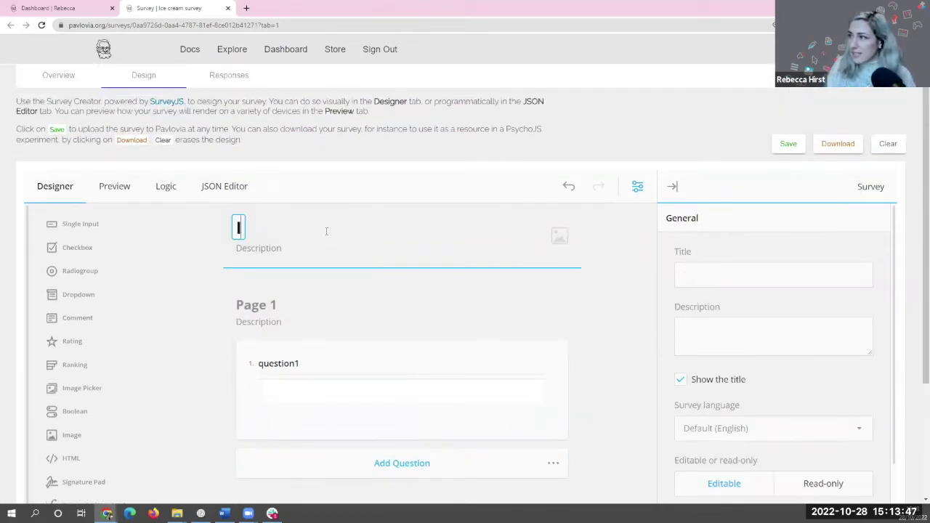
text(My Ice)
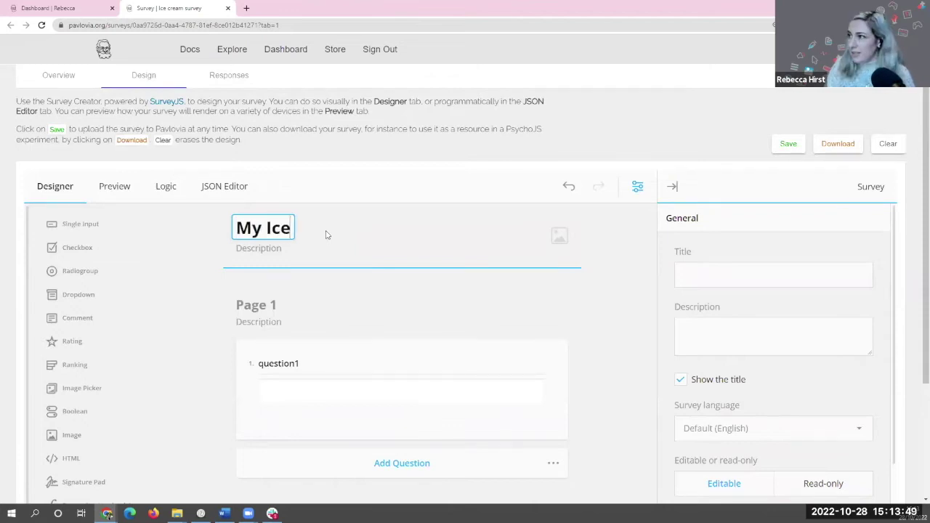
text( Cream Survey)
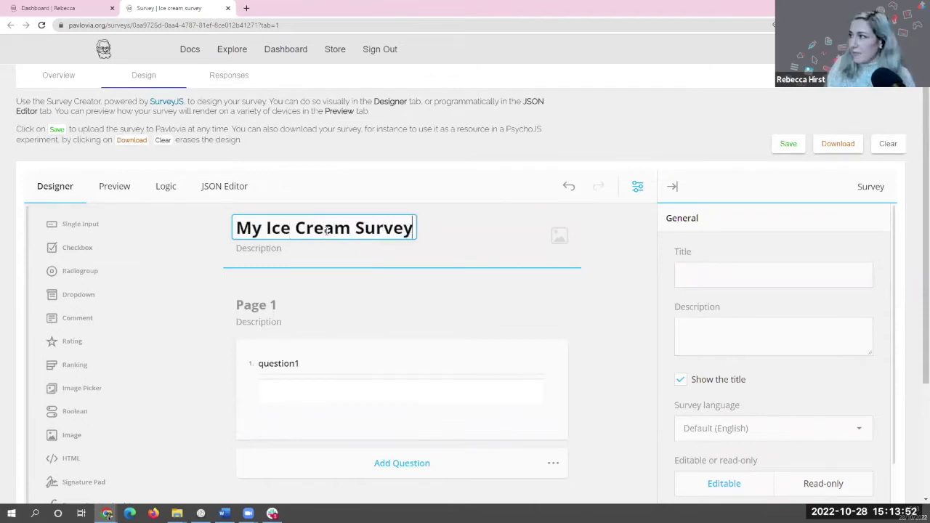
key(Return)
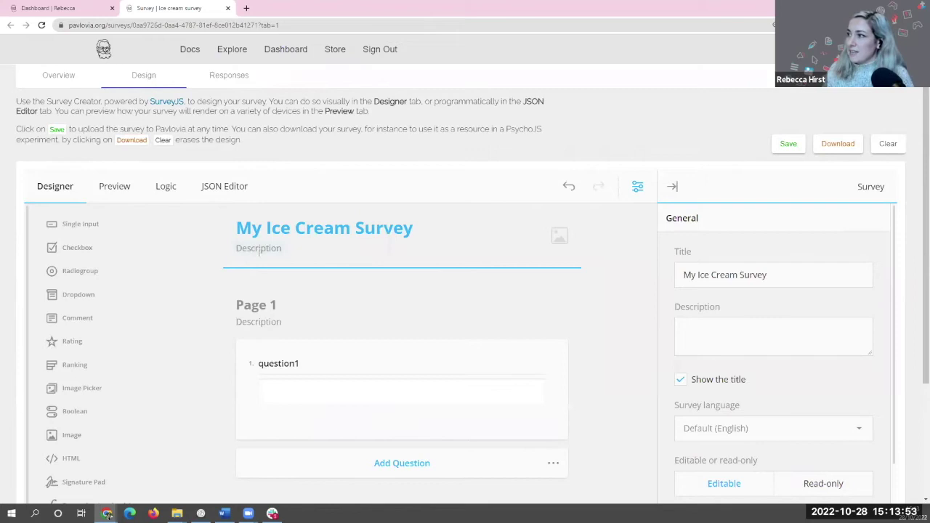
click(259, 250)
text(A survey about ice creams)
key(Return)
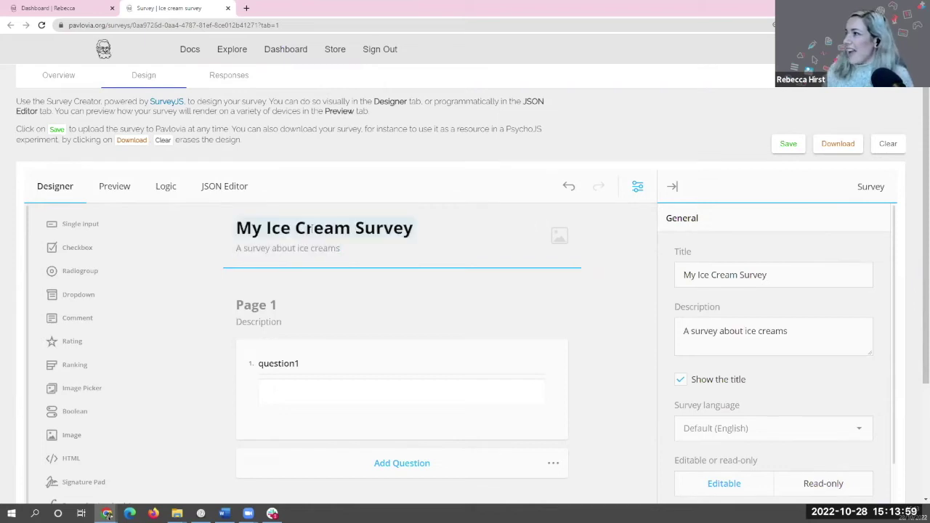
Step: Add the image mylogo.png from the SurveyFiles folder as the logo in the survey header
click(558, 239)
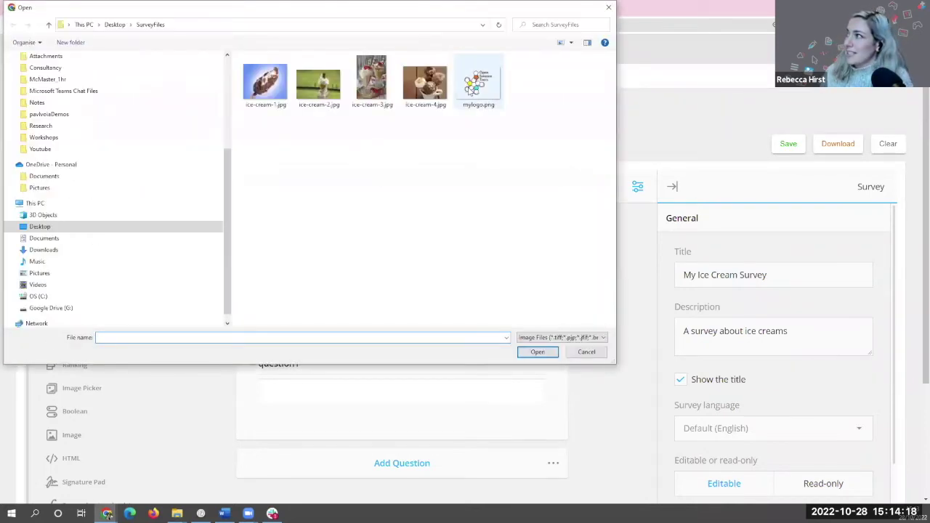
click(478, 82)
click(536, 353)
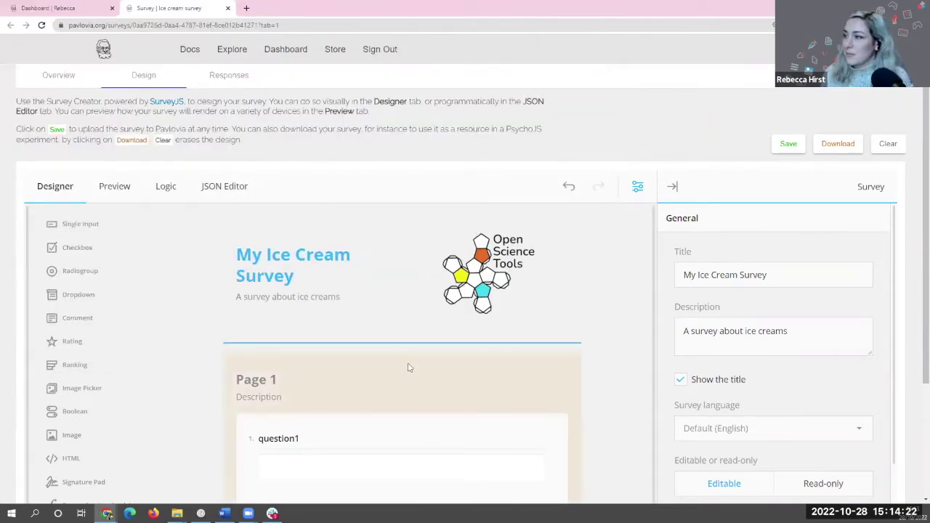
Step: Change the type of question1 on Page 1 to Image Picker
scroll(404, 358, down, 1)
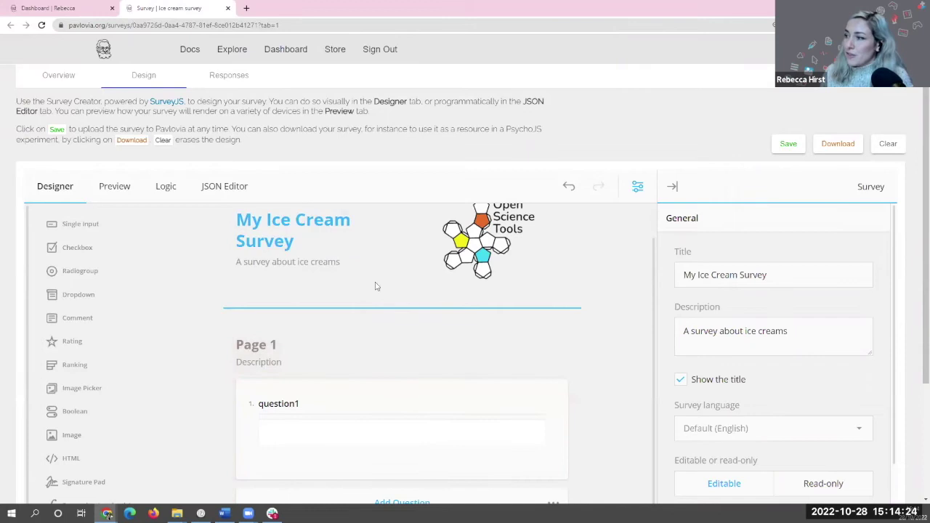
scroll(399, 332, down, 3)
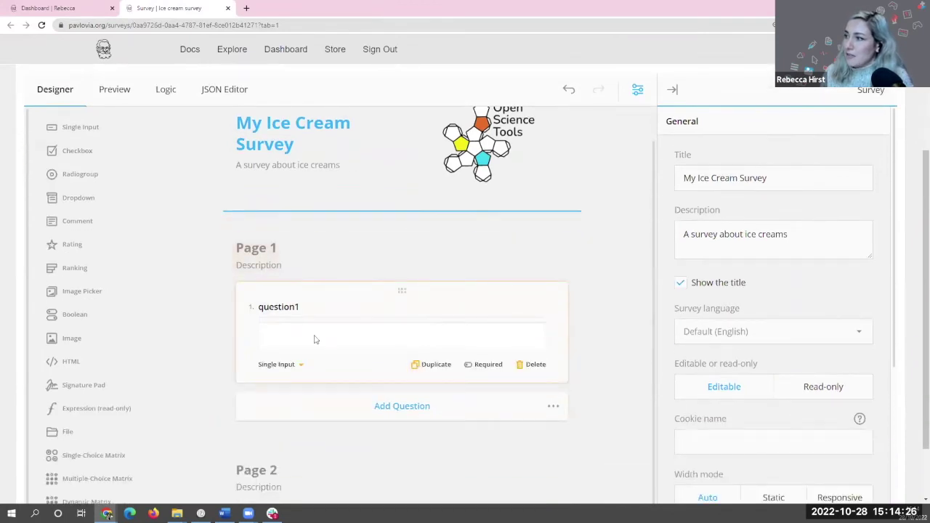
scroll(322, 348, down, 2)
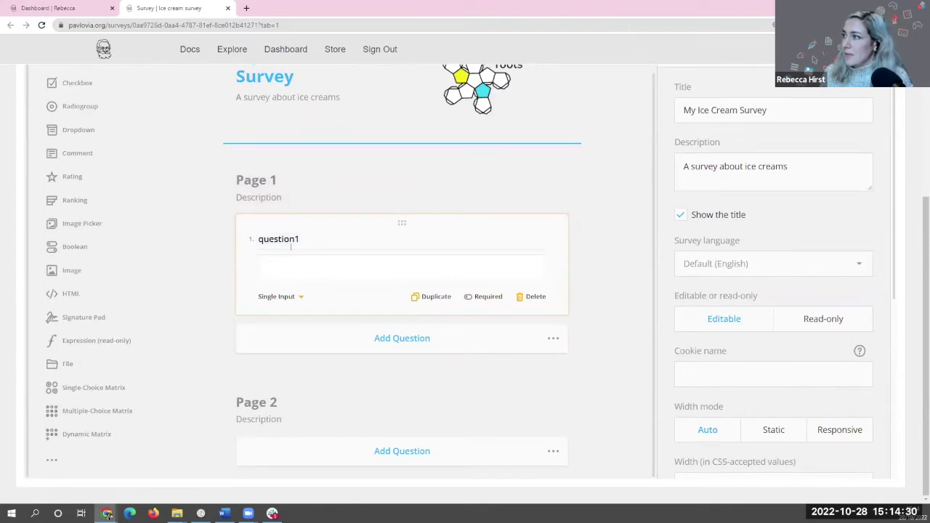
click(295, 297)
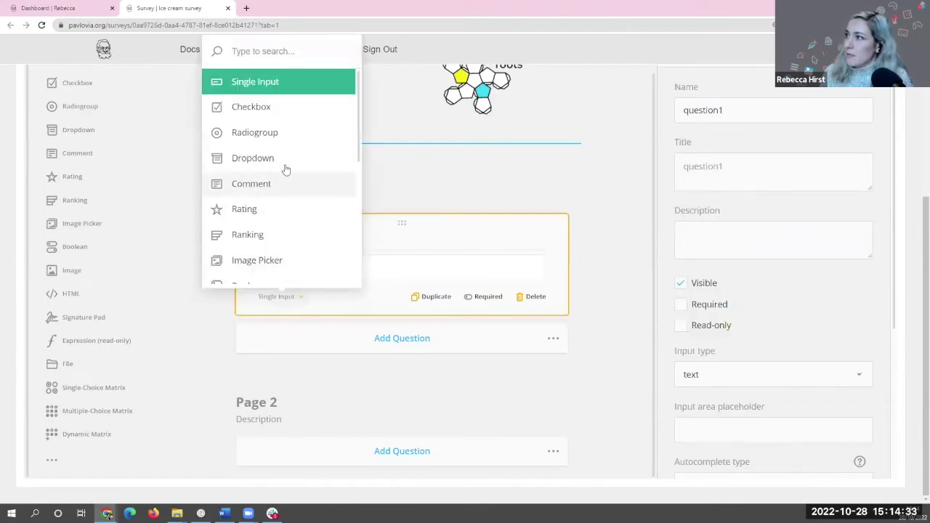
scroll(280, 156, down, 1)
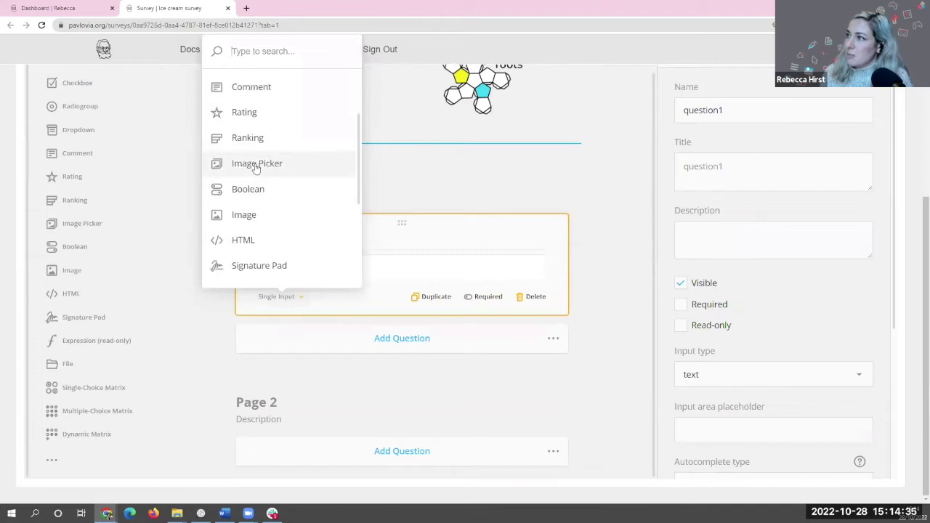
click(255, 164)
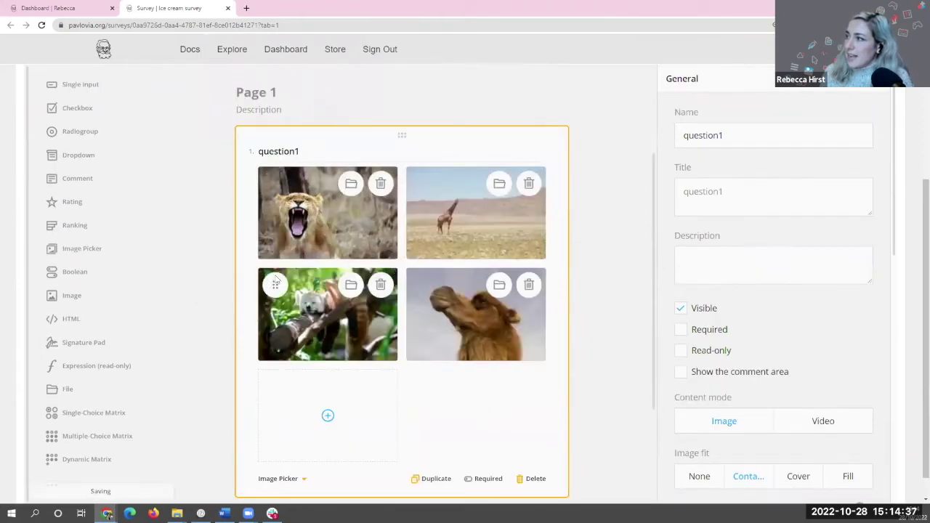
Step: Replace the lion and giraffe pictures in the image picker question with ice-cream-1.jpg and ice-cream-2.jpg from the SurveyFiles folder
click(351, 187)
click(265, 81)
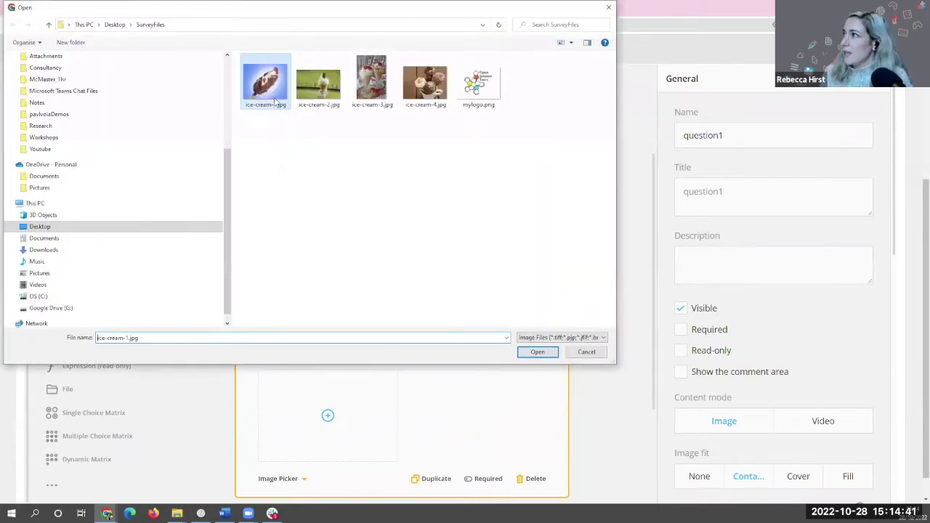
click(537, 352)
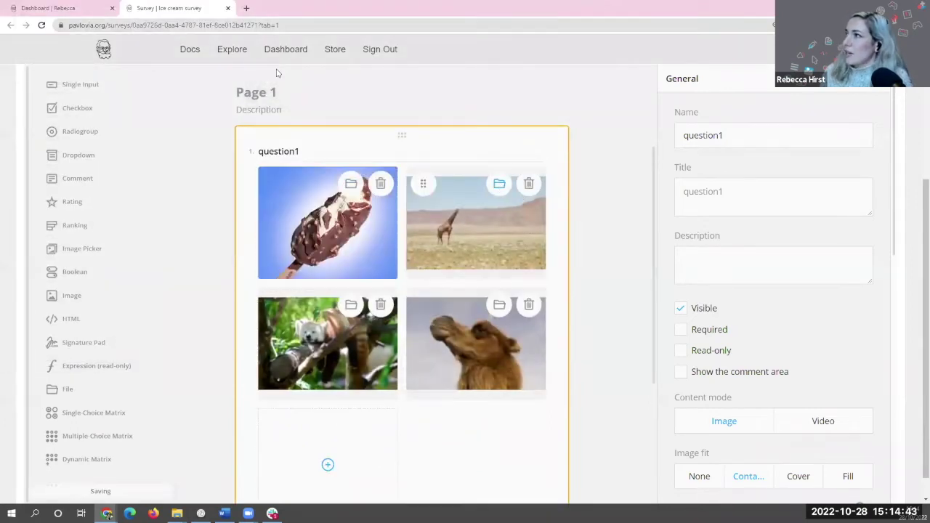
click(499, 183)
click(318, 81)
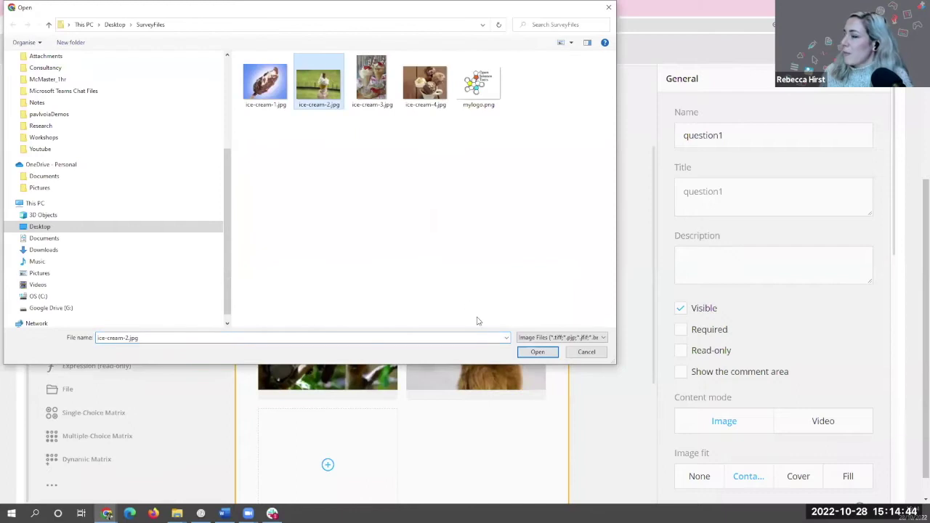
click(538, 352)
Step: Replace the red panda and camel pictures in the image picker question with ice-cream-3.jpg and ice-cream-4.jpg
click(351, 304)
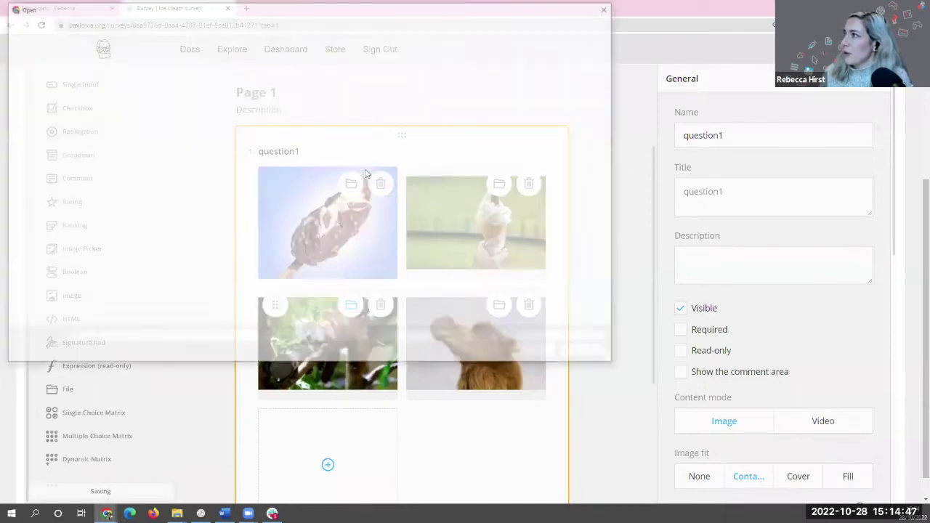
click(371, 82)
click(538, 351)
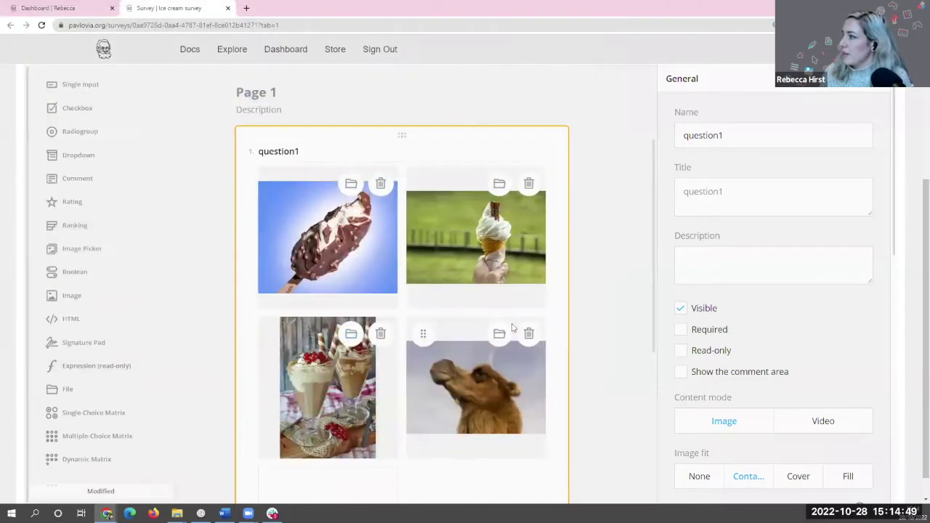
click(499, 332)
click(424, 82)
click(538, 352)
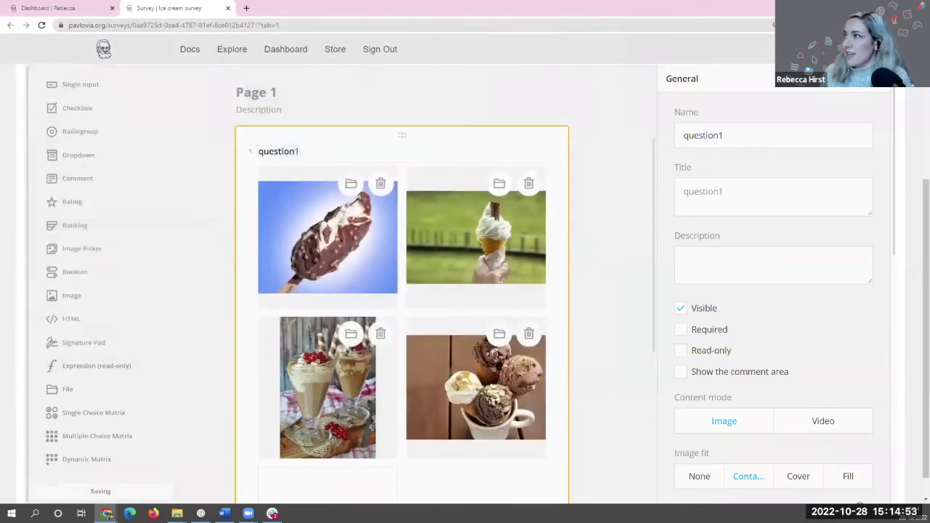
Step: Title the image picker question "Which is more appealing?" and set its name to "appeal"
click(302, 152)
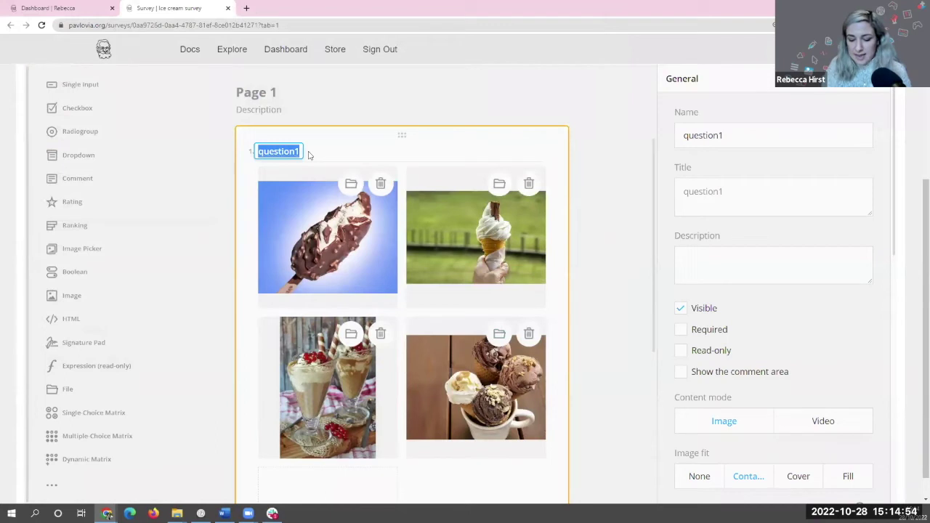
text(Which is more appealing?)
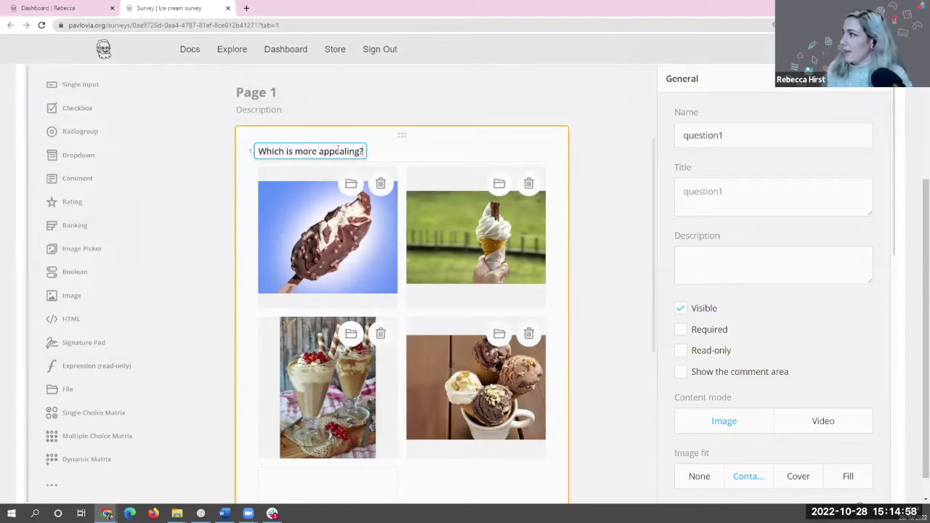
click(583, 160)
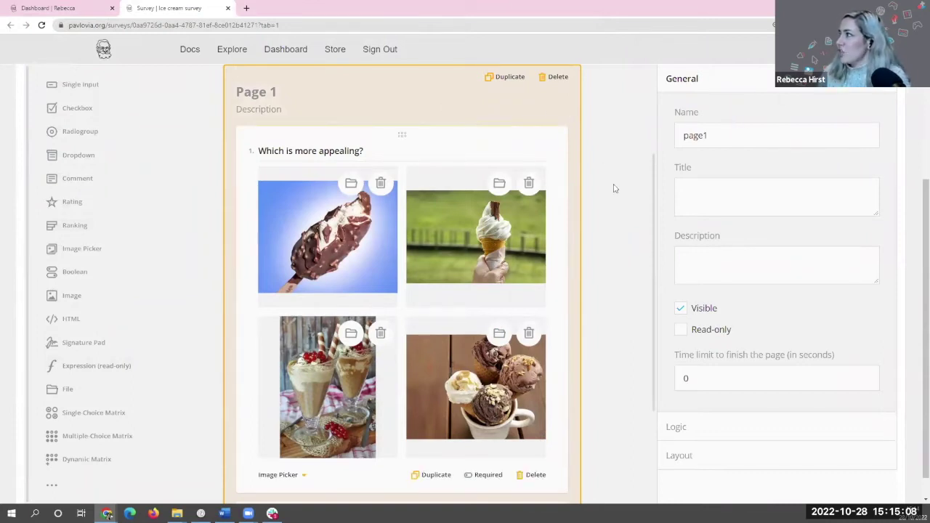
click(501, 150)
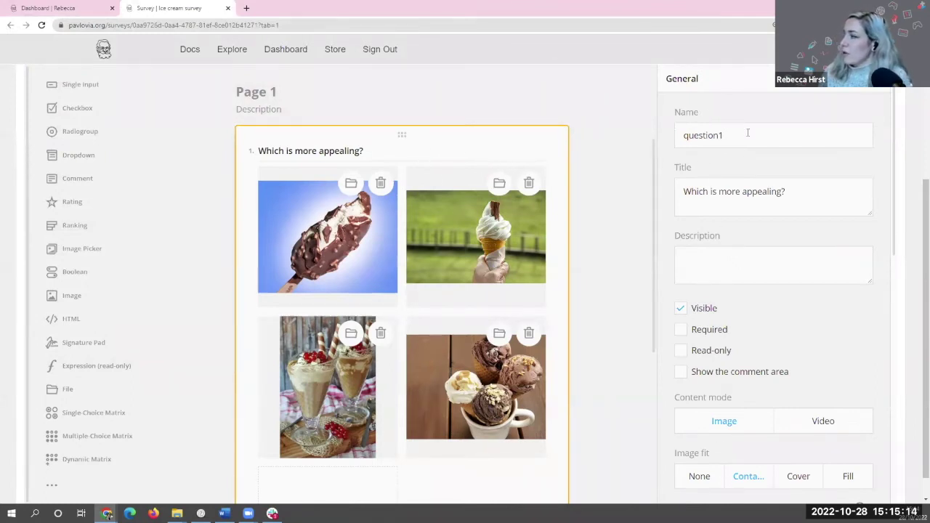
drag(737, 138, 673, 140)
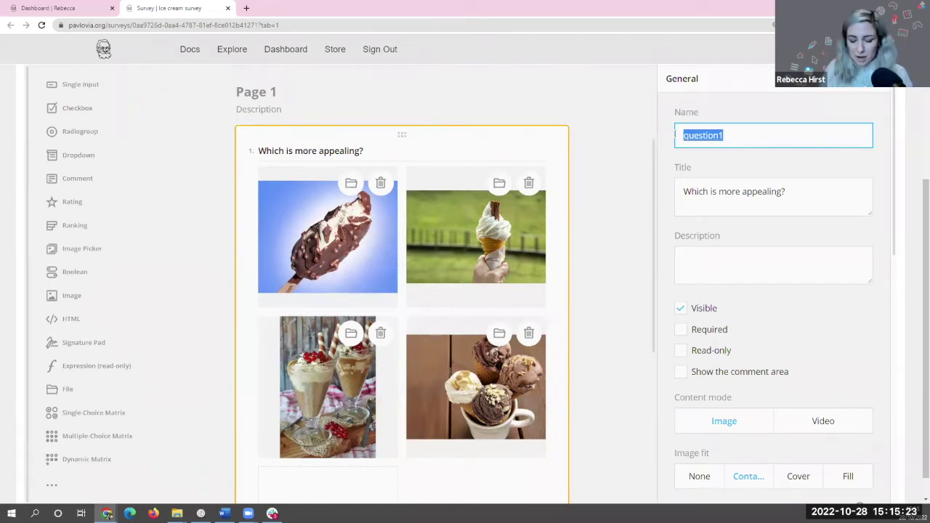
text(appeal)
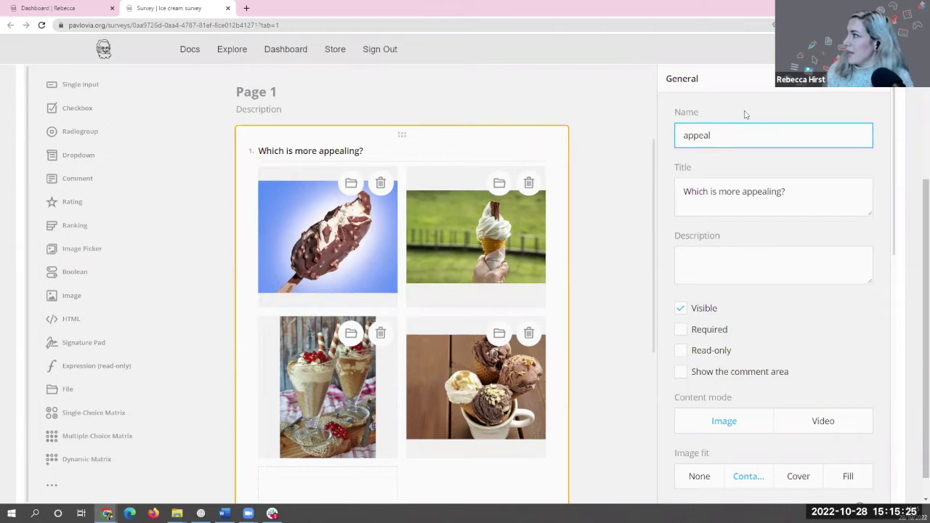
Step: Set the value of the image picker's first choice, "lion", to "choc"
scroll(770, 174, down, 2)
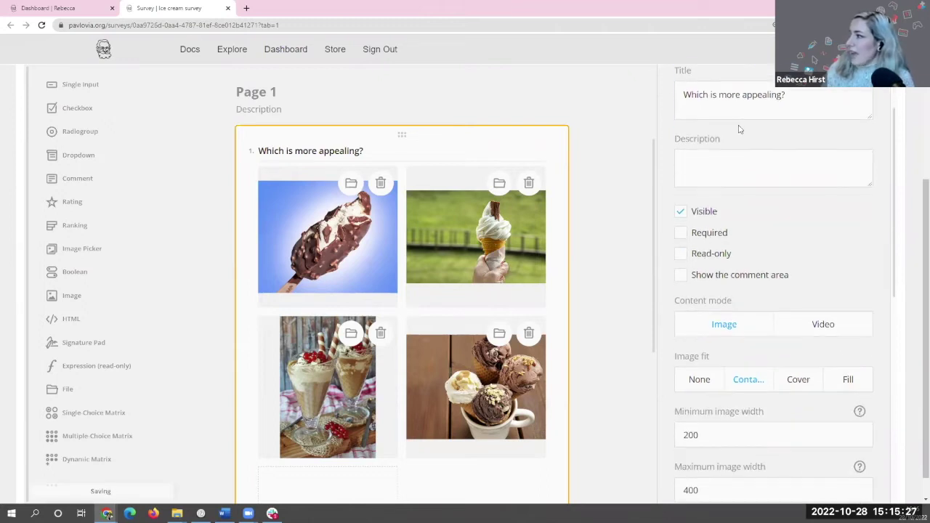
scroll(724, 154, down, 8)
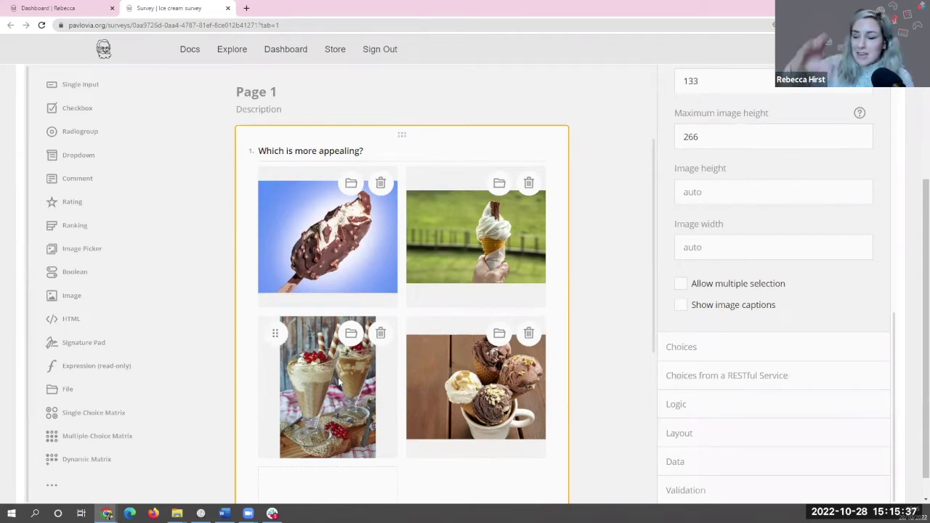
click(711, 356)
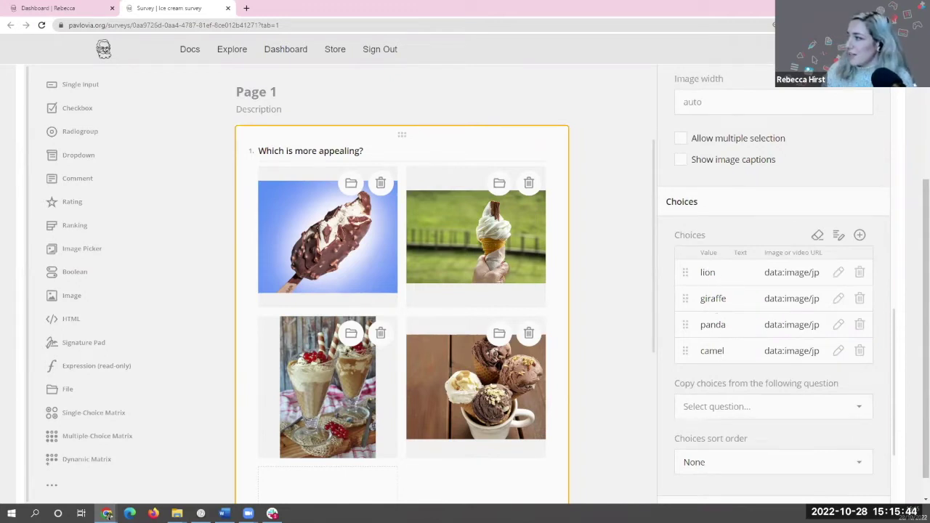
click(716, 279)
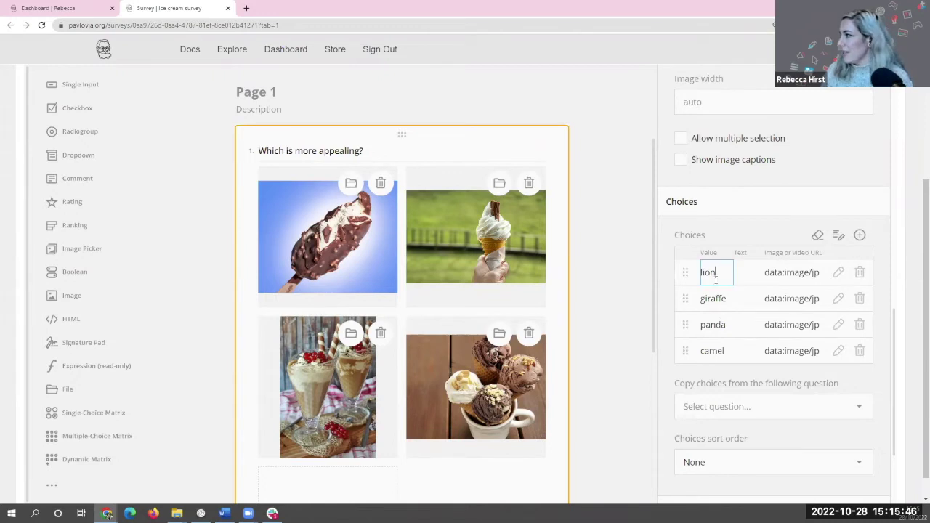
double_click(716, 272)
text(choc)
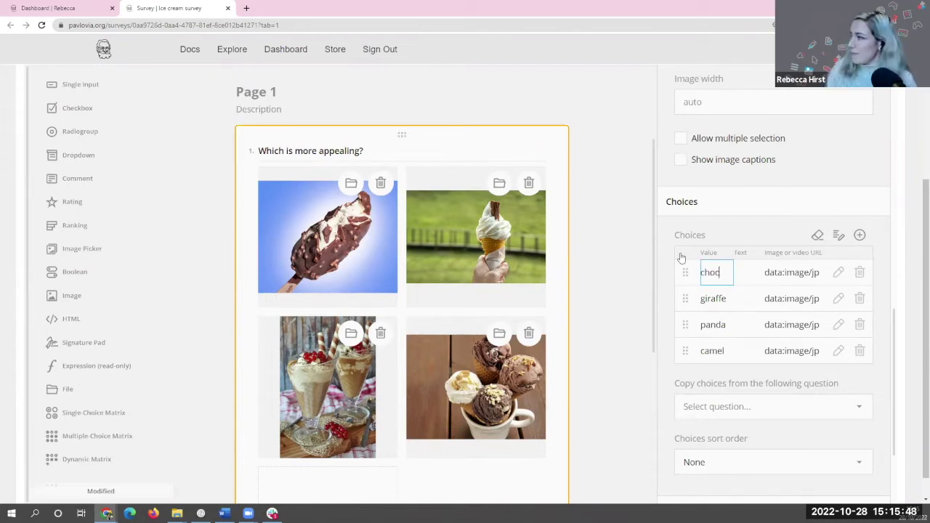
Step: Set the value of the image picker's second choice, "giraffe", to "vanilla"
click(714, 298)
double_click(714, 298)
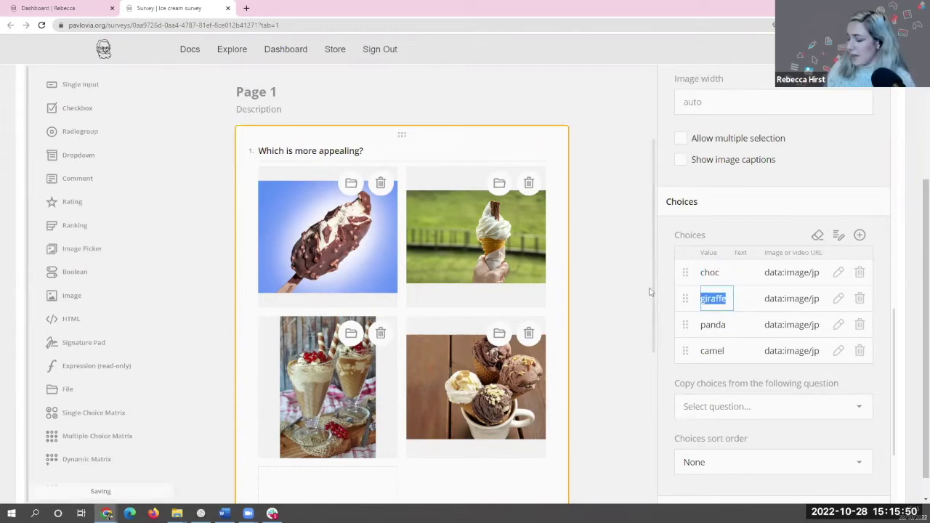
text(vanilla)
key(BackSpace)
key(BackSpace)
key(BackSpace)
text(lla)
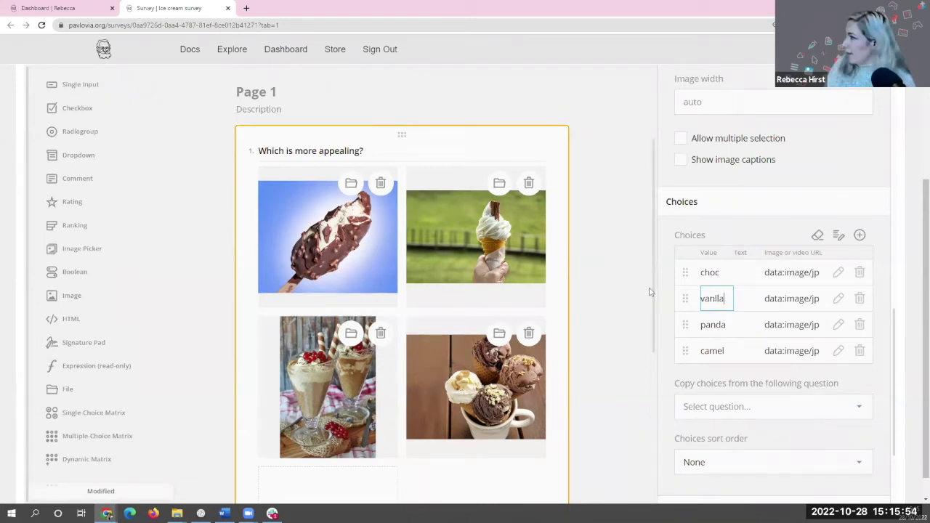
key(BackSpace)
key(BackSpace)
key(BackSpace)
text(illa)
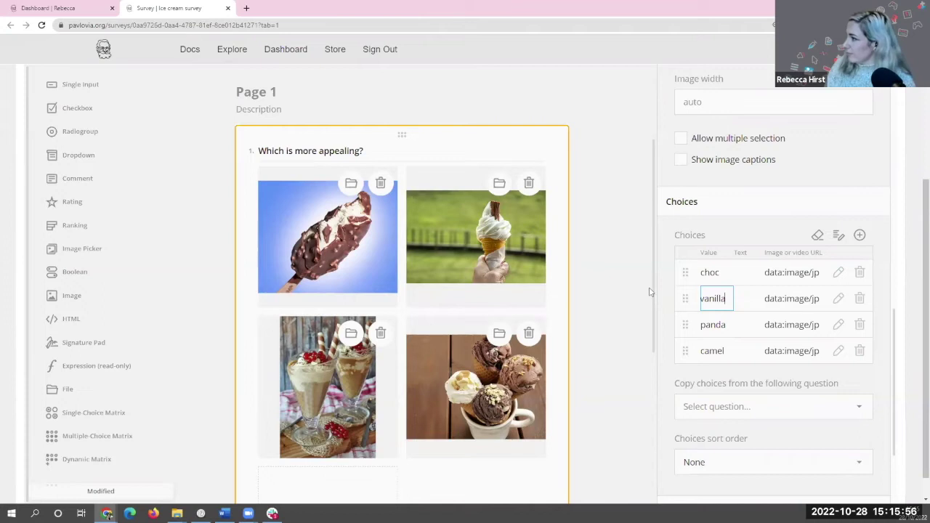
Step: Set the values of the image picker's "panda" and "camel" choices to "sunda" and "waffle"
click(713, 327)
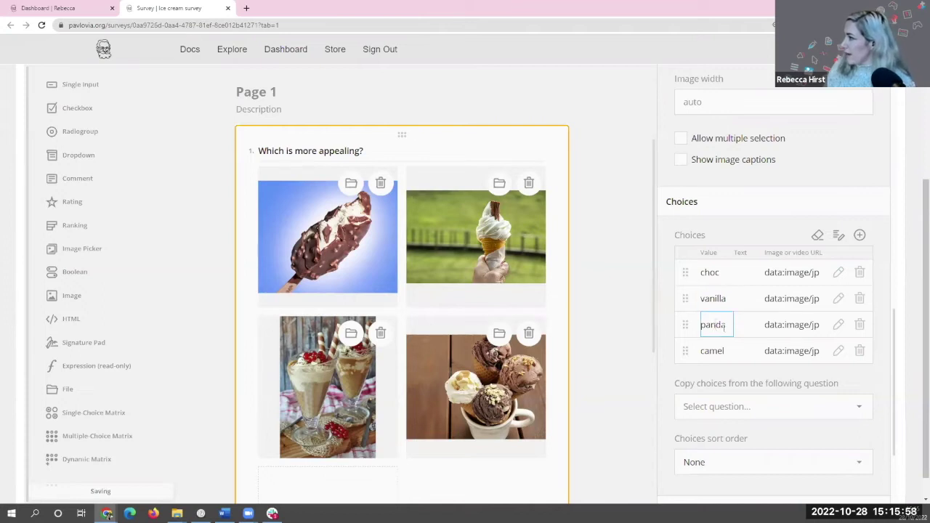
double_click(714, 326)
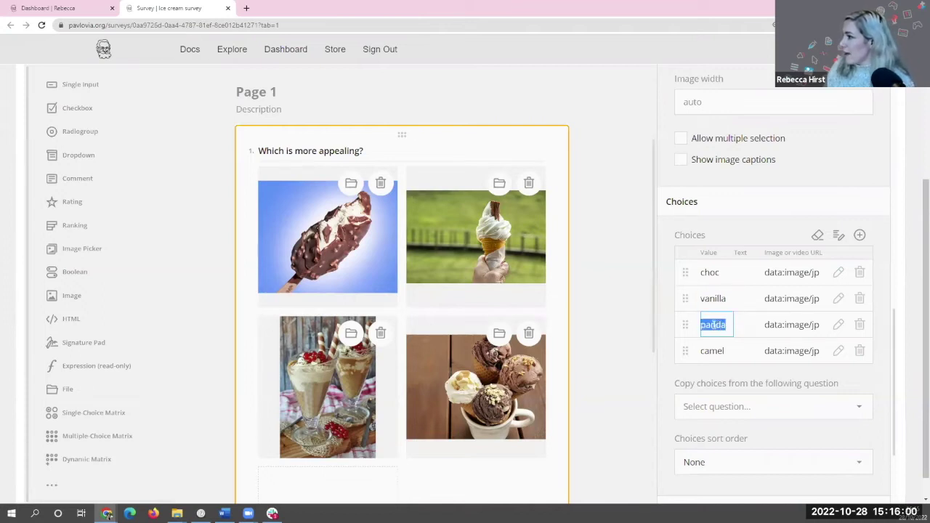
text(sunda)
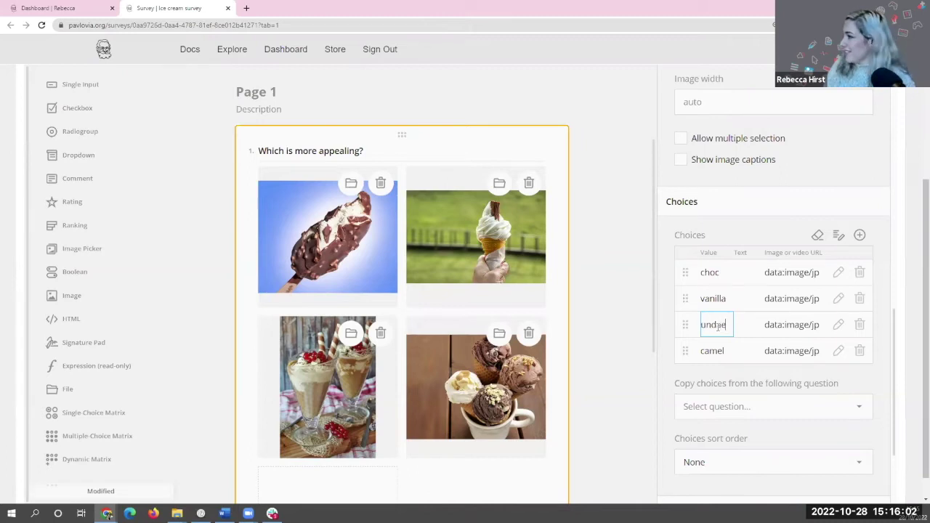
click(711, 351)
double_click(726, 351)
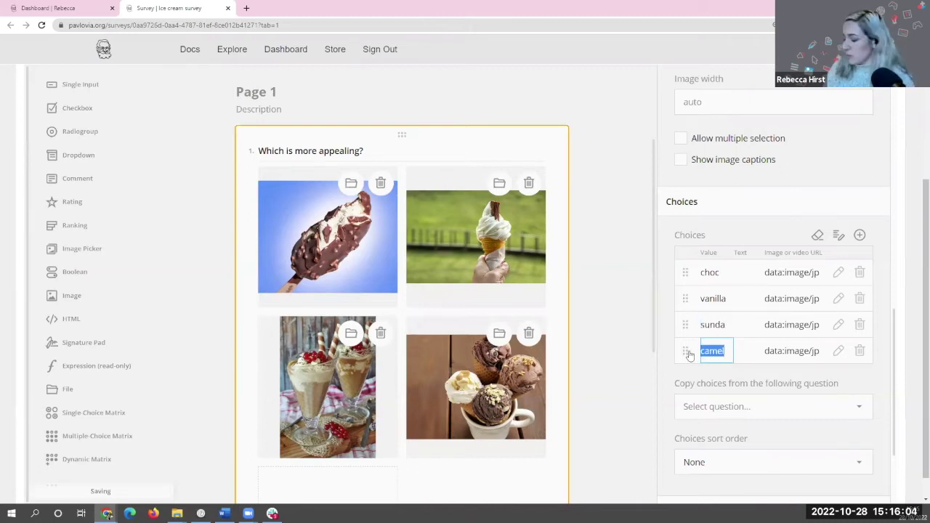
text(waffle)
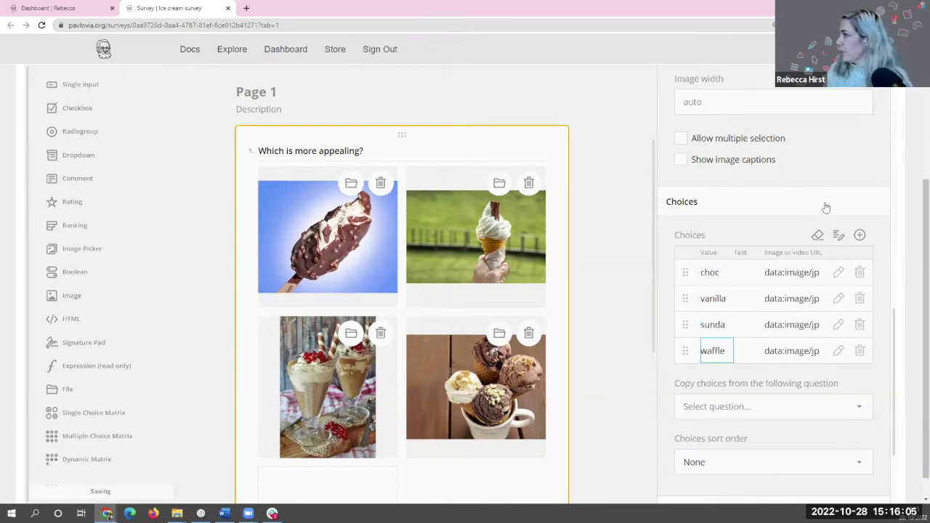
click(854, 210)
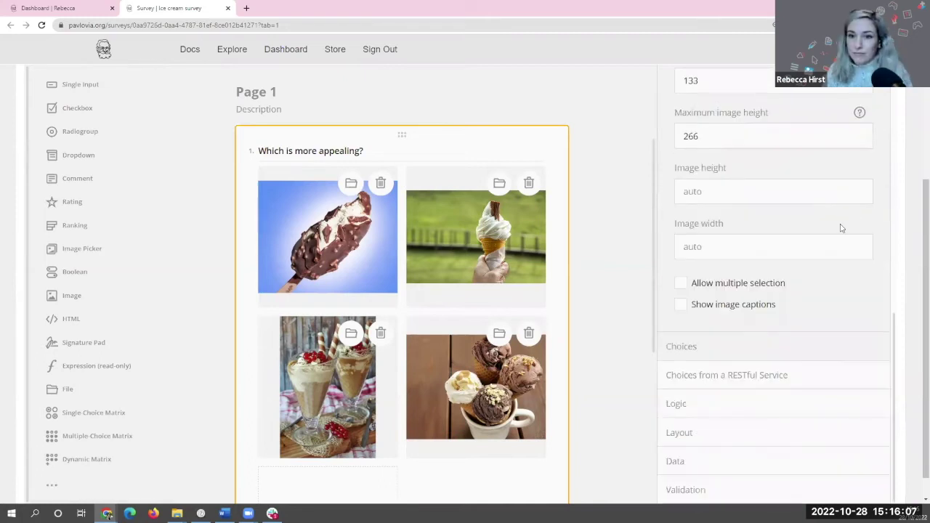
click(759, 342)
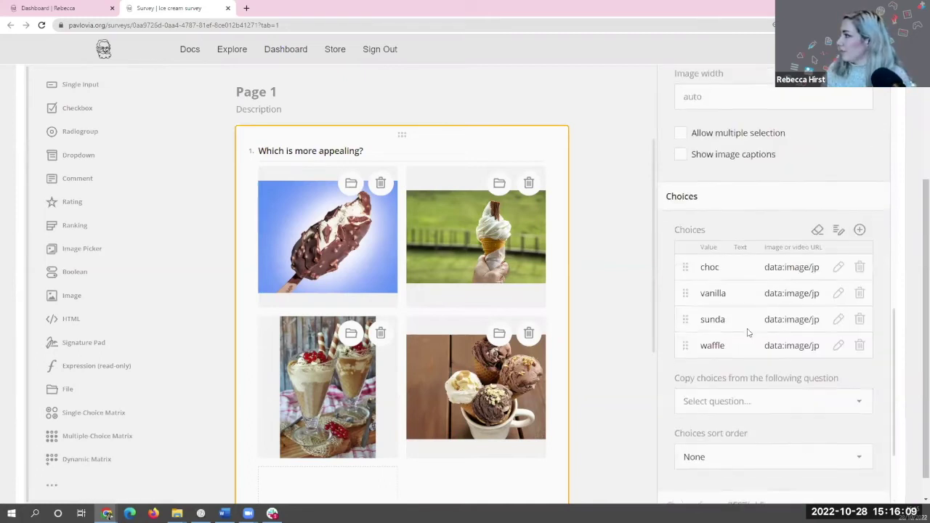
Step: Add a Boolean question above the image picker on Page 1 and title it "Do you like ice cream"
click(606, 243)
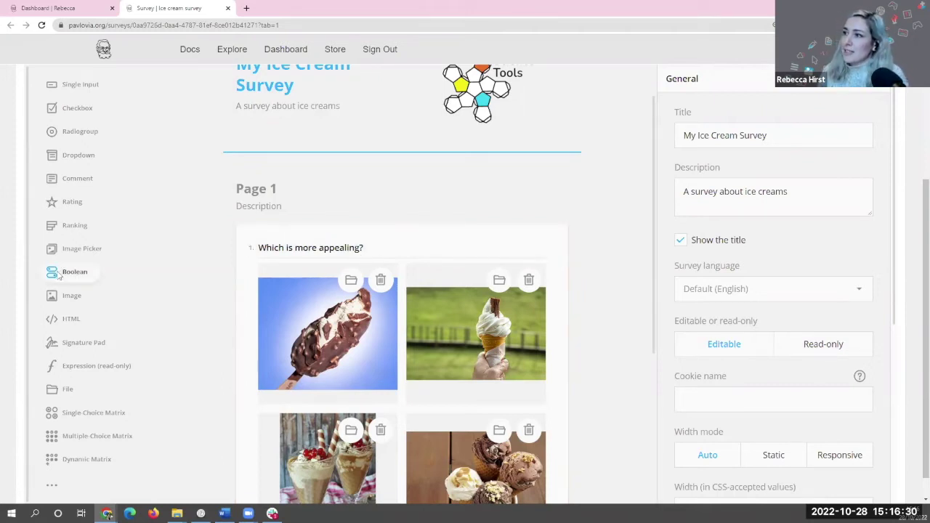
drag(65, 273, 291, 229)
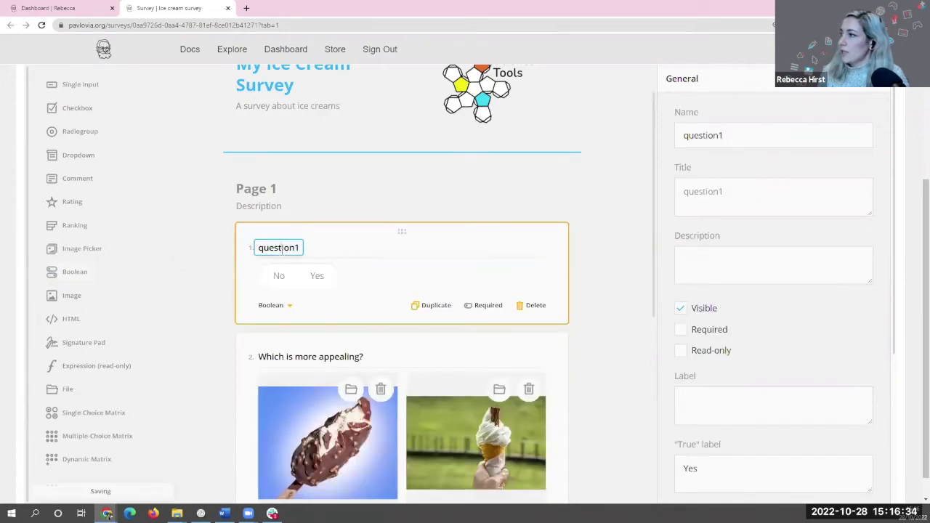
text(Do you l)
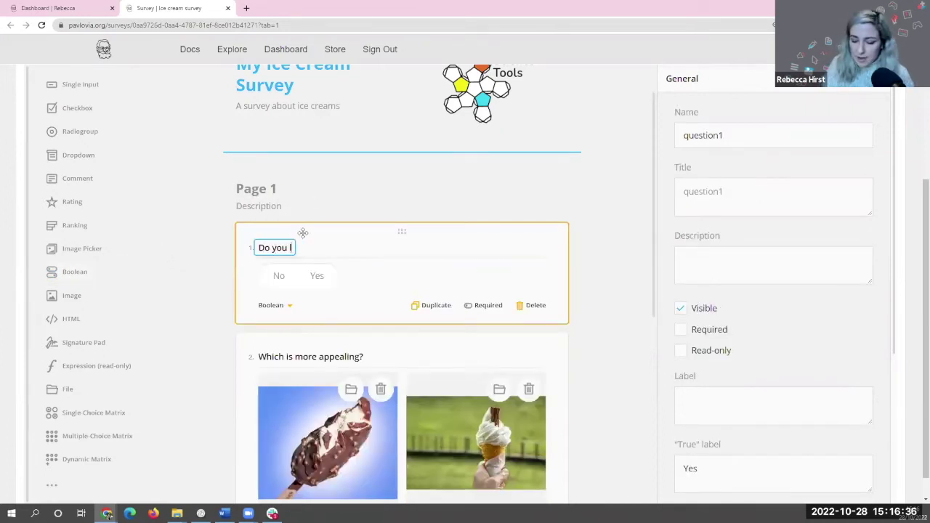
text(ike ice cream)
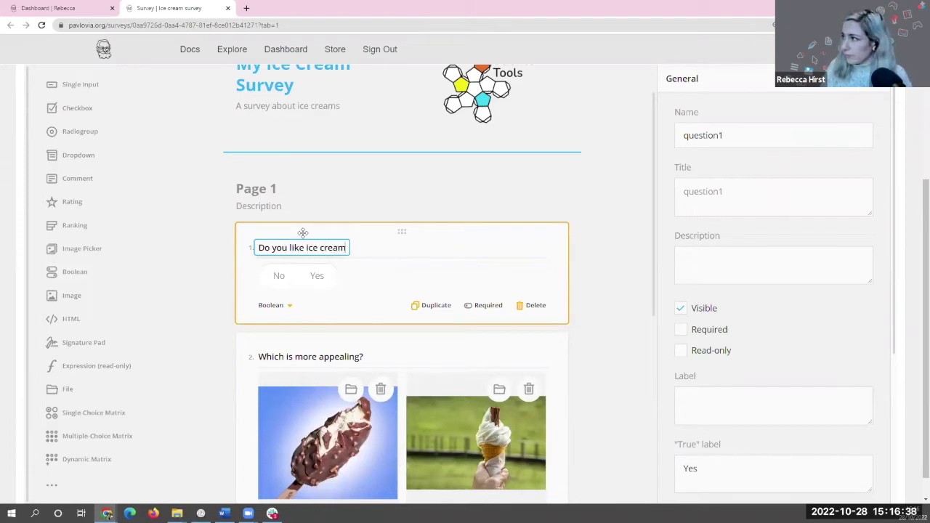
click(369, 257)
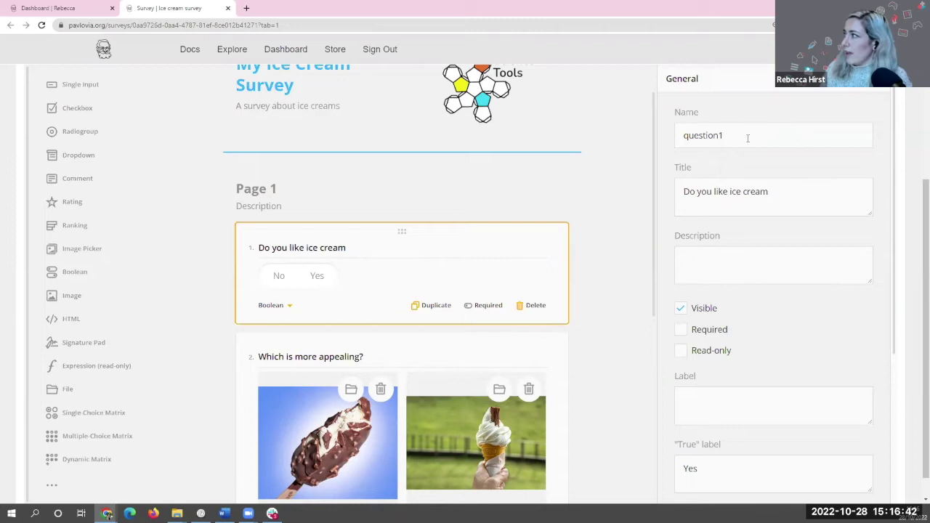
Step: Set the name of the Boolean question to "like"
drag(741, 137, 678, 130)
text(like)
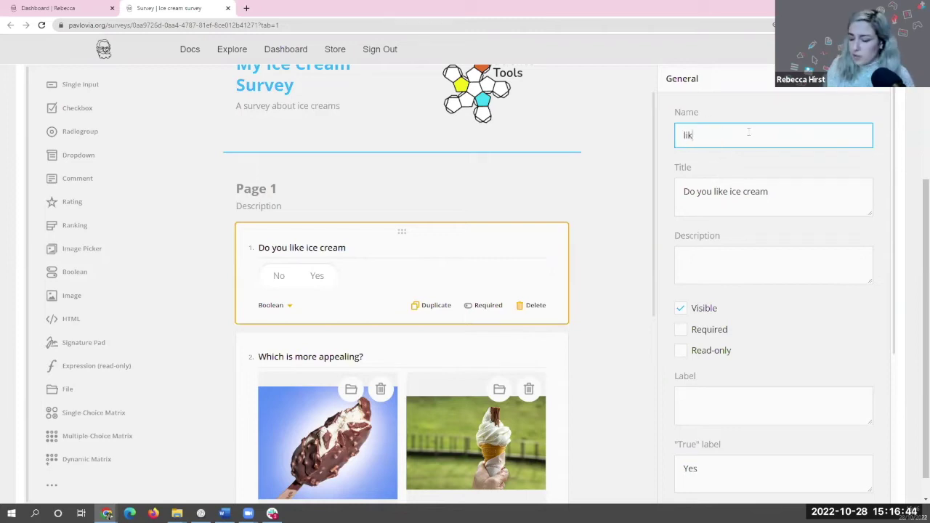
click(726, 159)
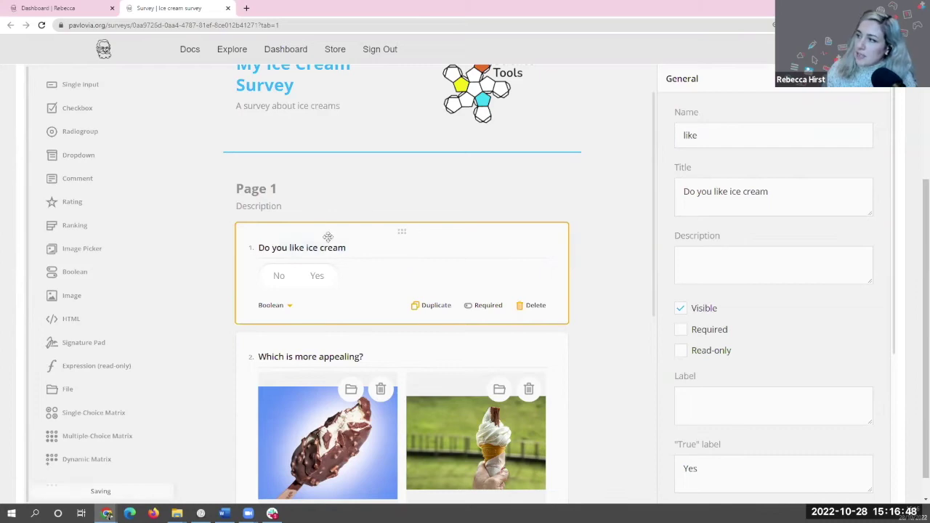
scroll(410, 320, down, 2)
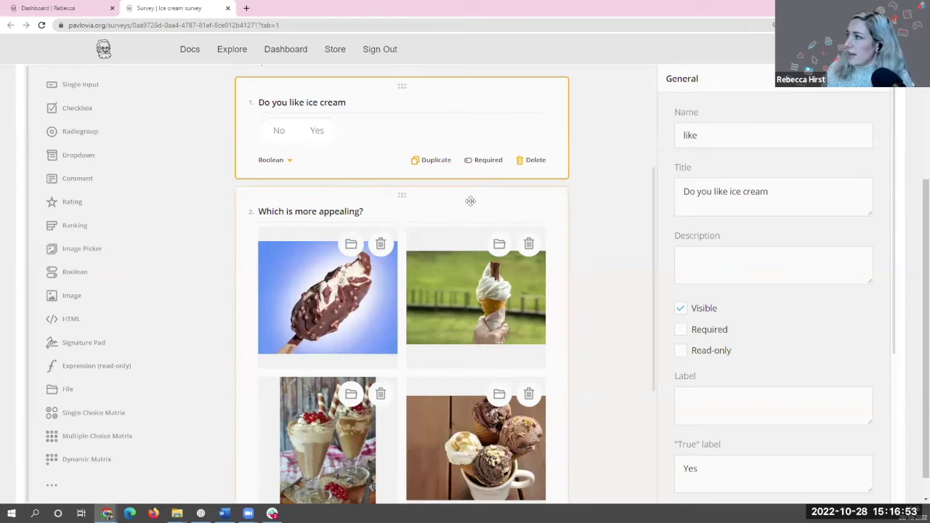
Step: Make the "Which is more appealing?" image picker visible only if the "like" question equals Yes
click(510, 198)
scroll(720, 231, down, 5)
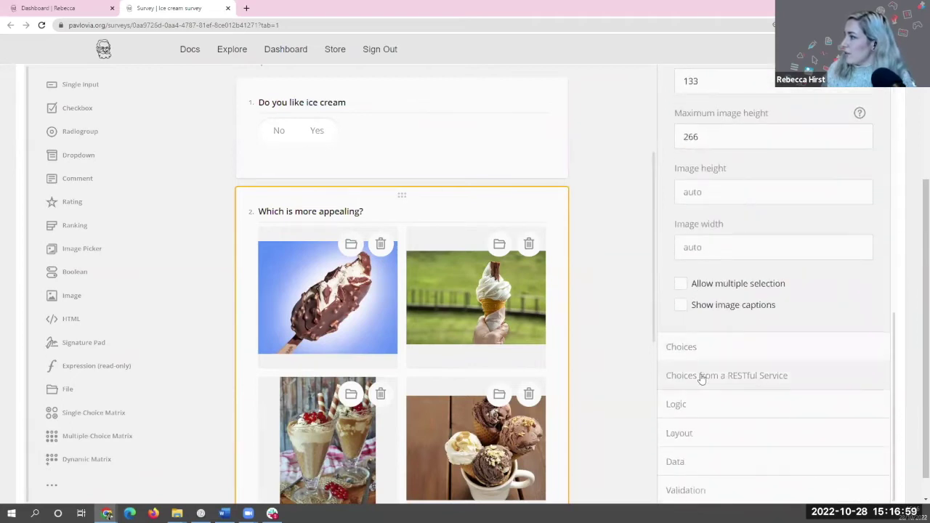
click(680, 408)
scroll(805, 425, down, 3)
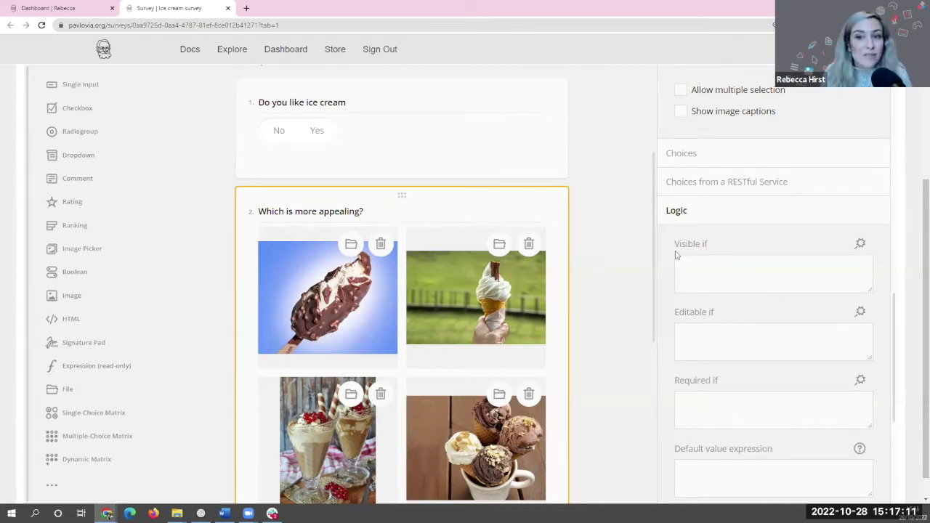
click(861, 245)
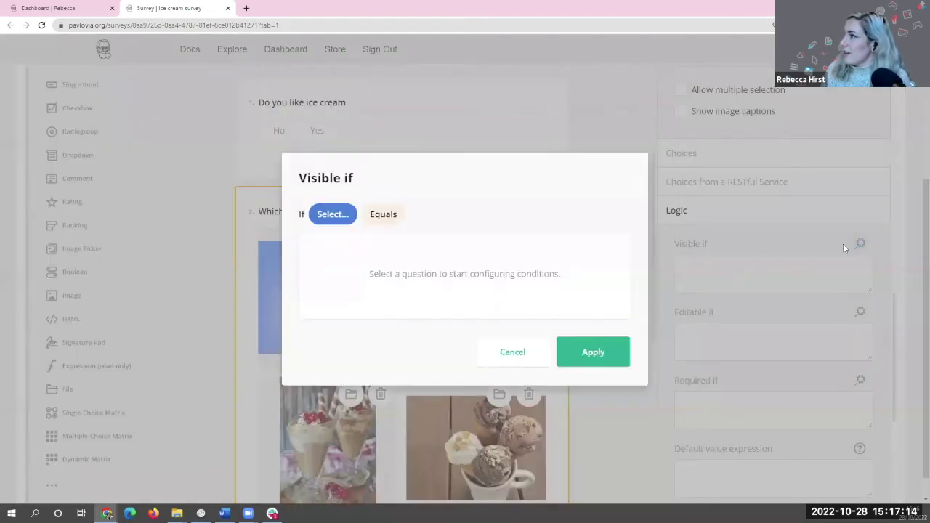
click(337, 212)
click(337, 214)
click(337, 215)
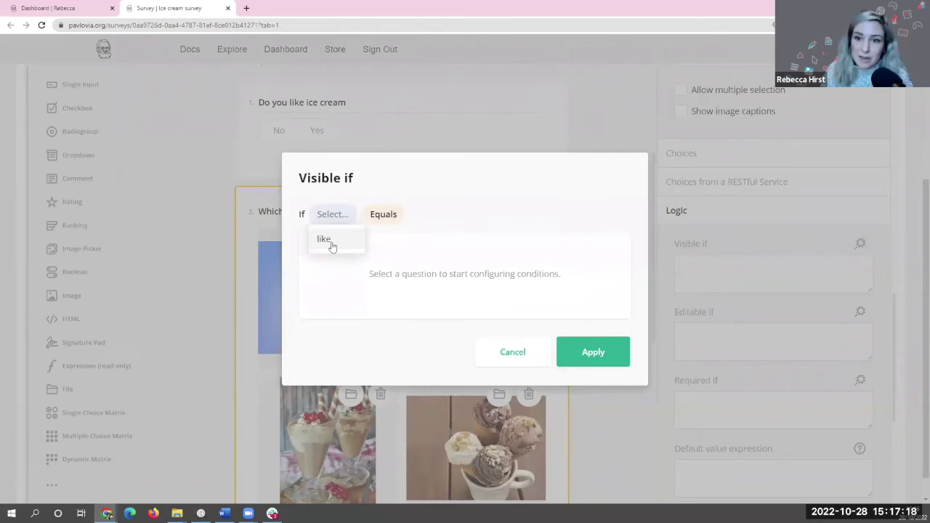
click(330, 245)
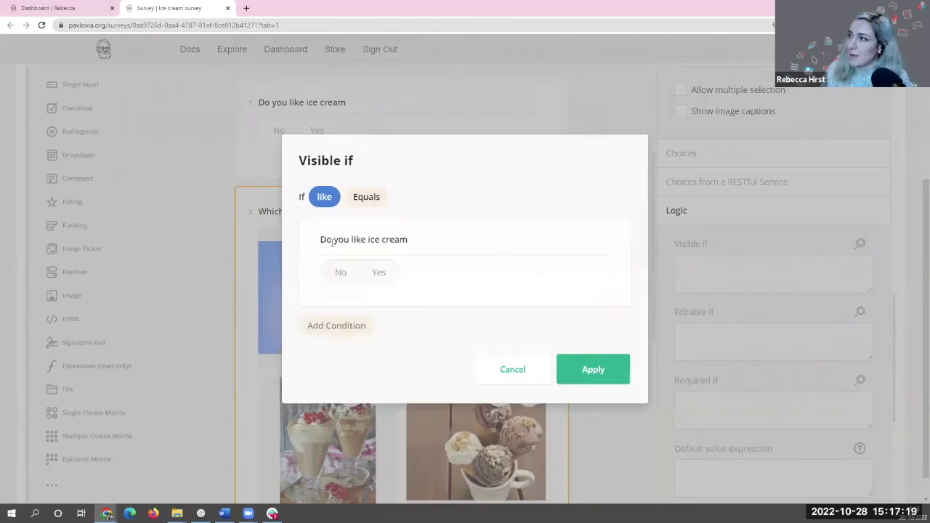
click(379, 275)
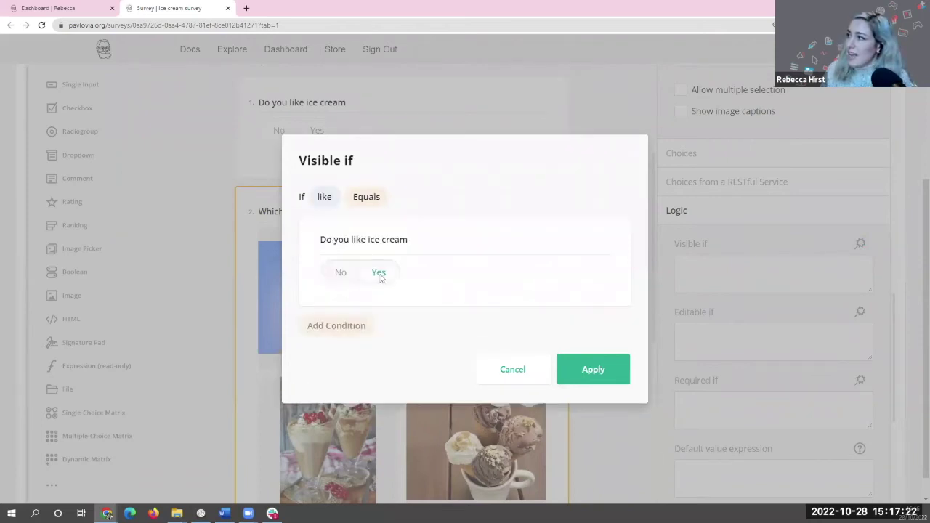
click(589, 371)
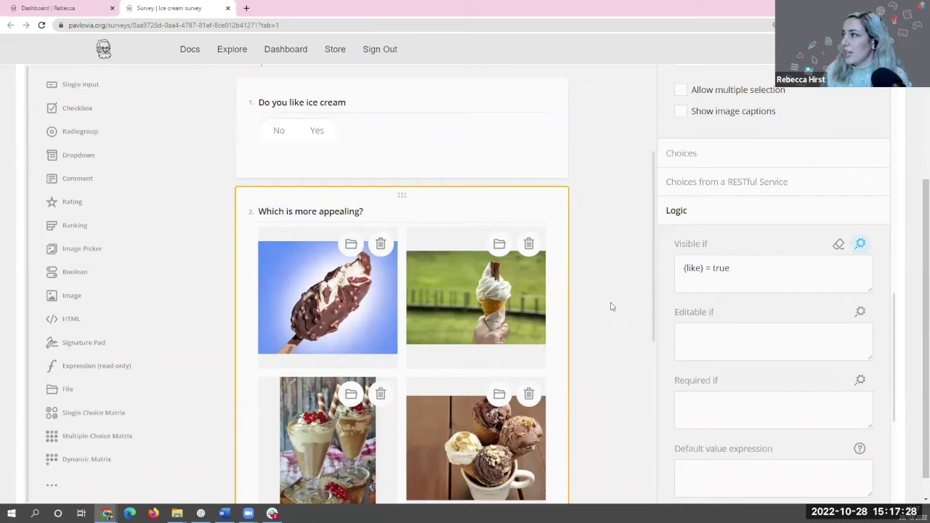
Step: Preview the survey and test the visibility condition by answering Yes and then No to the ice cream question
scroll(610, 308, up, 1)
scroll(610, 308, up, 3)
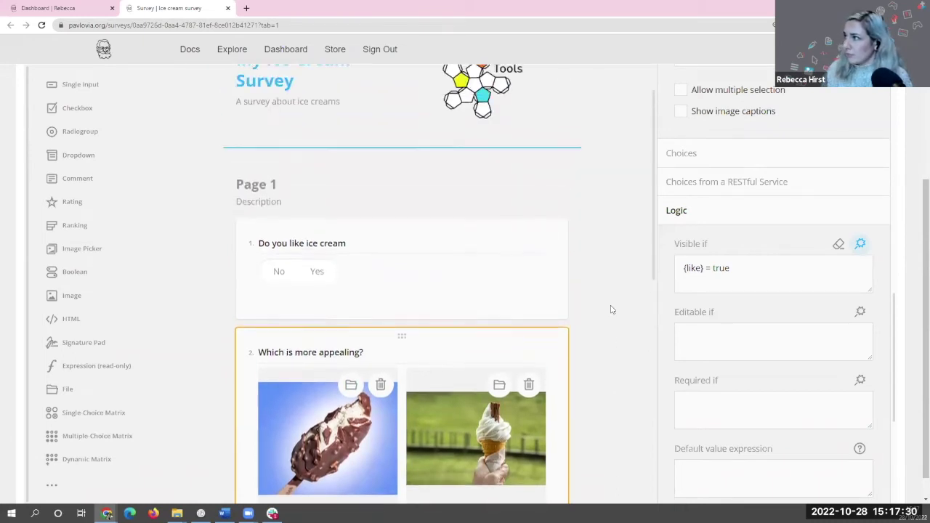
scroll(902, 173, up, 3)
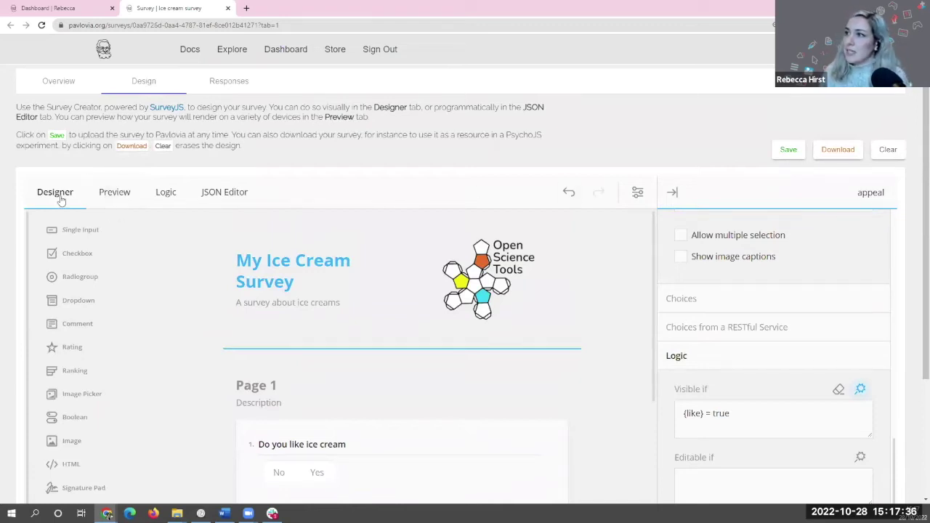
click(119, 202)
scroll(882, 289, down, 2)
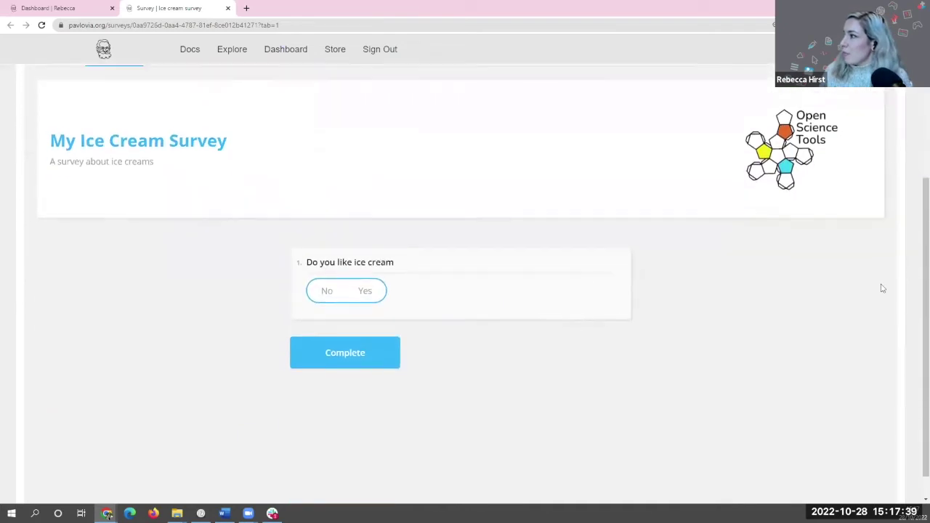
click(369, 290)
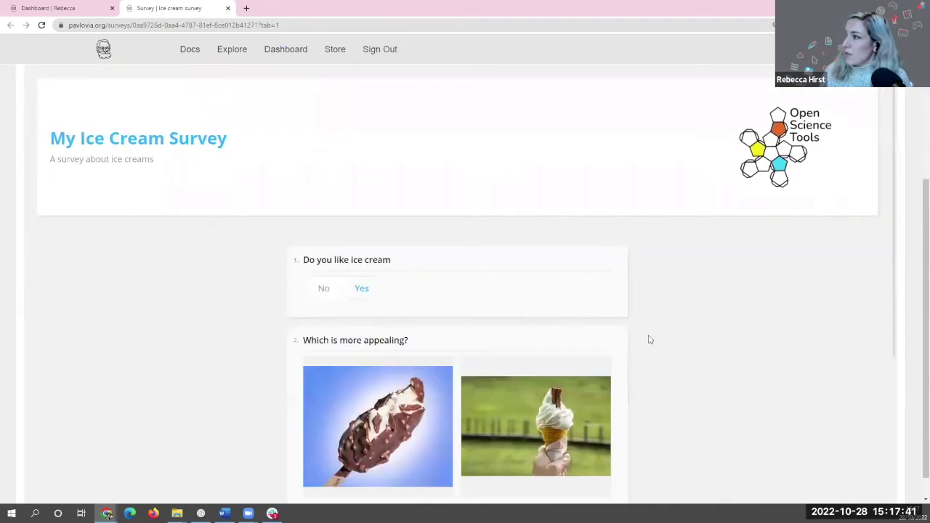
scroll(643, 342, down, 3)
scroll(472, 320, up, 3)
click(324, 291)
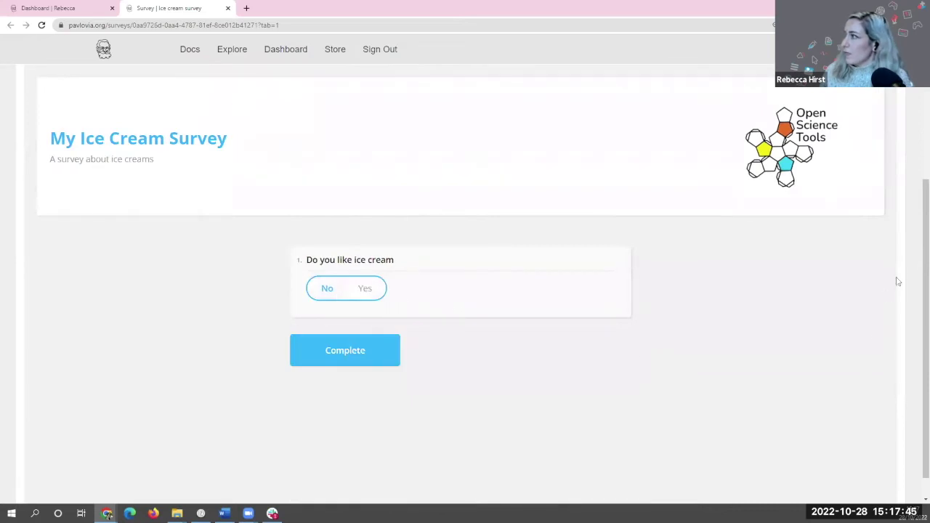
Step: Preview the survey as an iPhone 6 and rotate the simulated device to portrait orientation
scroll(897, 280, up, 3)
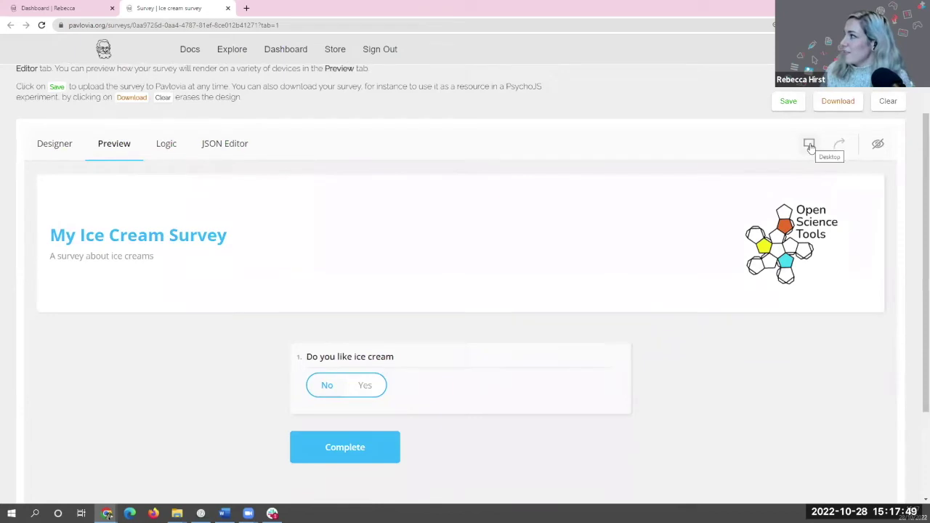
click(809, 146)
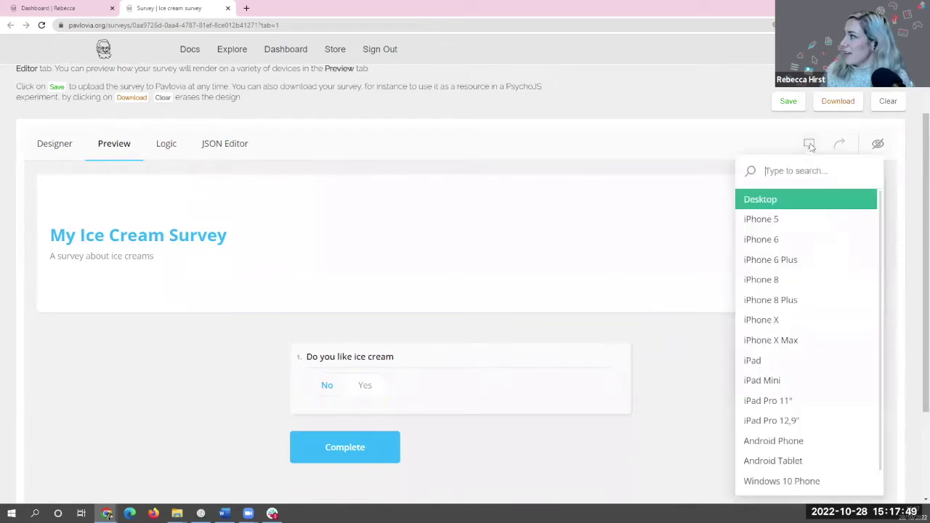
click(768, 240)
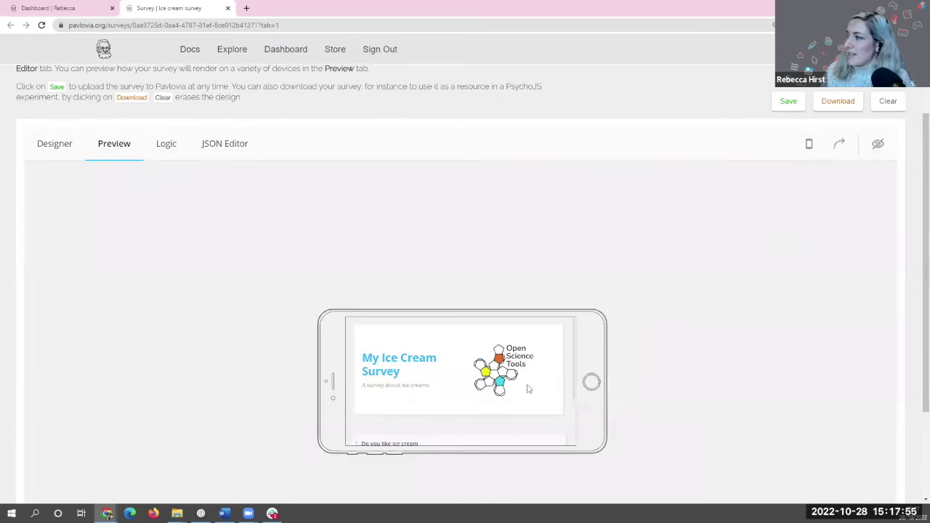
scroll(481, 389, down, 2)
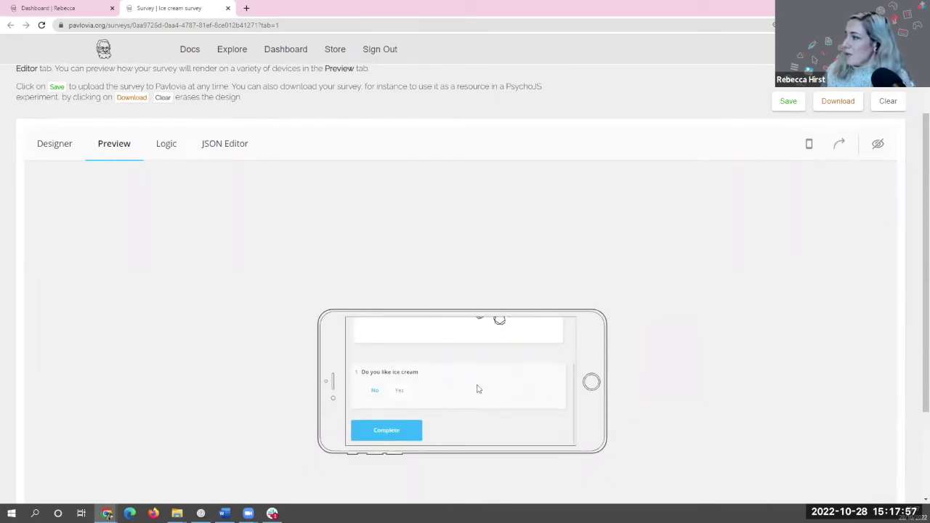
click(840, 144)
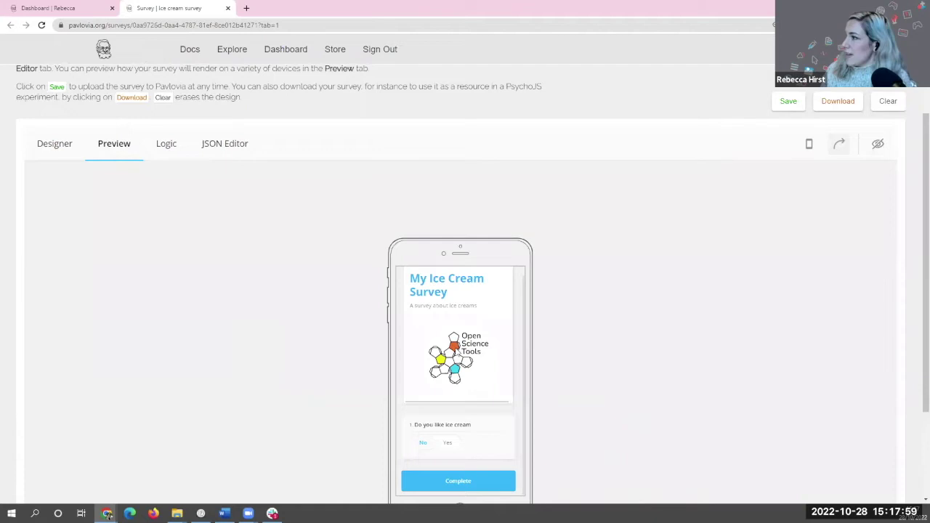
Step: Answer Yes to the ice cream question in the phone preview, look through the pictures and complete the survey
click(449, 443)
scroll(458, 378, down, 5)
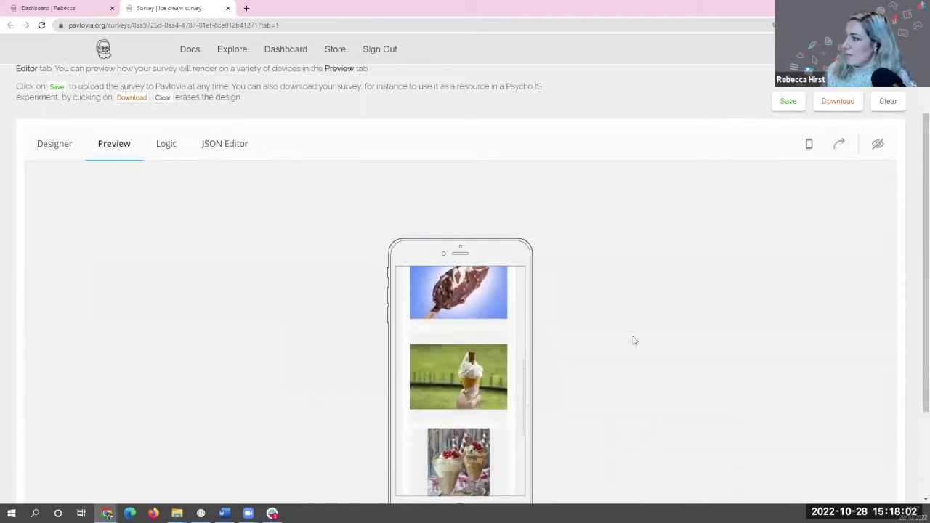
scroll(624, 345, down, 2)
scroll(481, 325, down, 3)
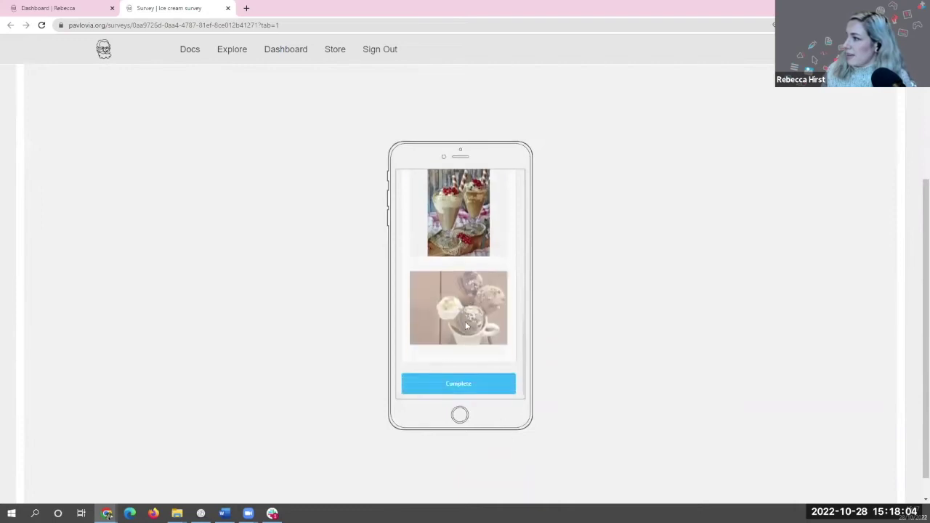
click(440, 385)
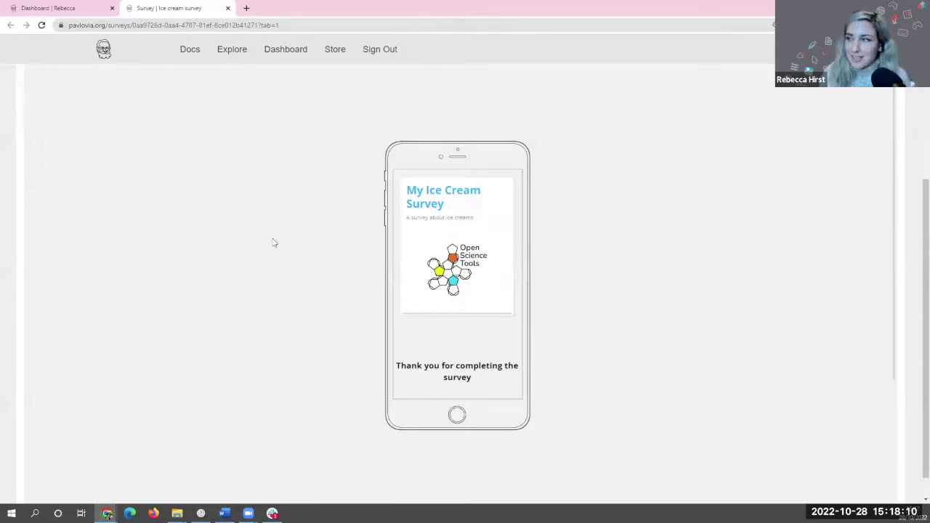
Step: Review the survey's logic rules and its JSON source code
scroll(273, 243, up, 2)
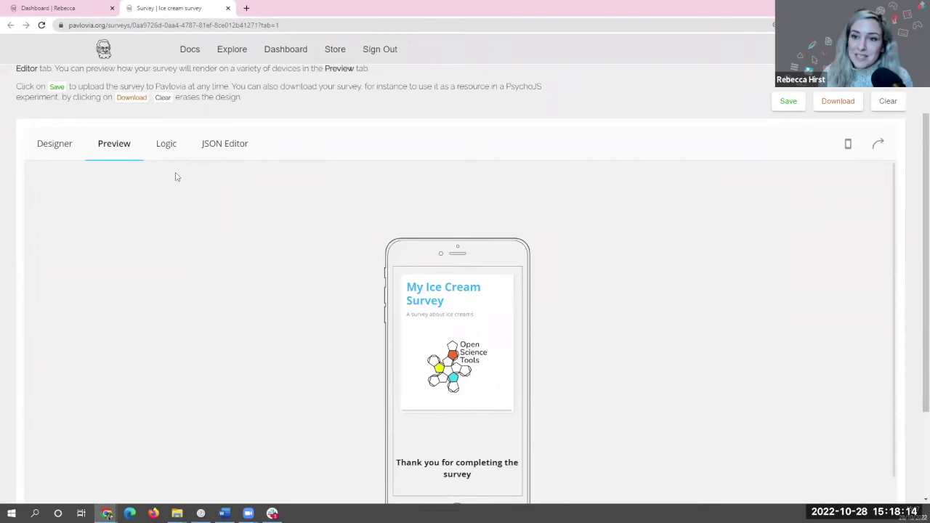
click(165, 145)
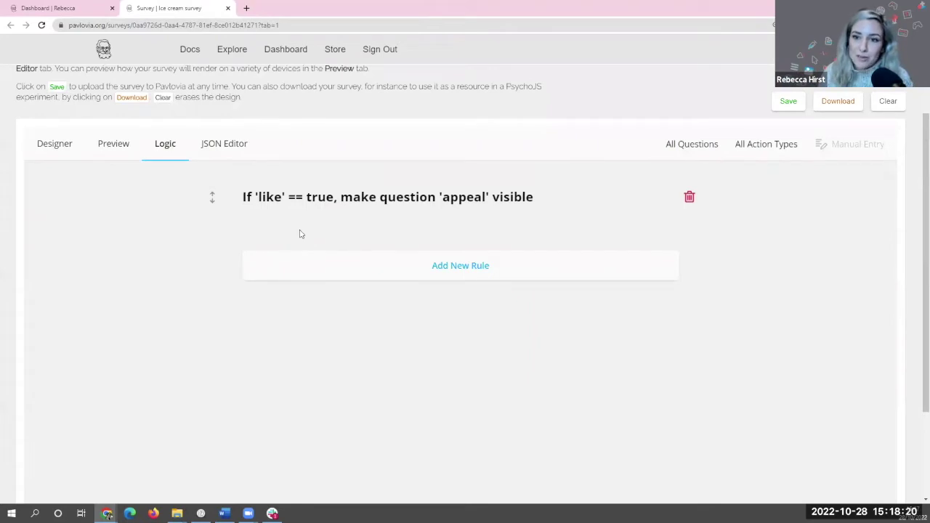
click(228, 154)
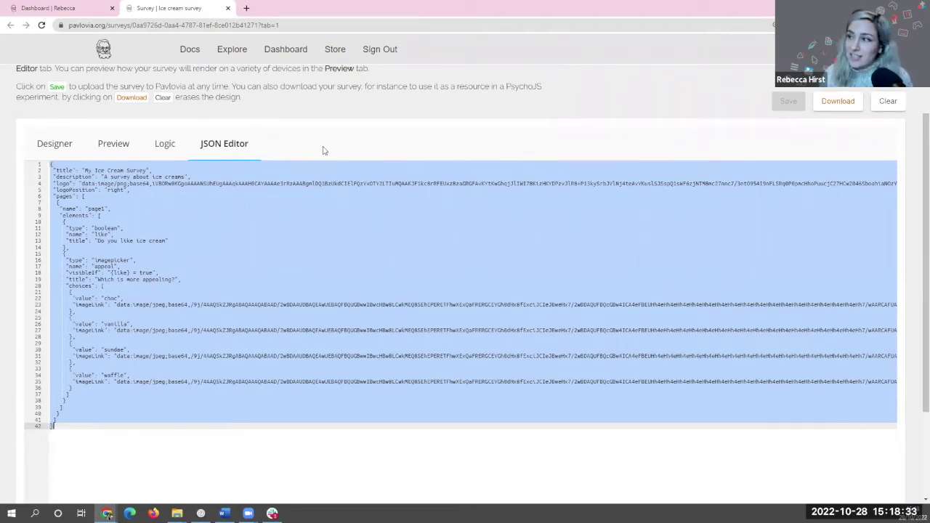
Step: Change the Boolean question's title to "Do you like ice cream?" in the JSON code and return to the visual designer
triple_click(207, 238)
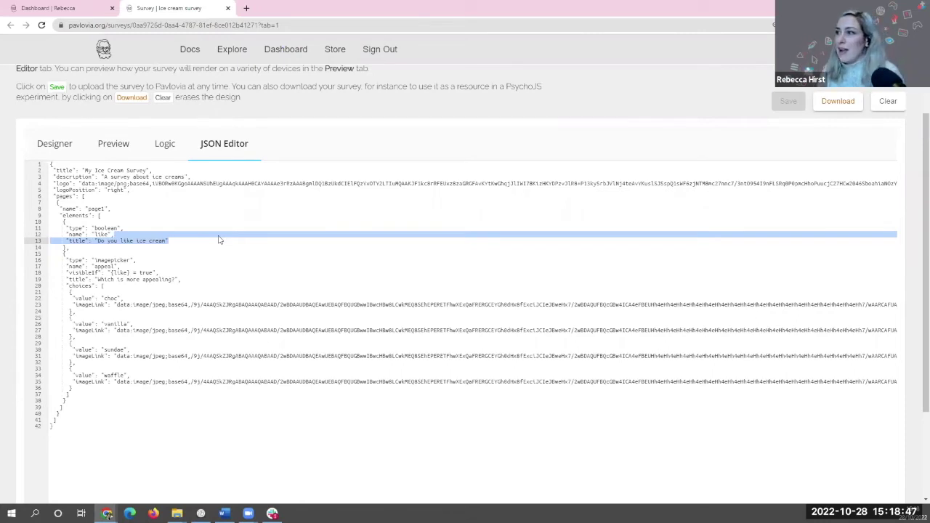
click(183, 252)
drag(98, 240, 166, 241)
click(167, 241)
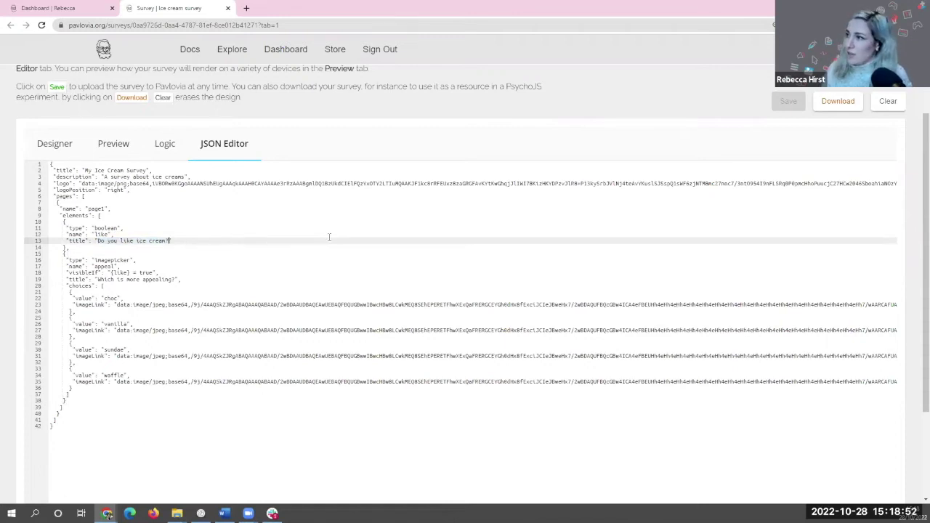
click(256, 223)
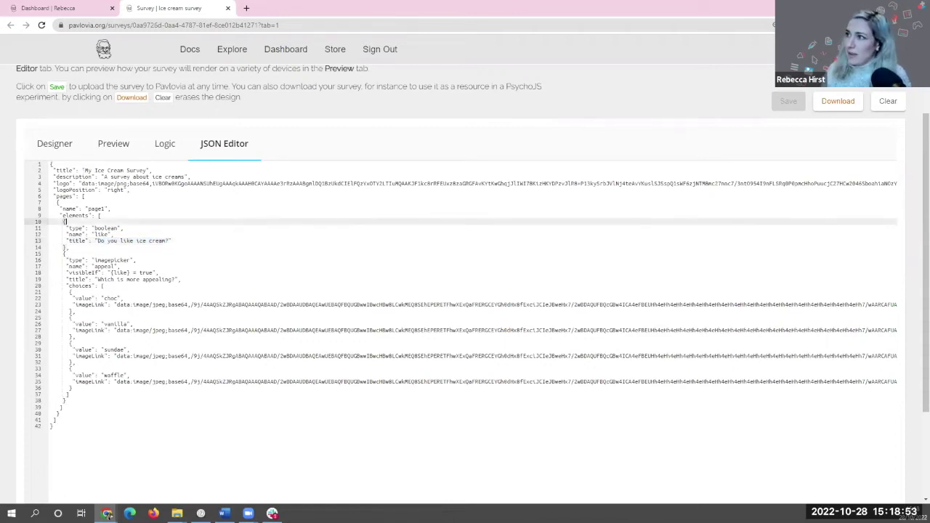
click(62, 145)
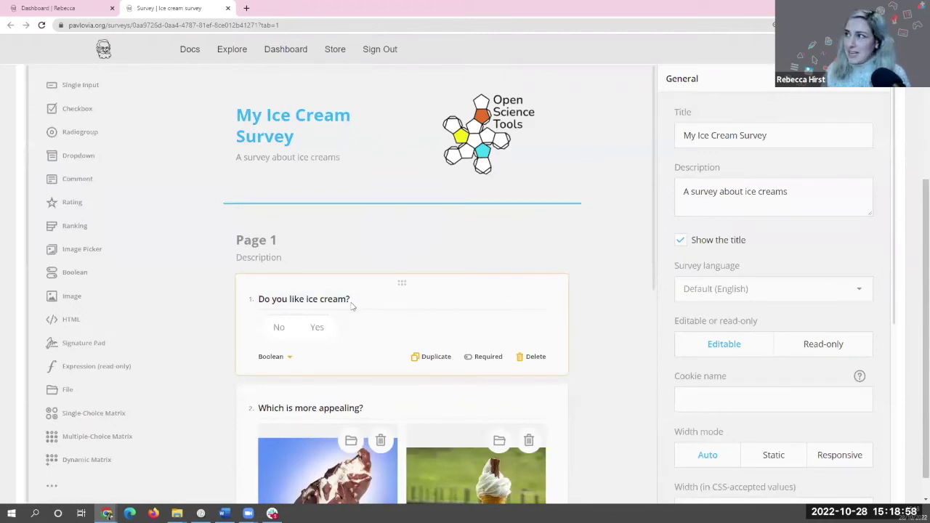
Step: Set the survey's status to Piloting and launch a pilot run of it
scroll(183, 244, up, 2)
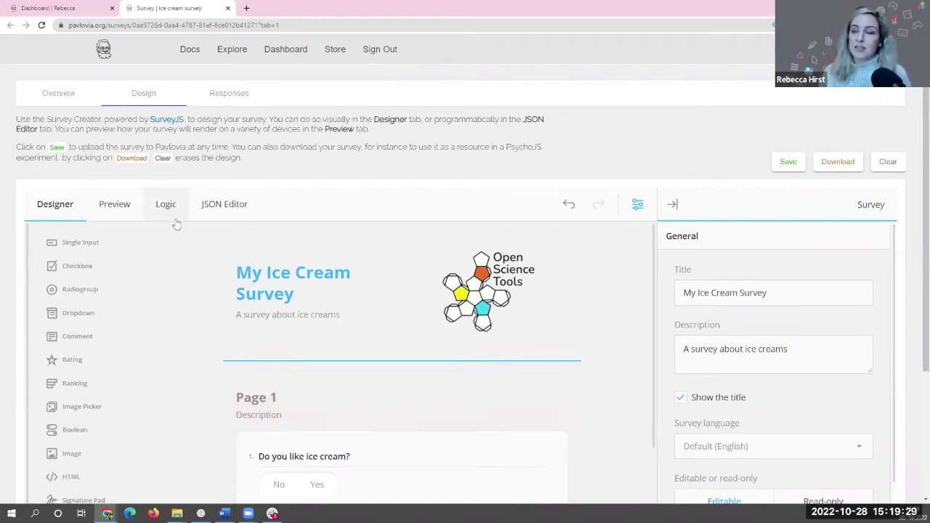
click(60, 98)
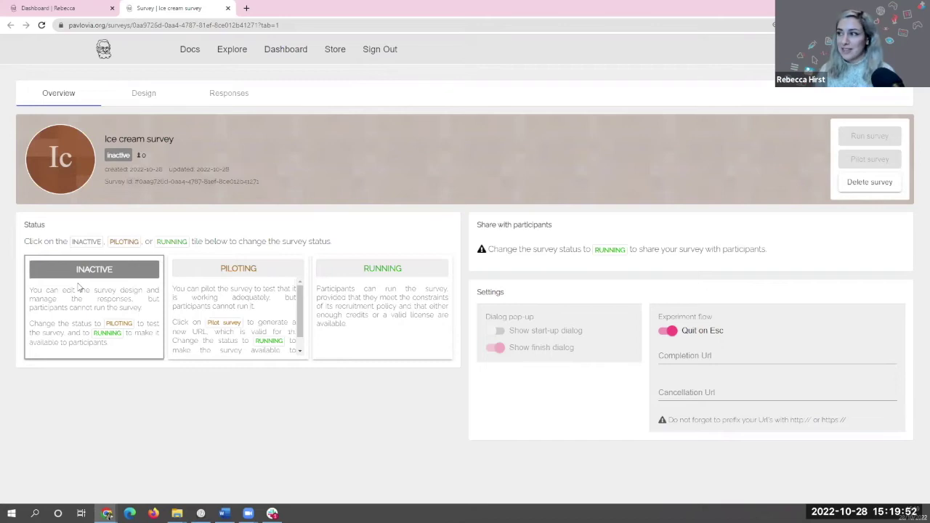
click(225, 273)
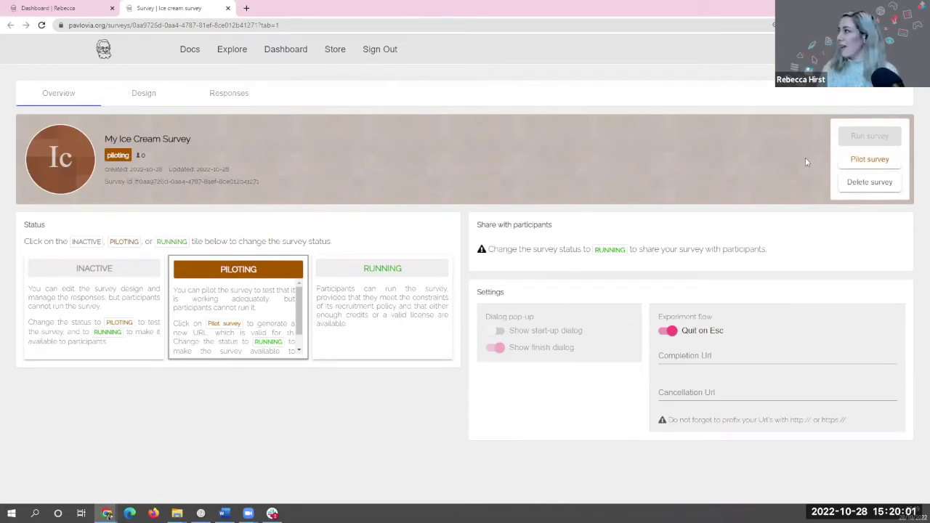
click(882, 159)
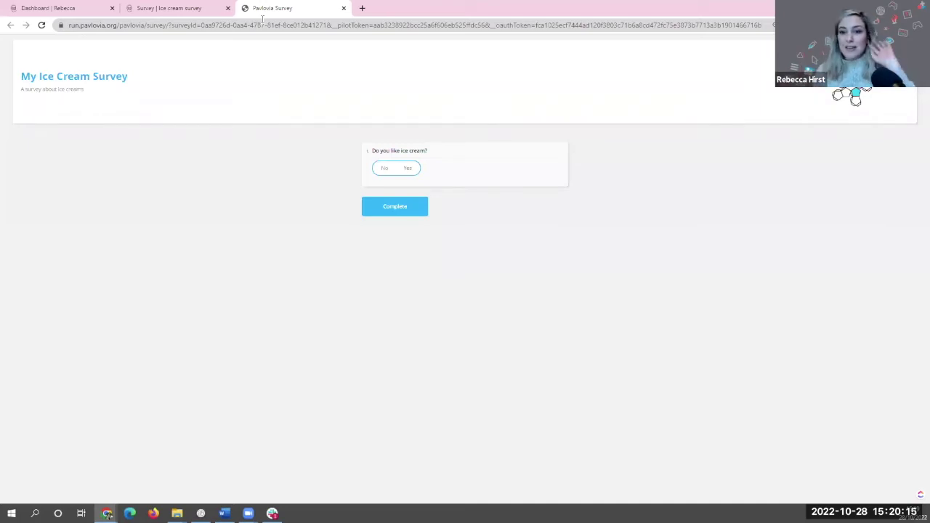
Step: Return to the survey's overview, set its status to Running and select the URL for sharing with participants
click(196, 8)
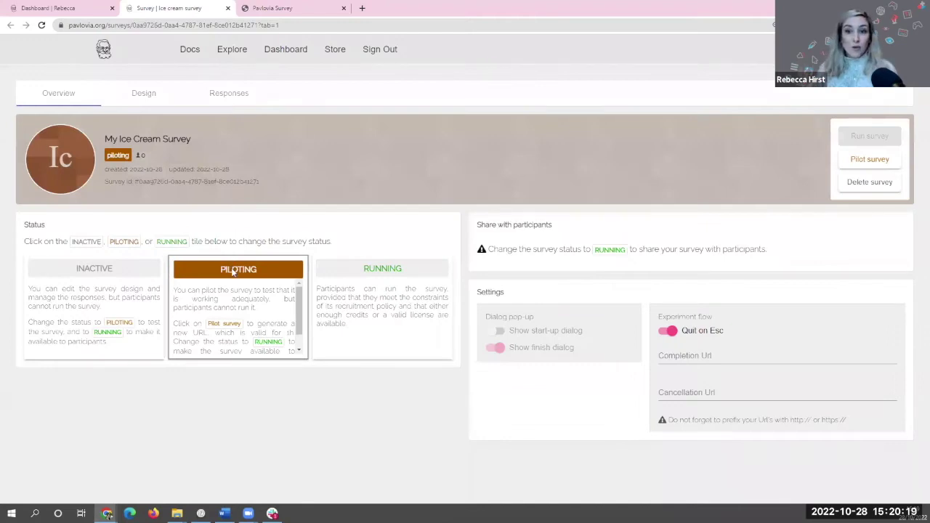
click(400, 272)
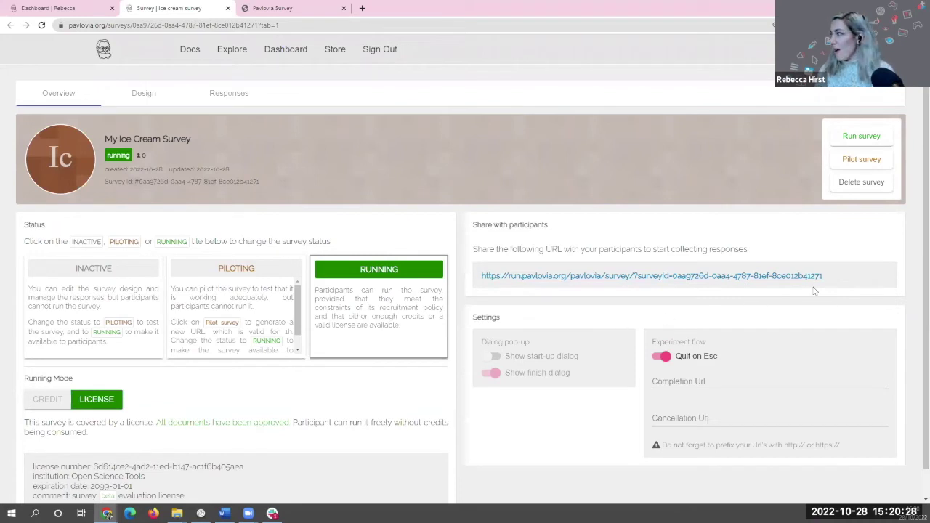
drag(838, 279, 480, 279)
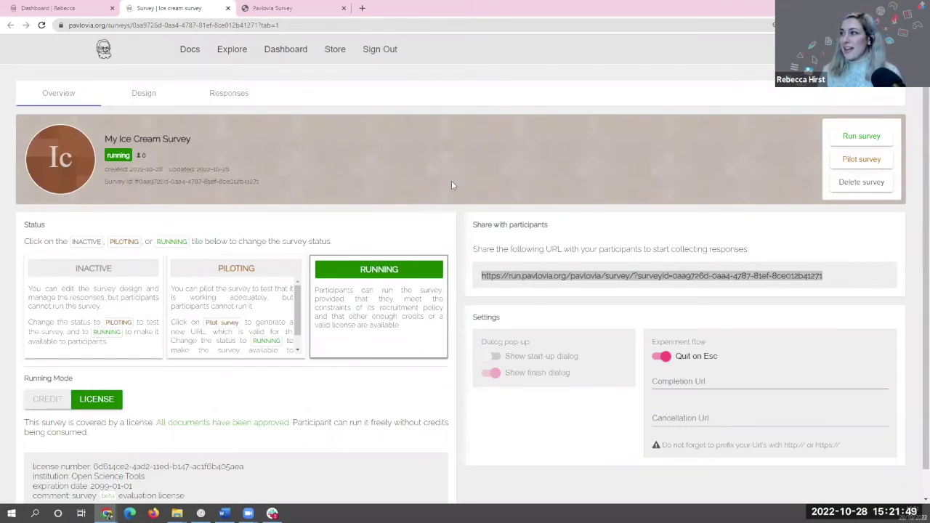
Step: Open the survey's collected responses
click(237, 94)
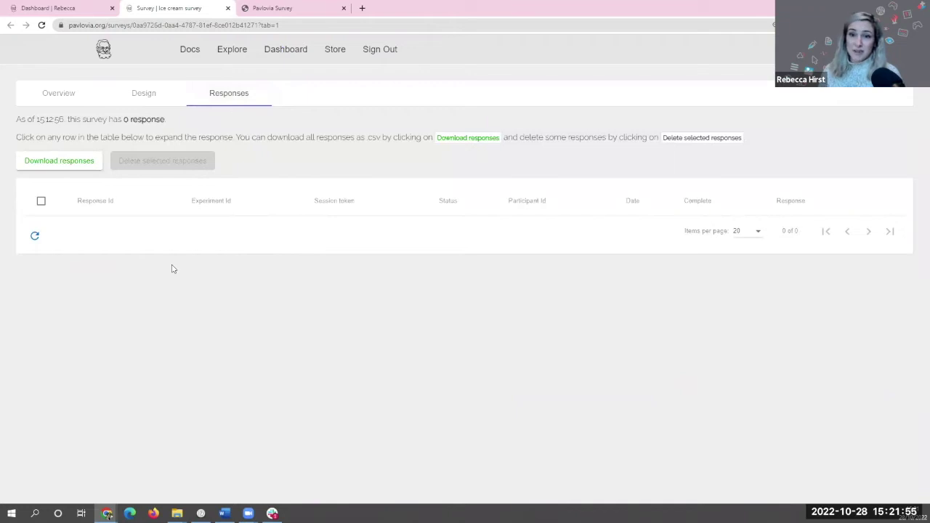
Step: Refresh the survey's response table, then download all responses and open the CSV file
click(34, 236)
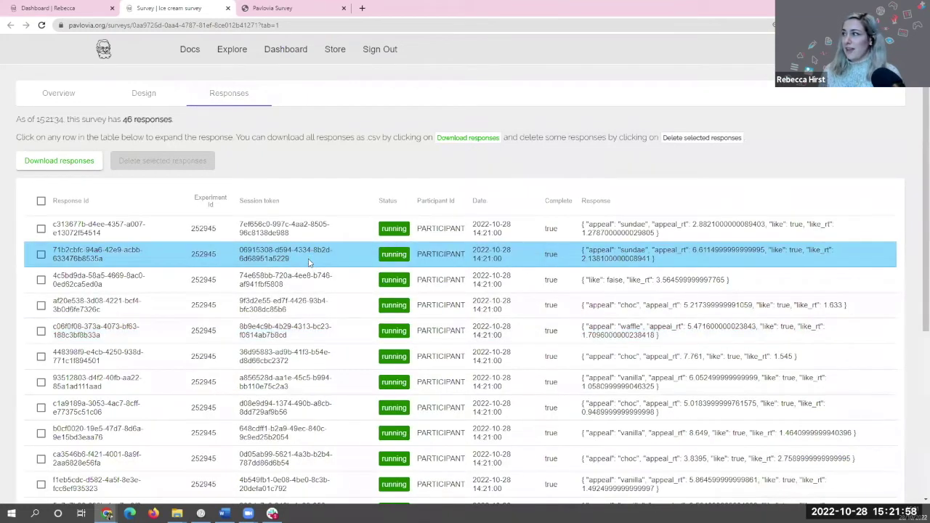
scroll(309, 263, down, 5)
scroll(296, 311, up, 5)
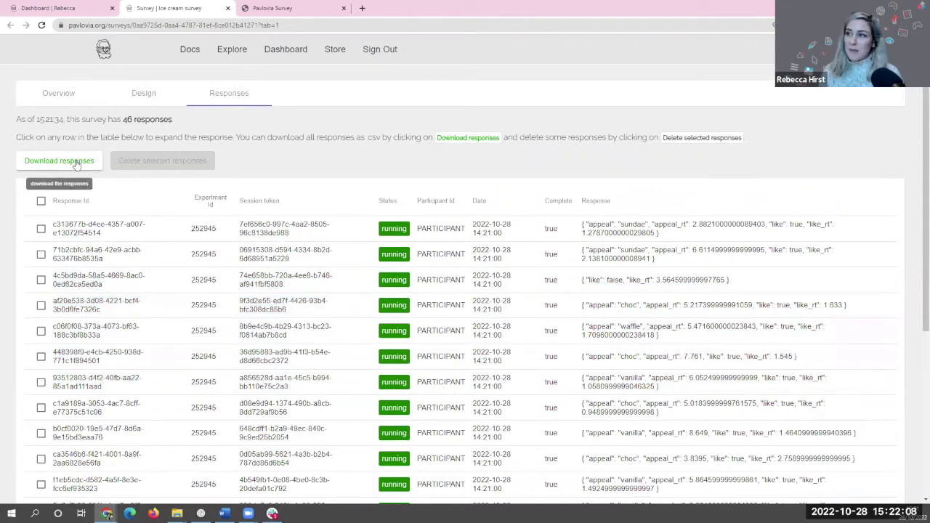
click(76, 162)
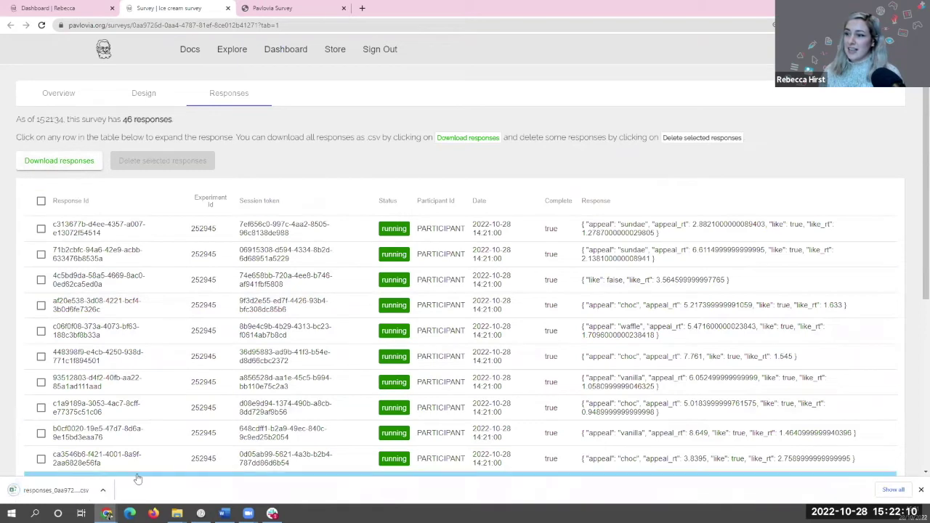
click(55, 491)
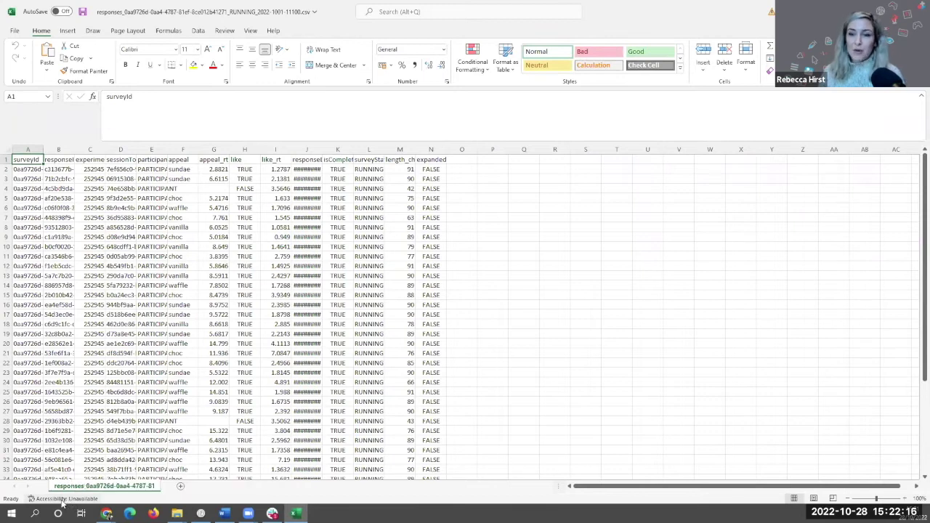
Step: Widen the appeal column in the responses spreadsheet and examine the appeal, appeal_rt and like columns
drag(194, 147, 266, 147)
click(215, 149)
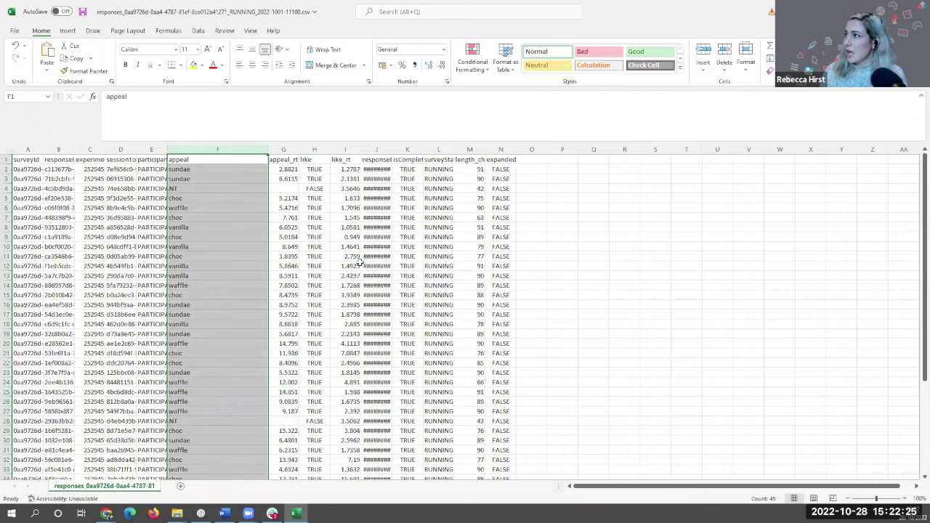
click(292, 151)
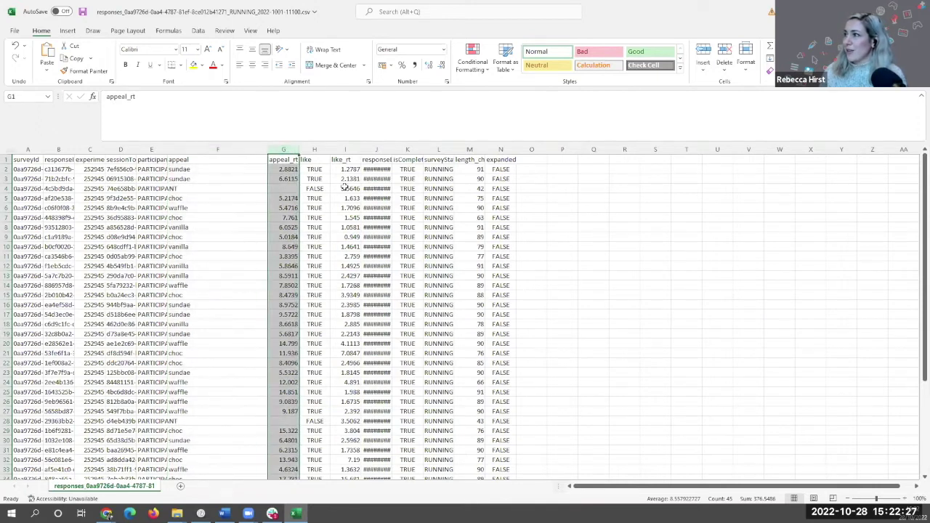
click(316, 149)
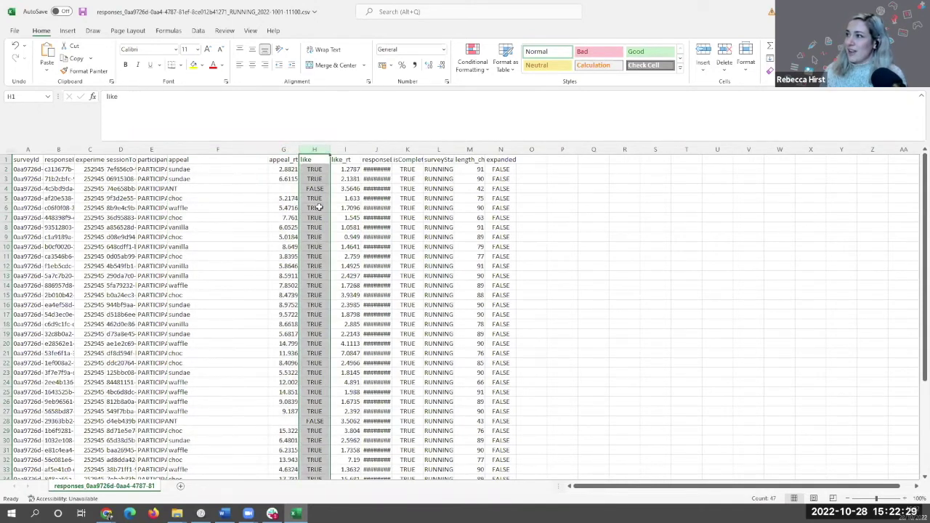
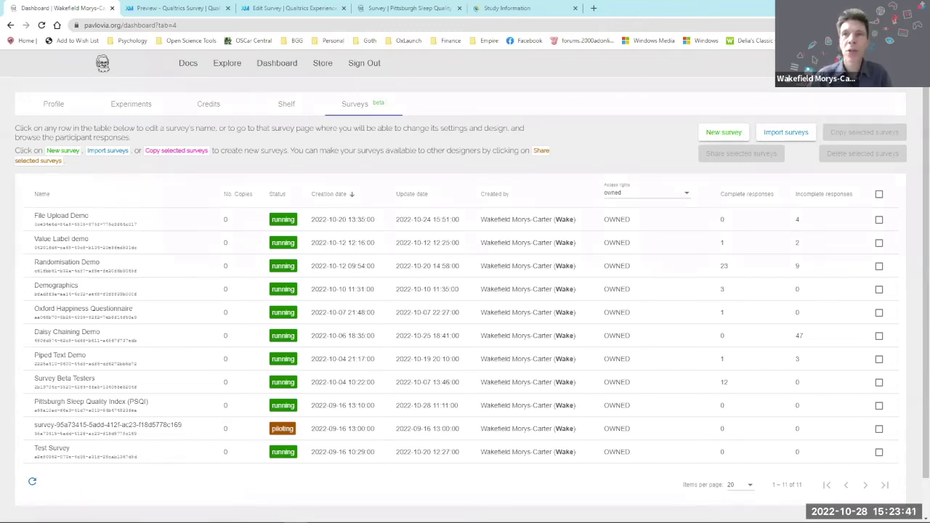
Step: Switch to the Qualtrics preview of the Pittsburgh Sleep Quality Index and set the usual bedtime's hours to 7pm
click(169, 8)
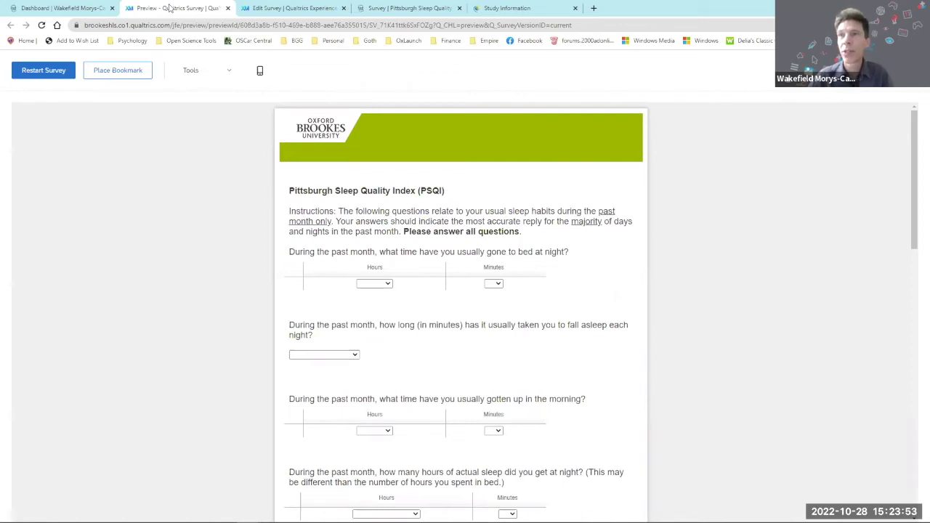
scroll(465, 262, down, 2)
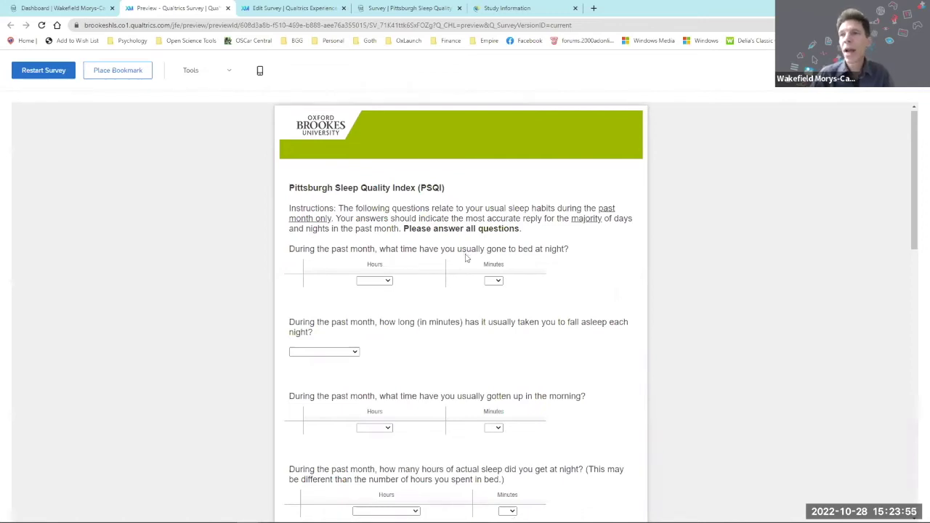
scroll(479, 259, up, 2)
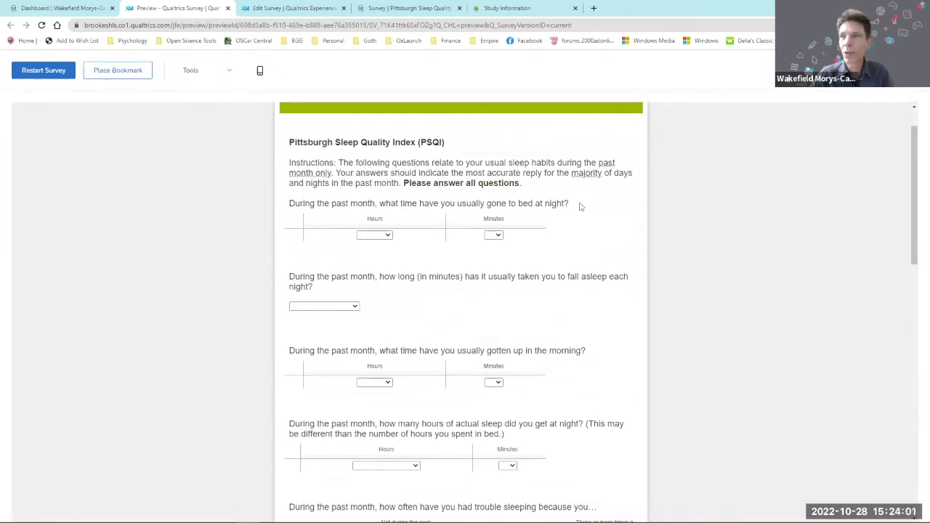
scroll(568, 209, down, 2)
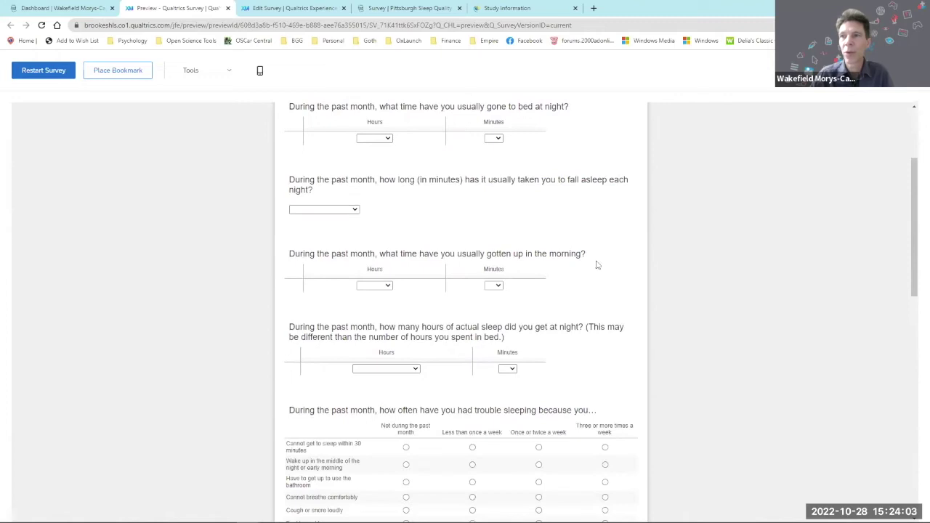
scroll(544, 270, up, 2)
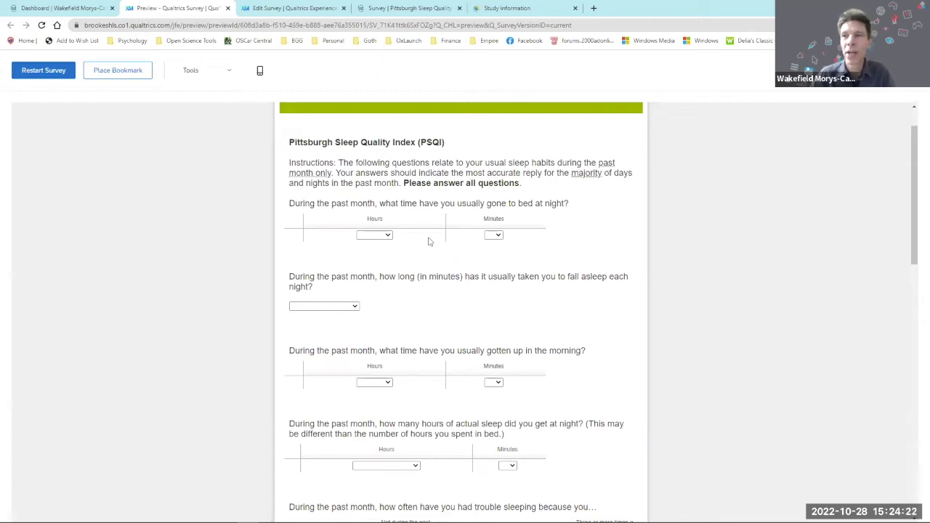
click(388, 236)
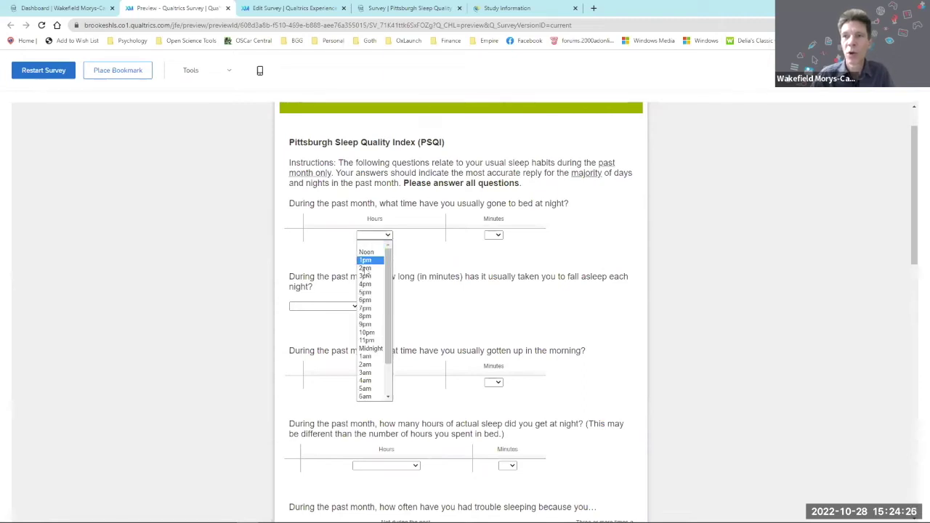
click(365, 308)
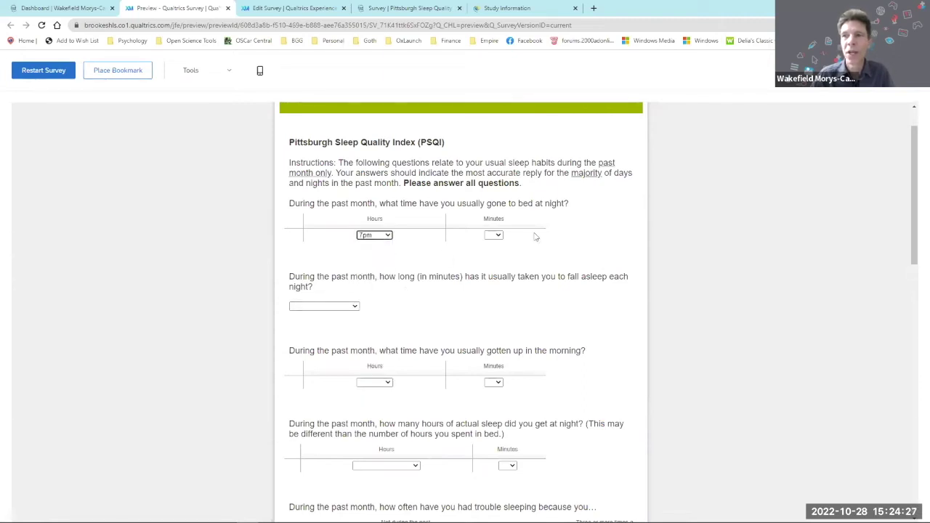
click(497, 236)
click(534, 260)
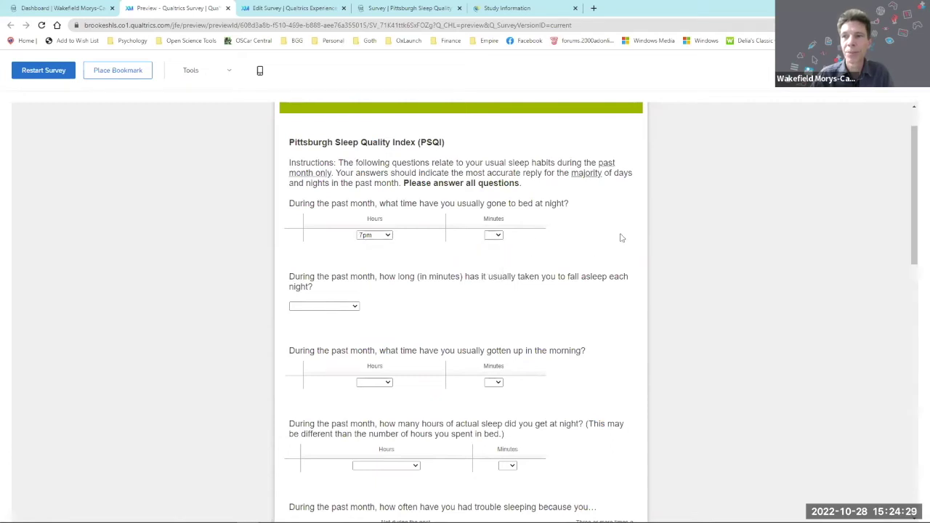
Step: Look through the remaining preview questions and answer the bed partner question with "Partner/room mate in other room" to check the follow-up matrix
scroll(574, 270, down, 5)
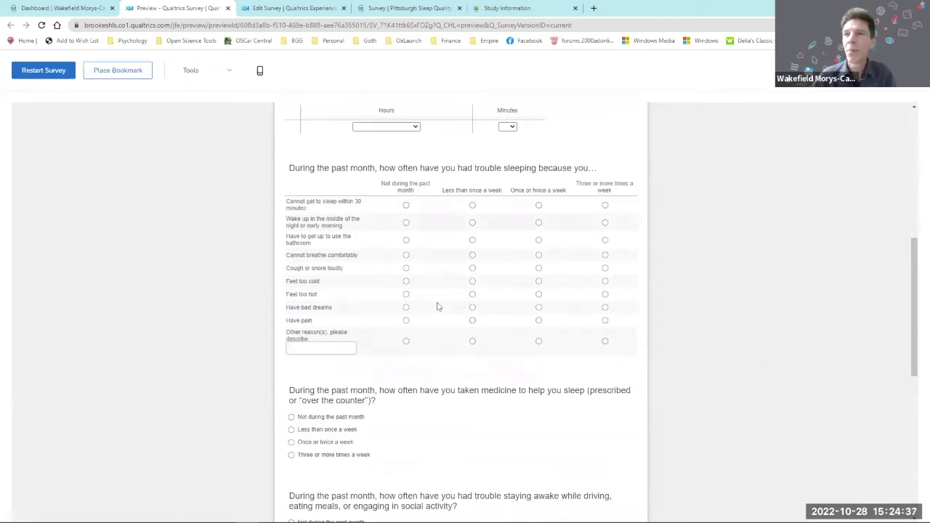
scroll(461, 296, down, 2)
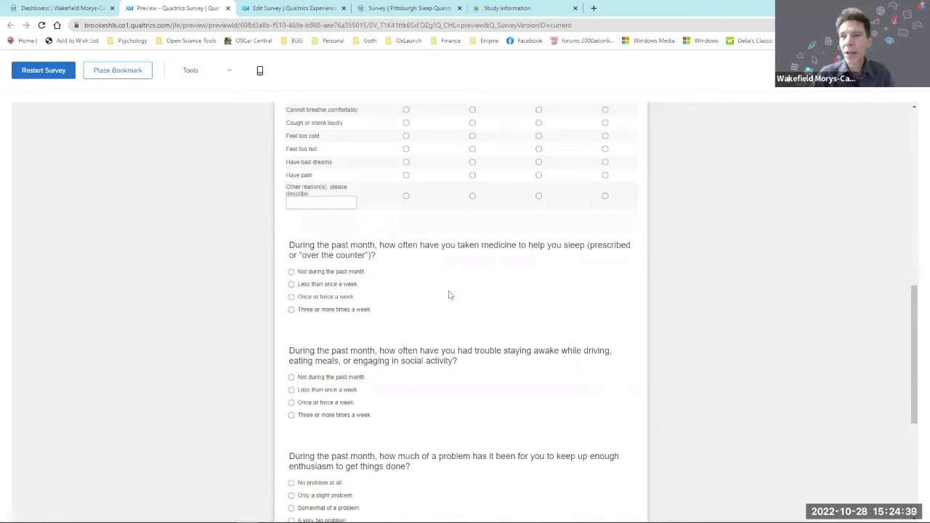
scroll(445, 294, down, 4)
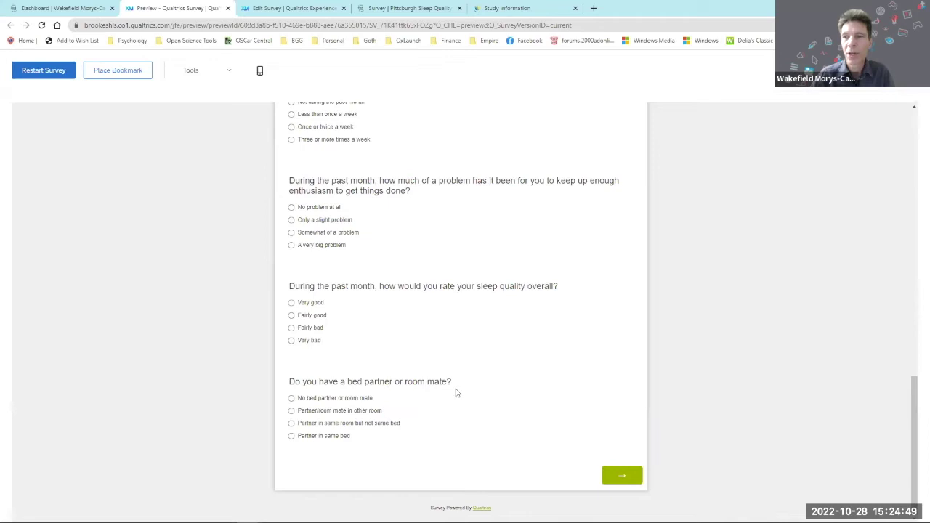
click(291, 411)
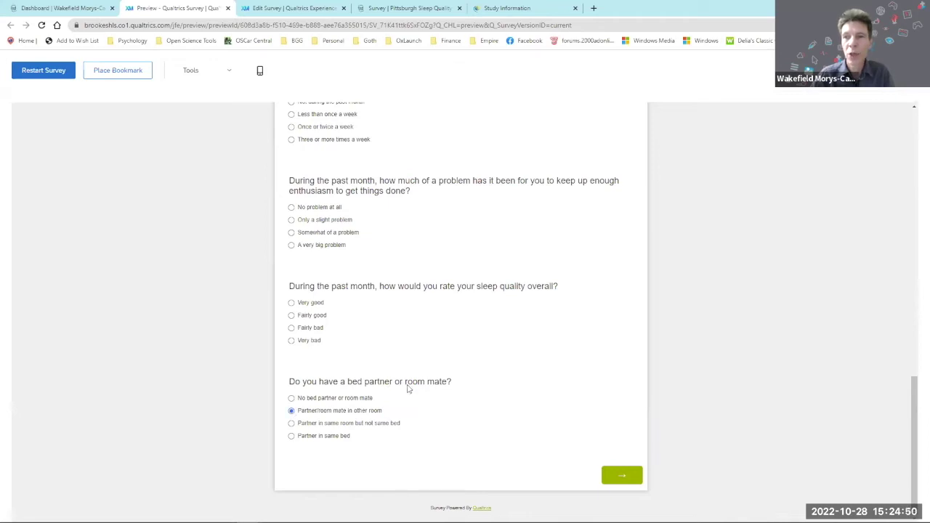
scroll(473, 374, down, 3)
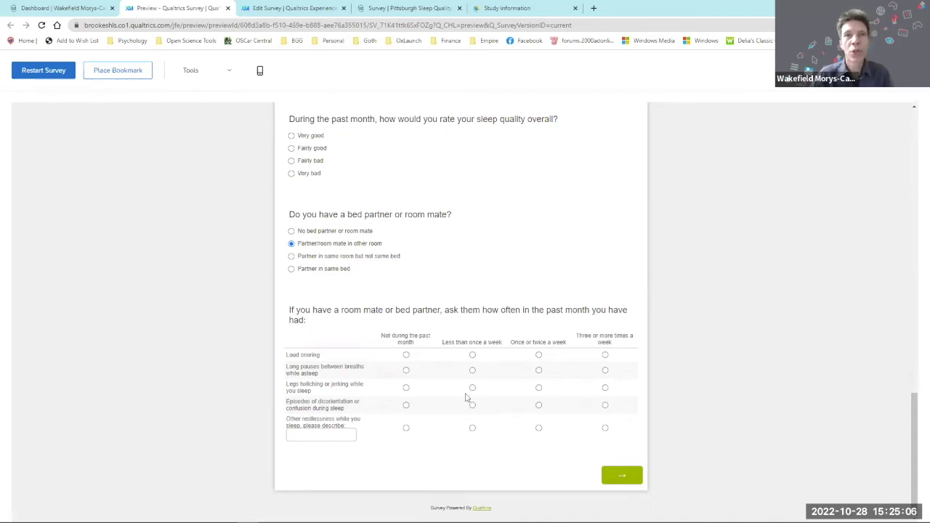
Step: Switch to the Qualtrics survey editor and export the Pittsburgh Sleep Quality Index survey as a QSF file
click(288, 7)
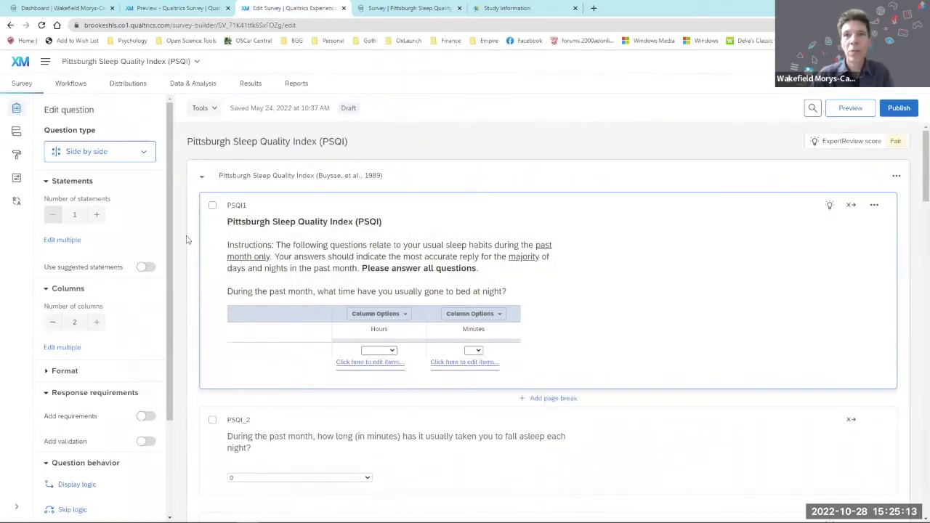
click(216, 111)
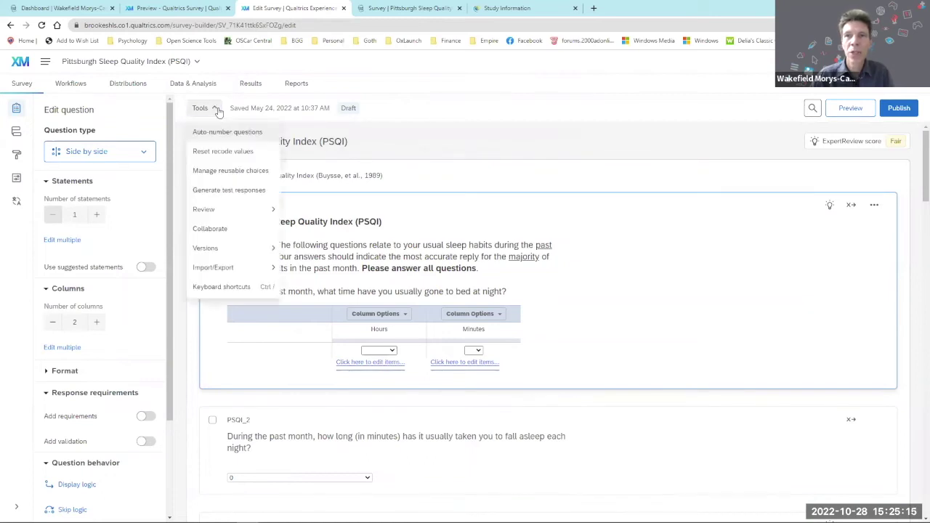
mouse_move(242, 274)
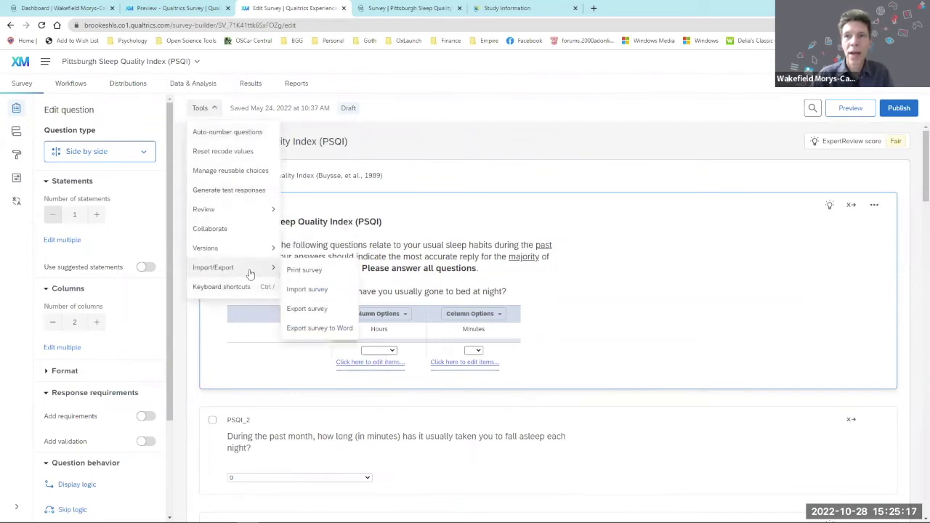
click(302, 310)
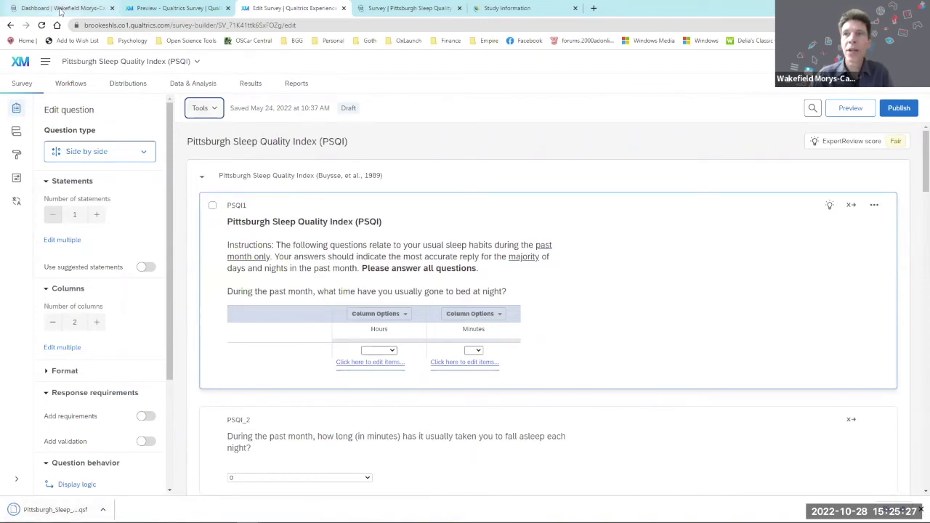
Step: Return to the Pavlovia surveys dashboard and import the exported Pittsburgh_Sleep_Quality_Index_PSQI (3).qsf file as a new survey
click(61, 8)
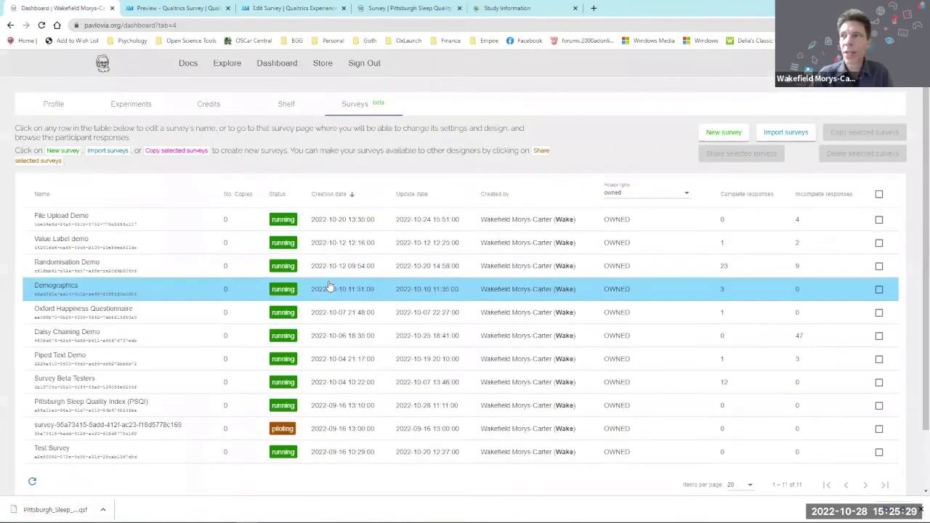
click(785, 133)
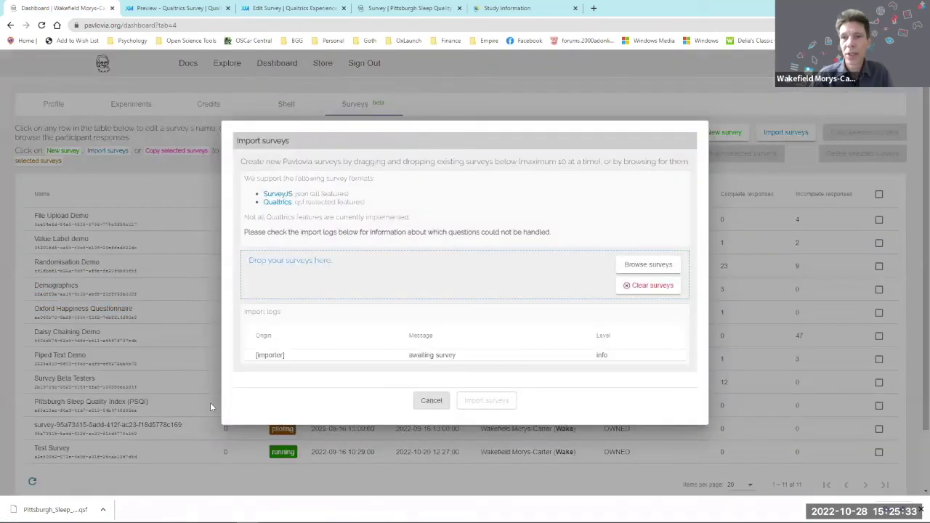
drag(56, 511, 403, 276)
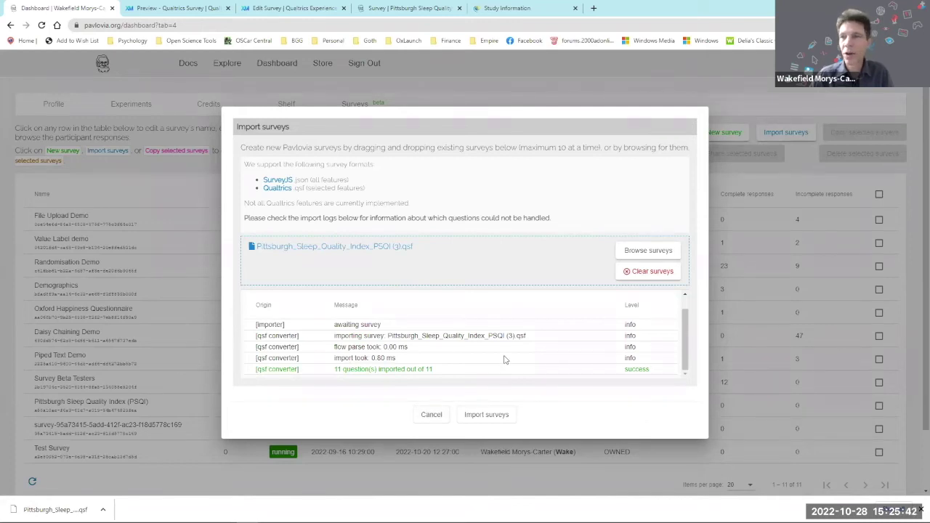
click(489, 415)
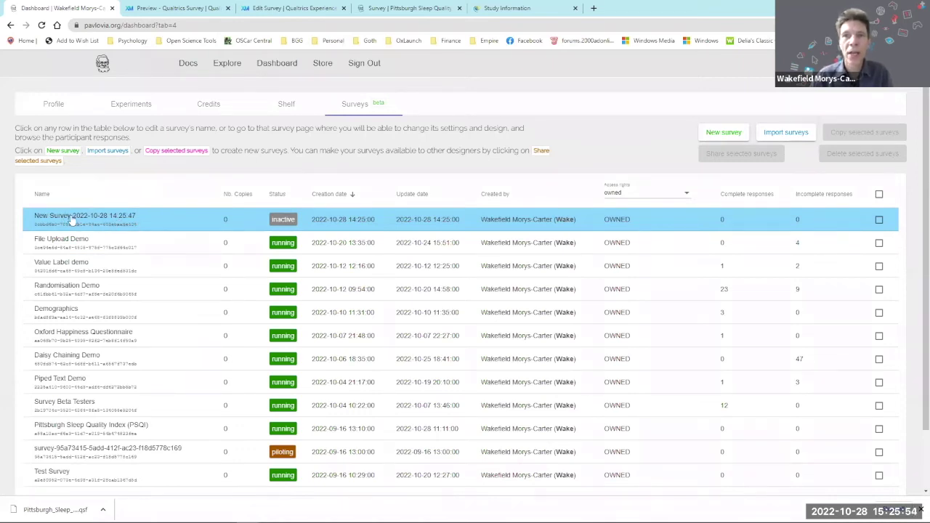
Step: Open the newly imported survey's design and examine its converted questions
click(141, 222)
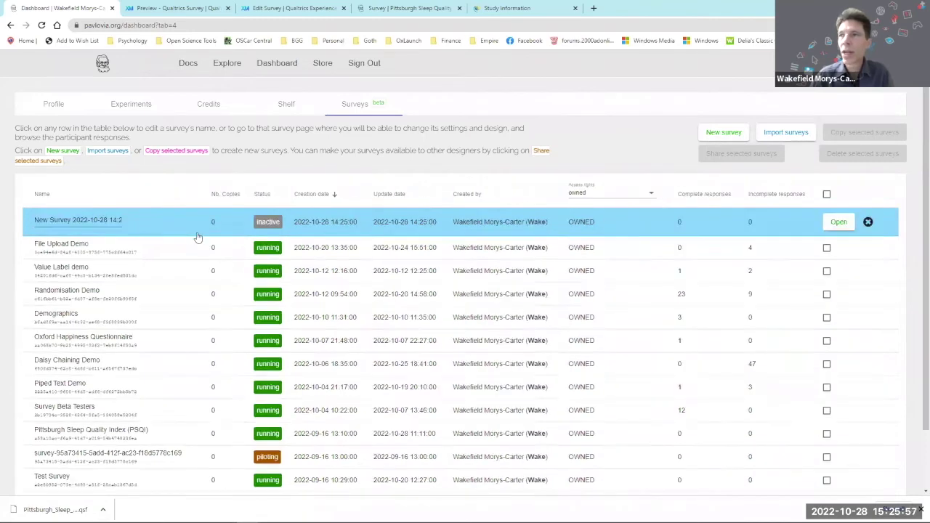
click(840, 225)
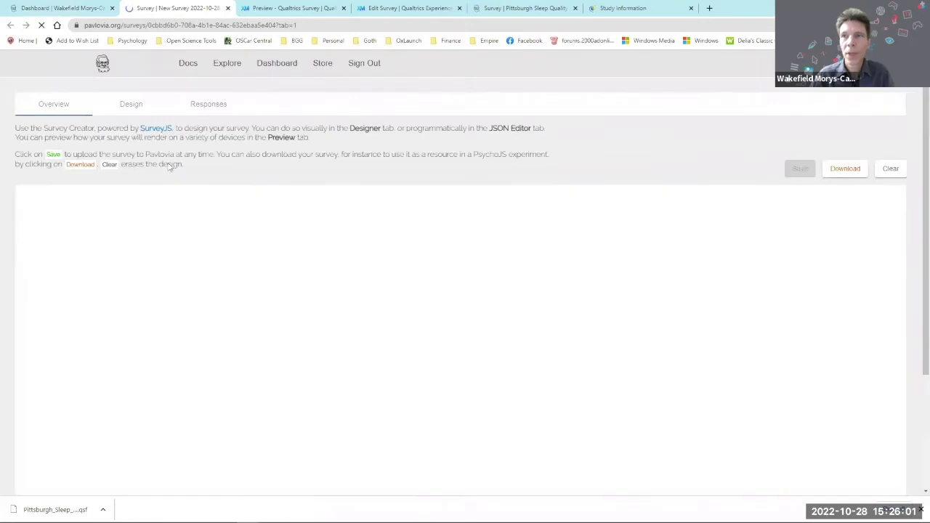
click(138, 107)
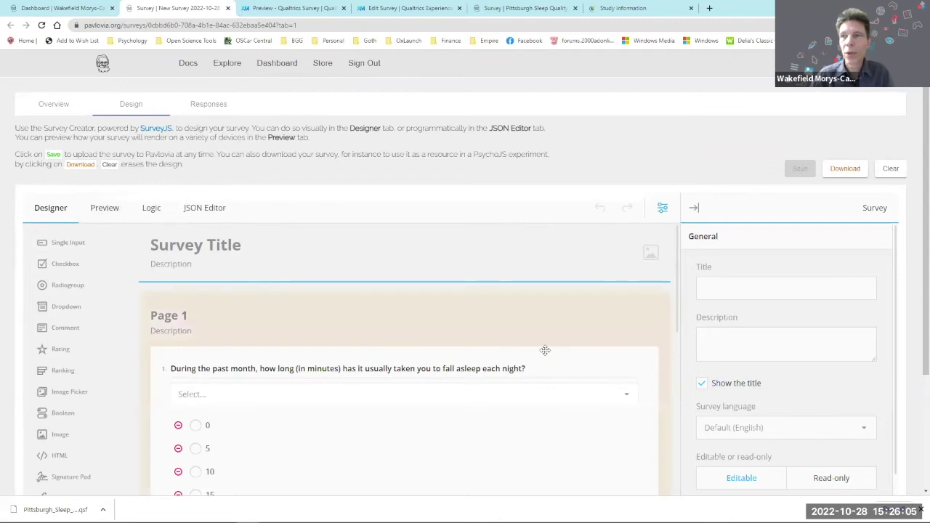
scroll(560, 356, down, 5)
scroll(556, 353, down, 10)
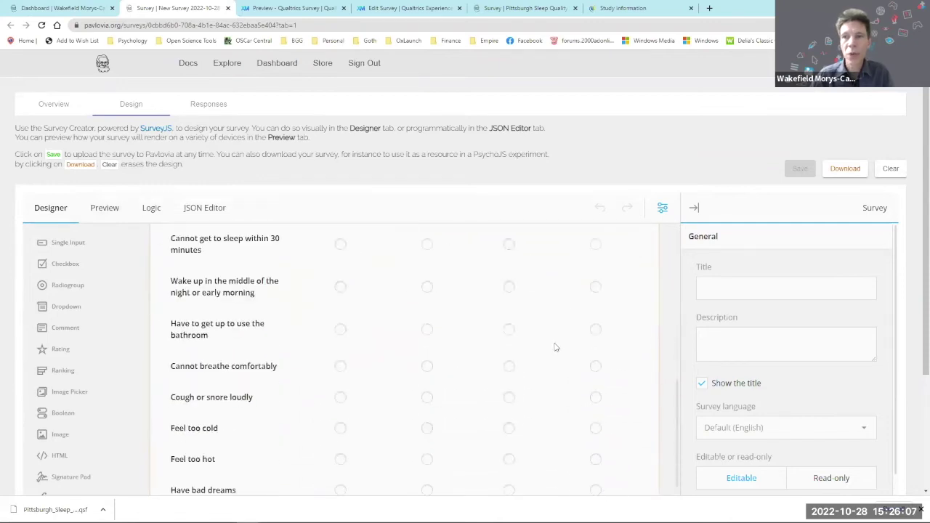
scroll(556, 352, down, 2)
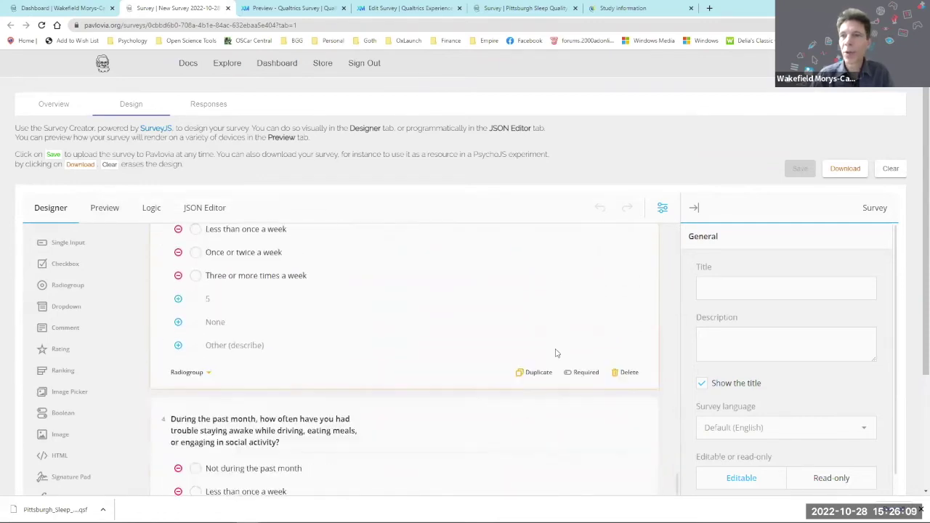
scroll(488, 326, up, 3)
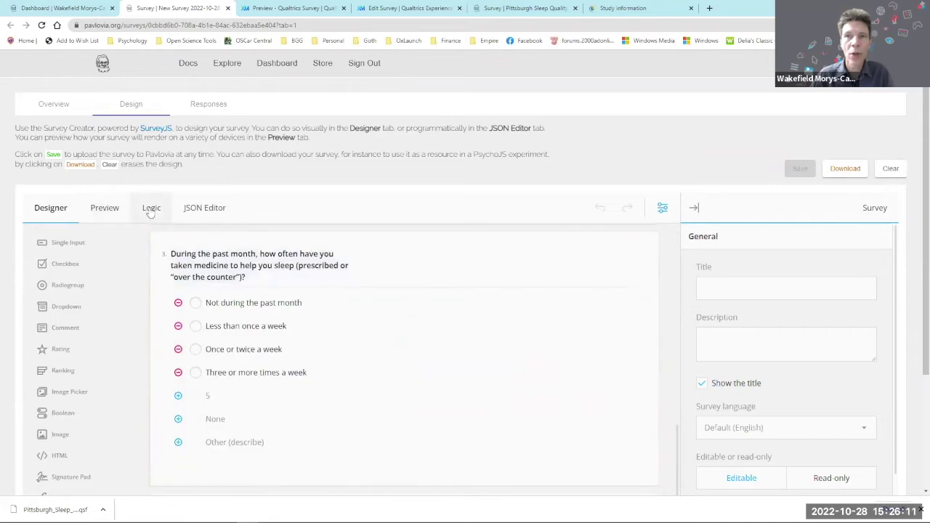
Step: Check the imported survey's logic rules and switch to the existing Pittsburgh Sleep Quality Index (PSQI) survey
click(151, 208)
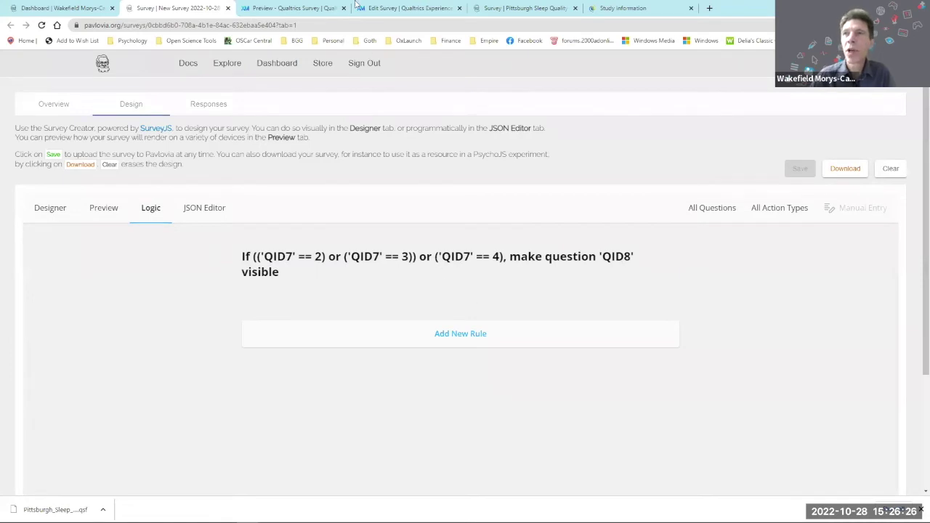
click(300, 9)
click(406, 8)
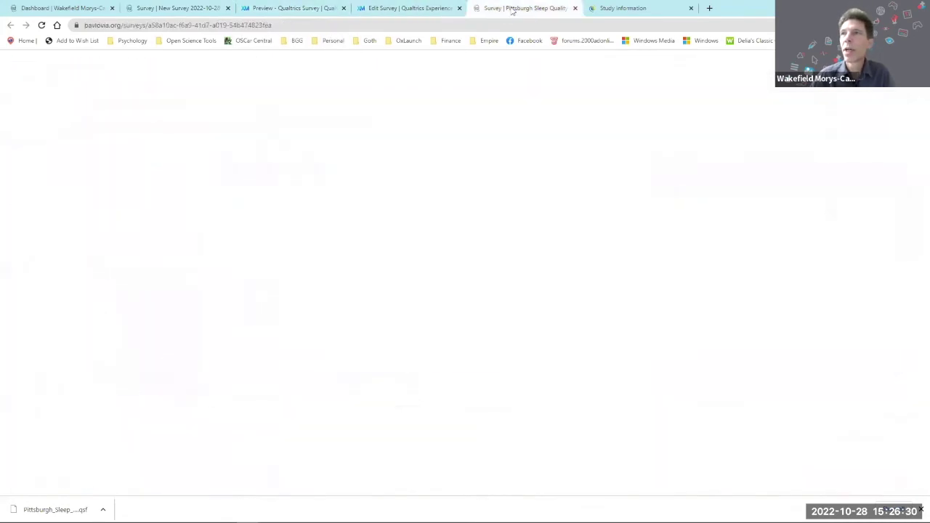
click(523, 8)
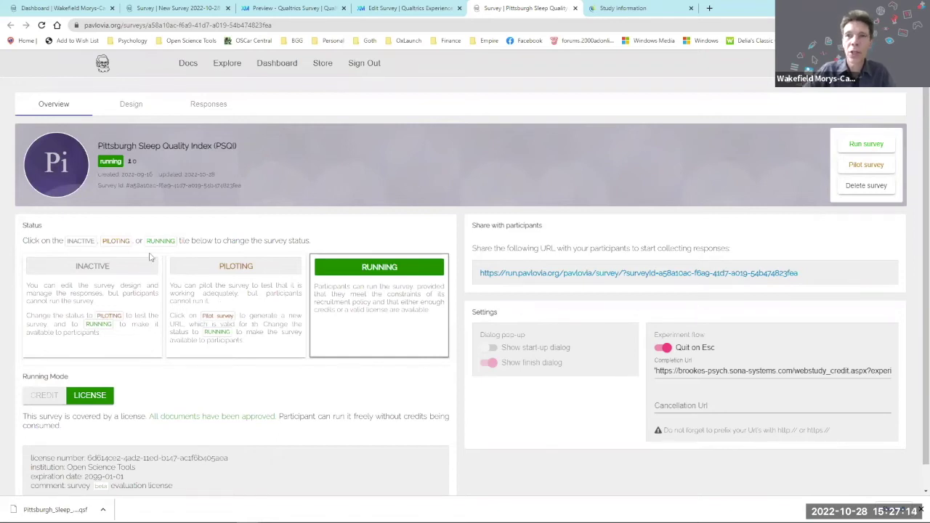
Step: Open the existing PSQI survey's design and examine its information page, consent item and first questions
click(131, 103)
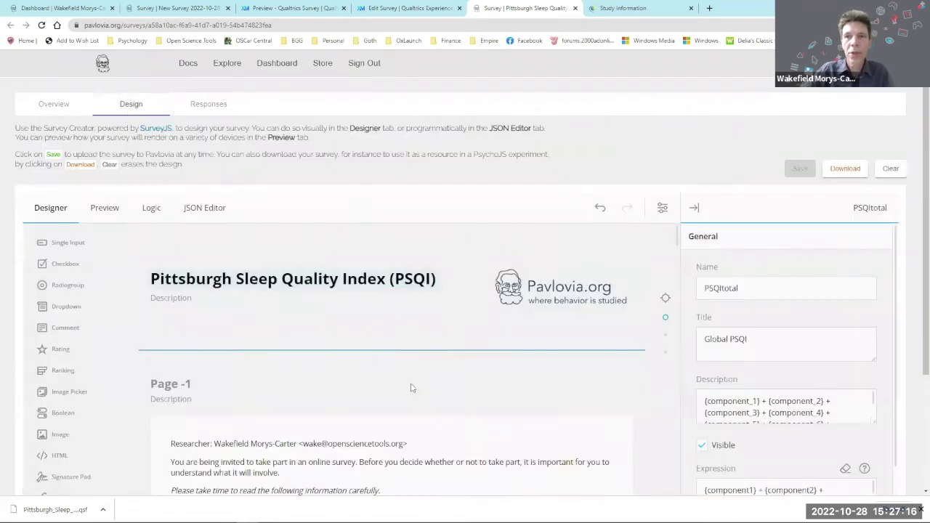
scroll(406, 346, down, 2)
scroll(413, 346, up, 2)
scroll(413, 346, down, 10)
scroll(432, 352, down, 2)
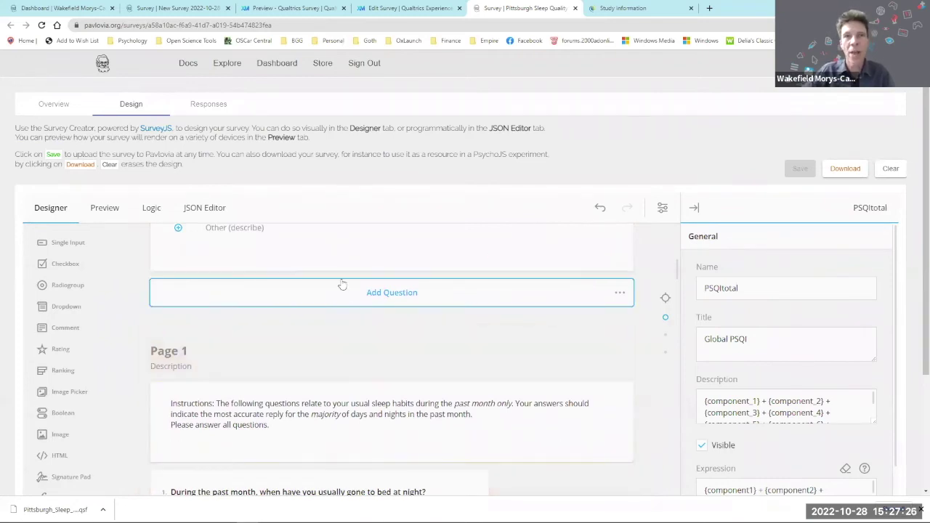
scroll(327, 359, up, 1)
scroll(329, 361, up, 10)
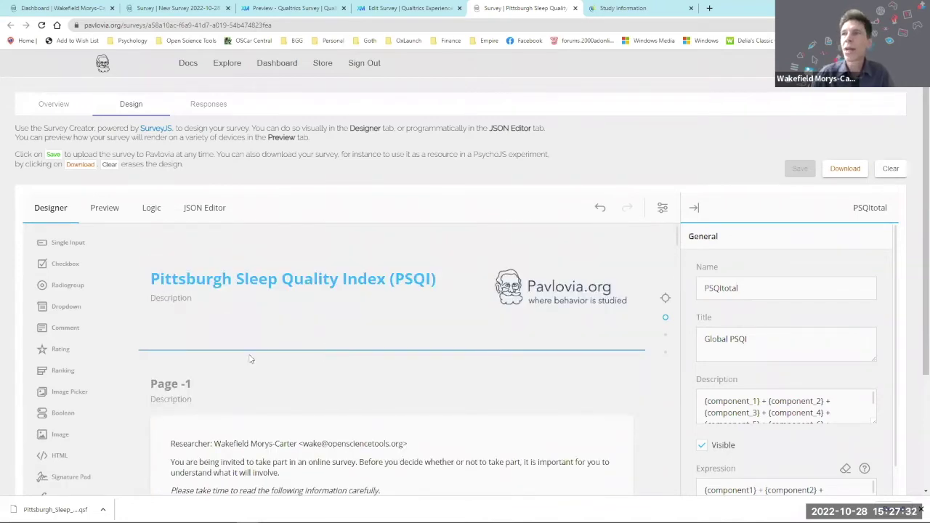
Step: Launch the survey from the Sona study's sample link with embedded ID code, and start it after testing the required consent
click(637, 8)
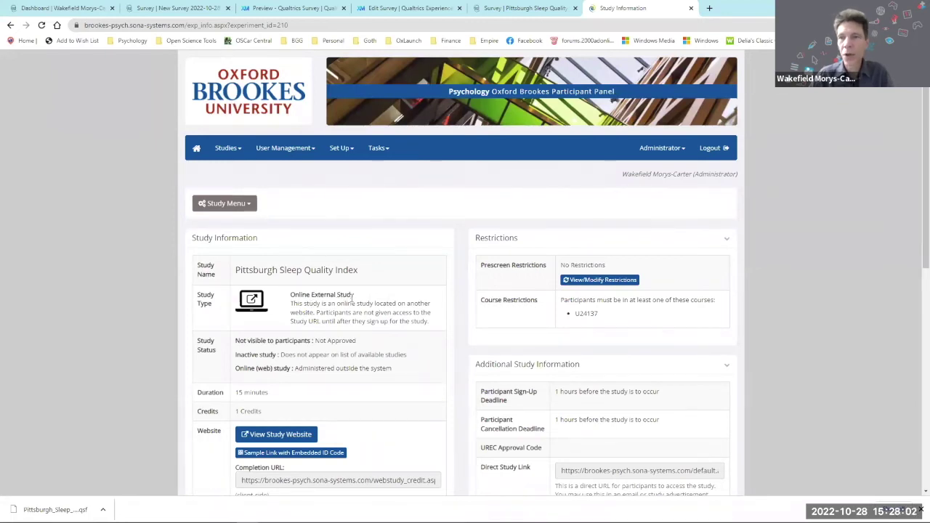
click(315, 453)
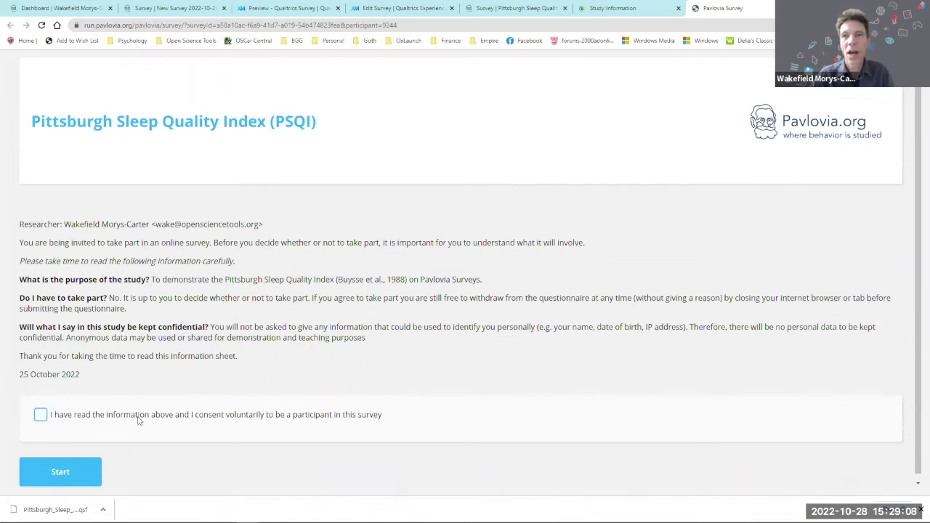
click(69, 471)
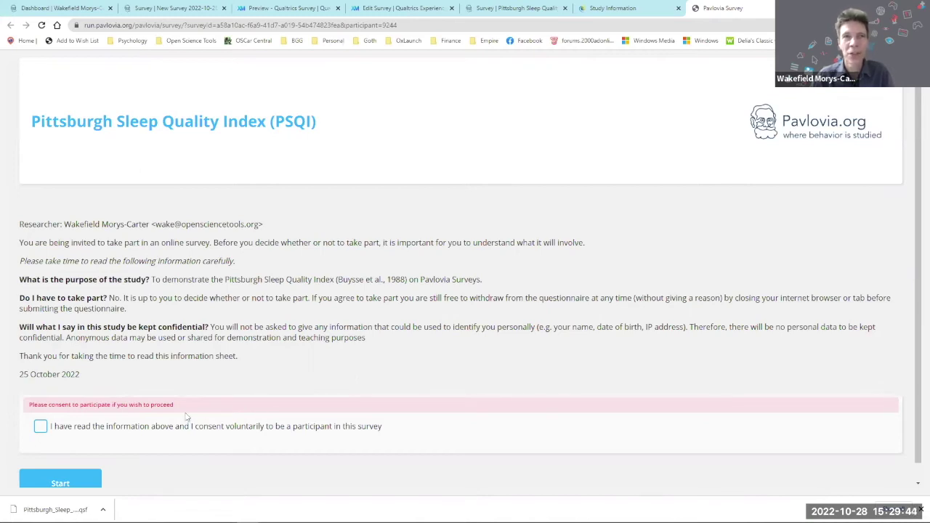
click(41, 427)
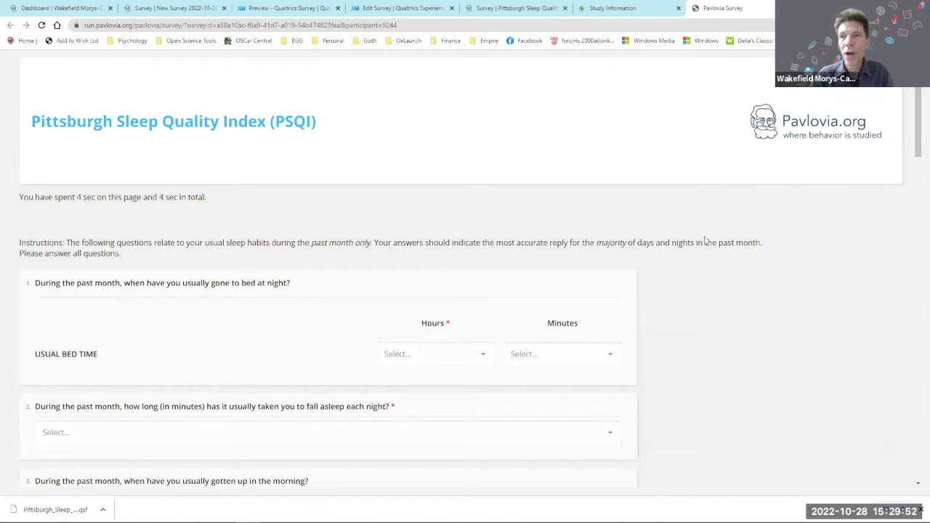
Step: Answer the usual bed time with 10pm and 25 minutes, and the time to fall asleep with 40 minutes
scroll(705, 238, down, 2)
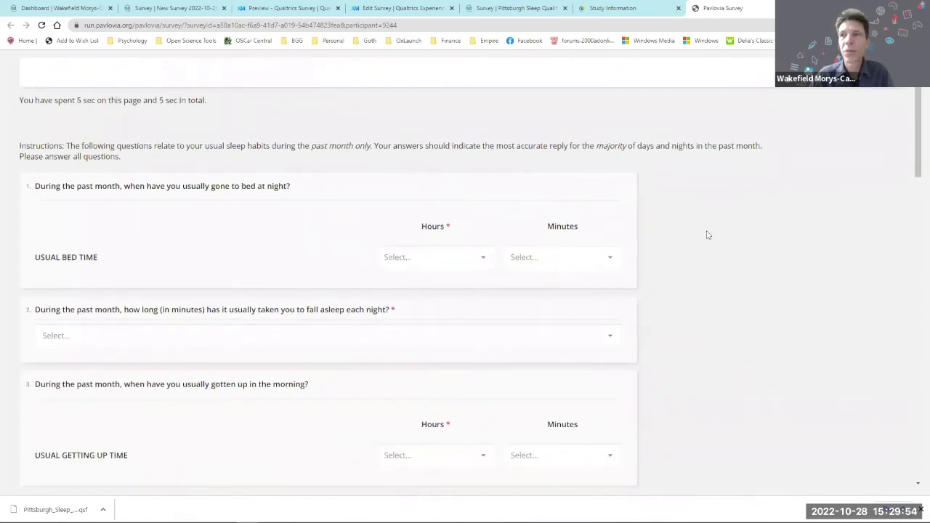
scroll(732, 231, down, 2)
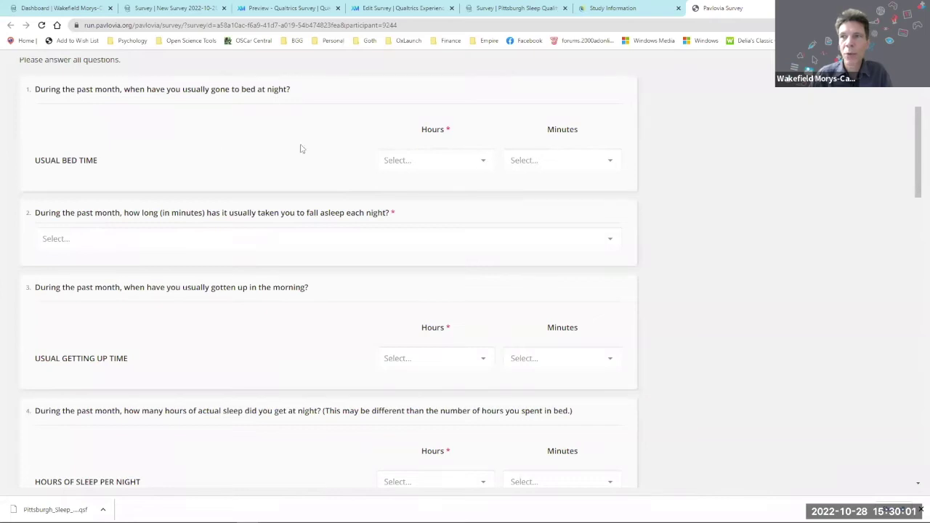
click(483, 162)
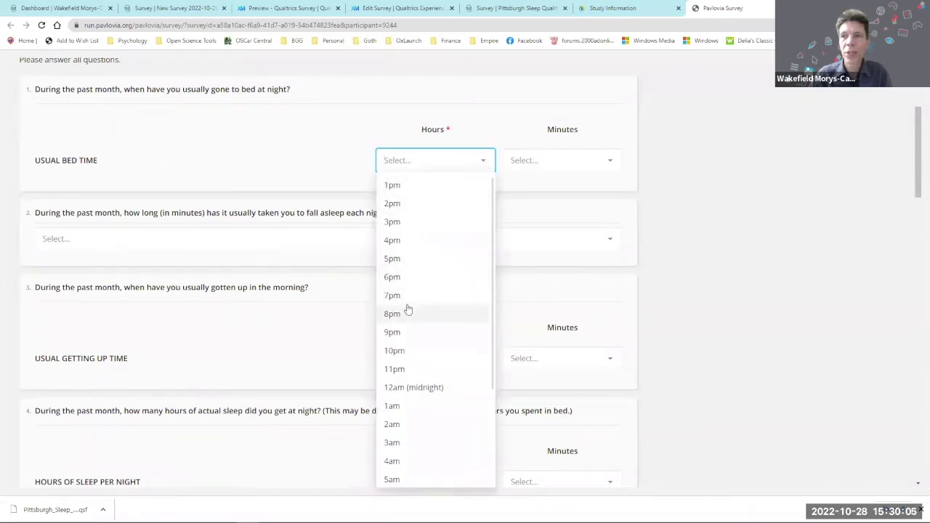
click(418, 354)
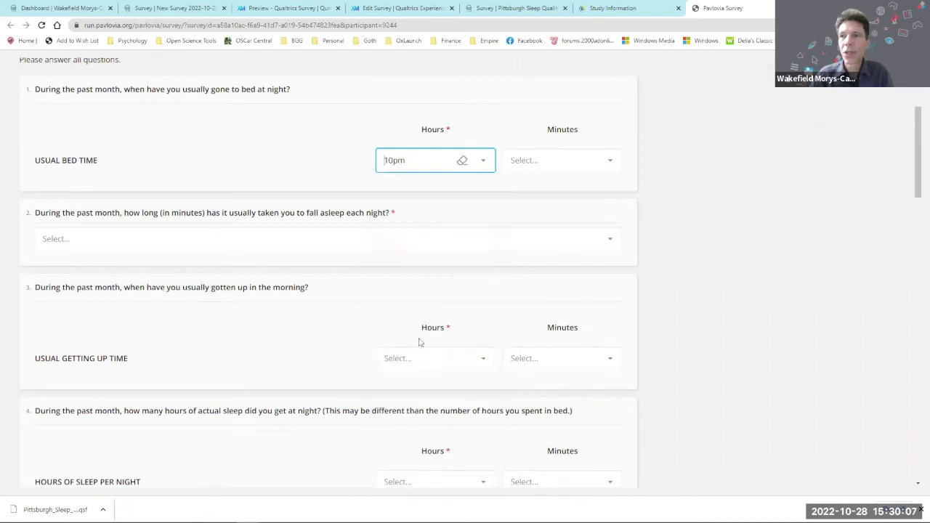
click(609, 163)
click(546, 277)
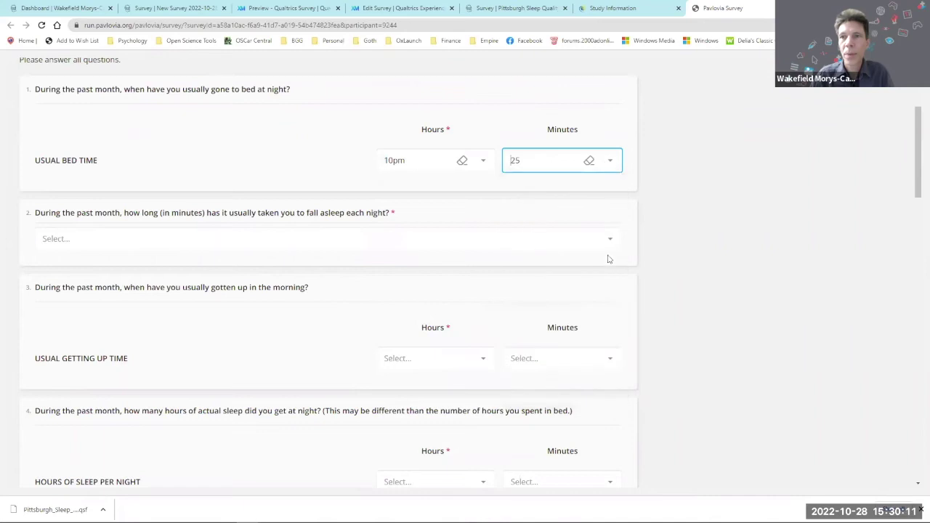
click(129, 241)
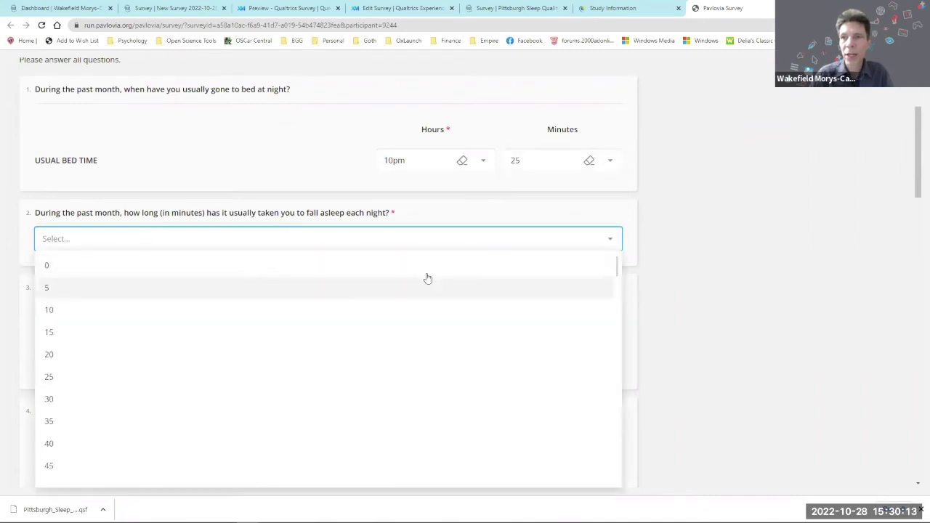
click(80, 449)
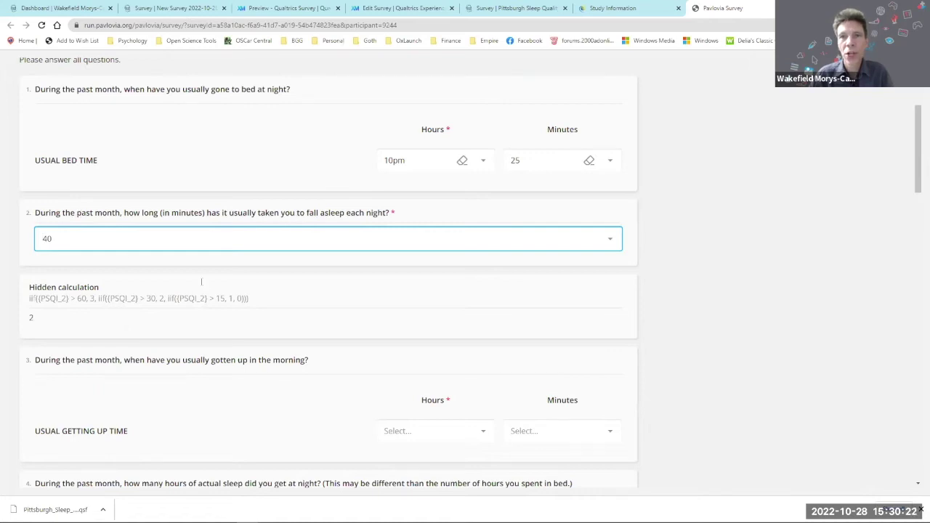
Step: Set the usual getting up time to 7am and the hours of sleep per night to 10
scroll(120, 232, down, 1)
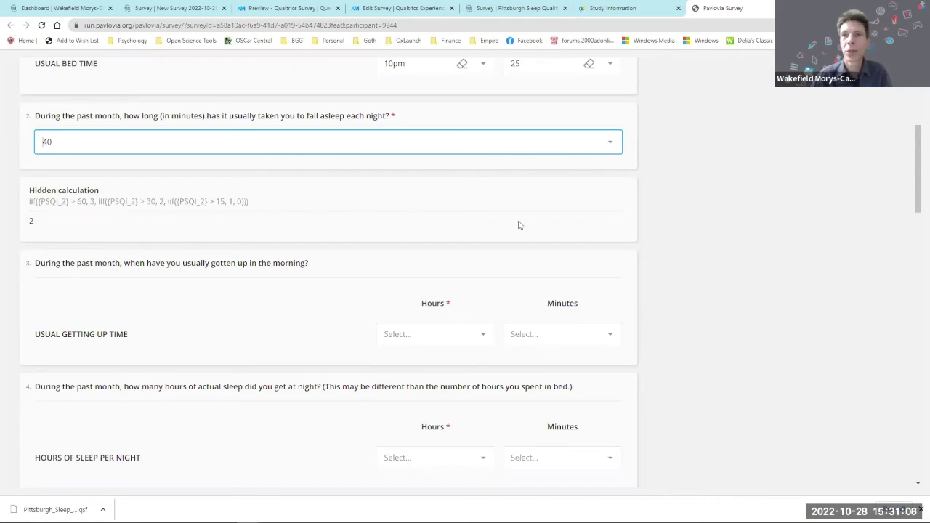
scroll(516, 222, down, 2)
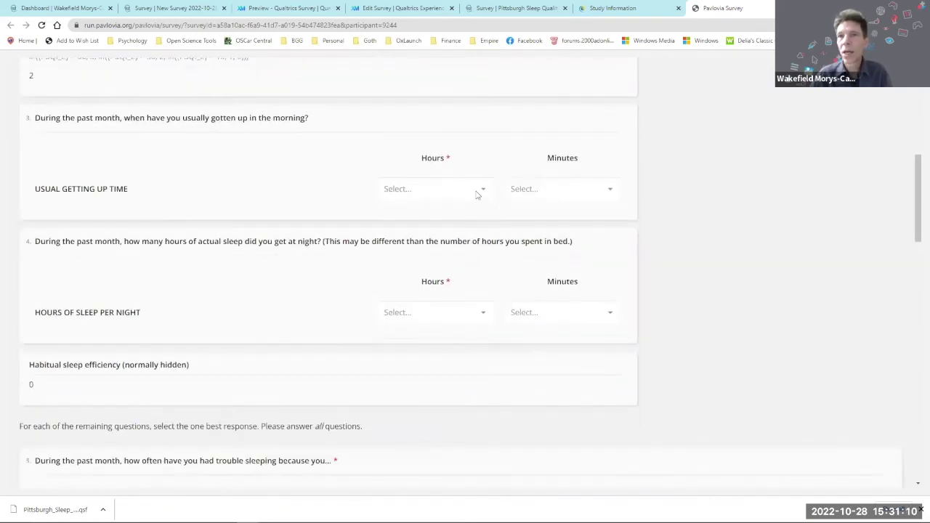
click(478, 190)
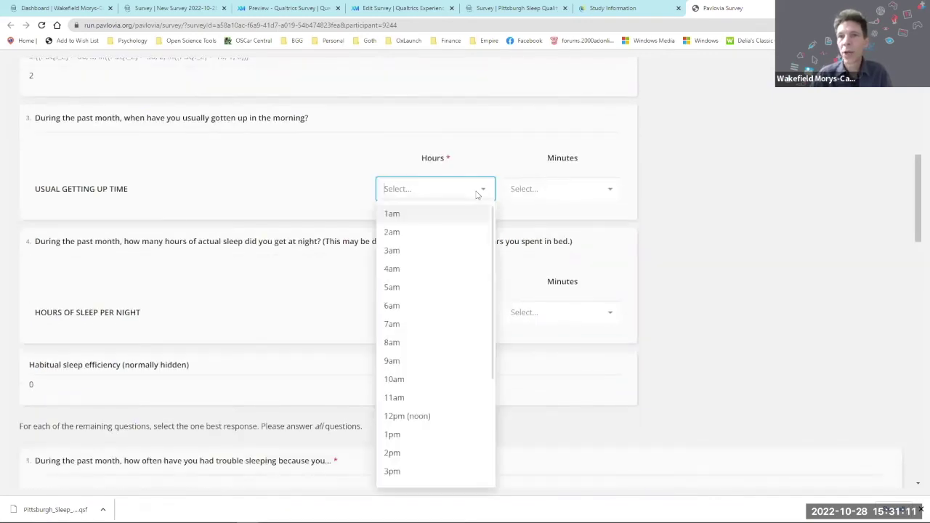
click(441, 324)
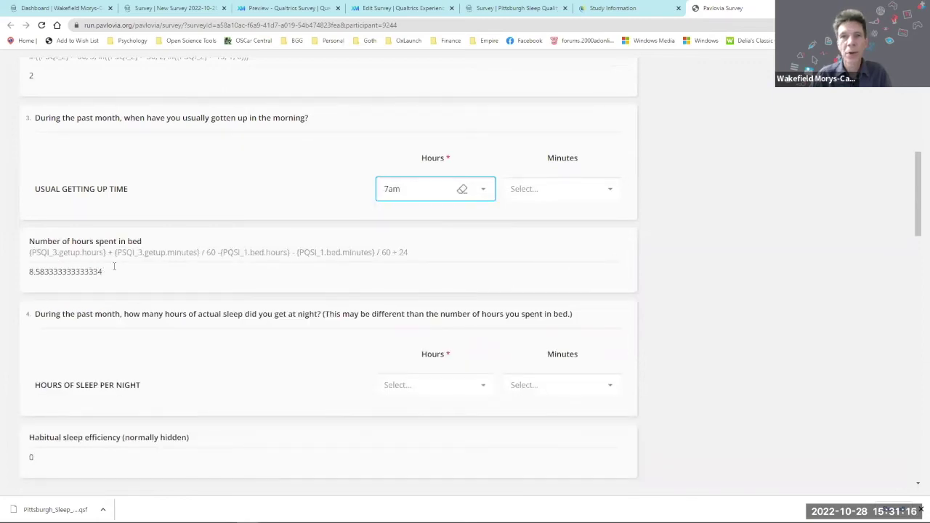
scroll(206, 262, down, 1)
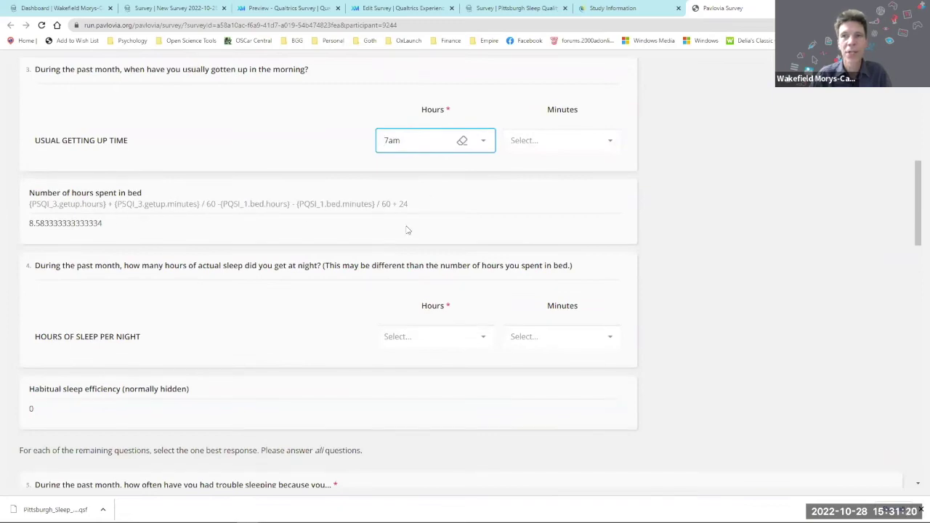
scroll(448, 234, down, 3)
click(480, 147)
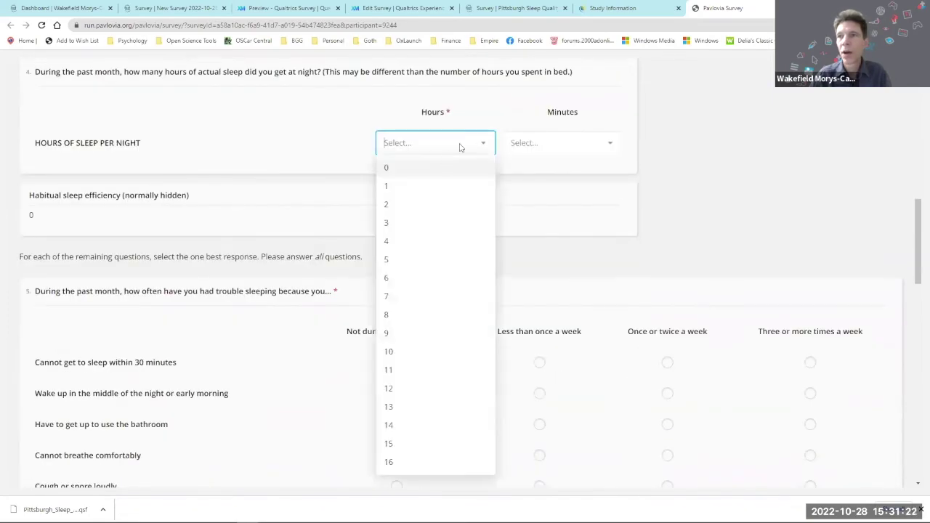
click(418, 350)
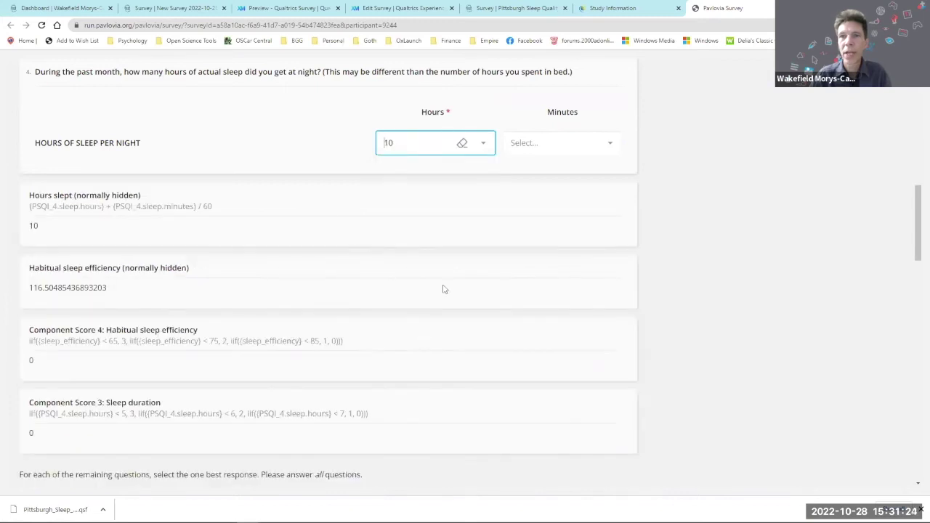
Step: Rate the trouble sleeping reasons through "Had pain" as "Less than once a week", but "Cannot breathe comfortably" as "Not during the past month"
scroll(393, 241, down, 2)
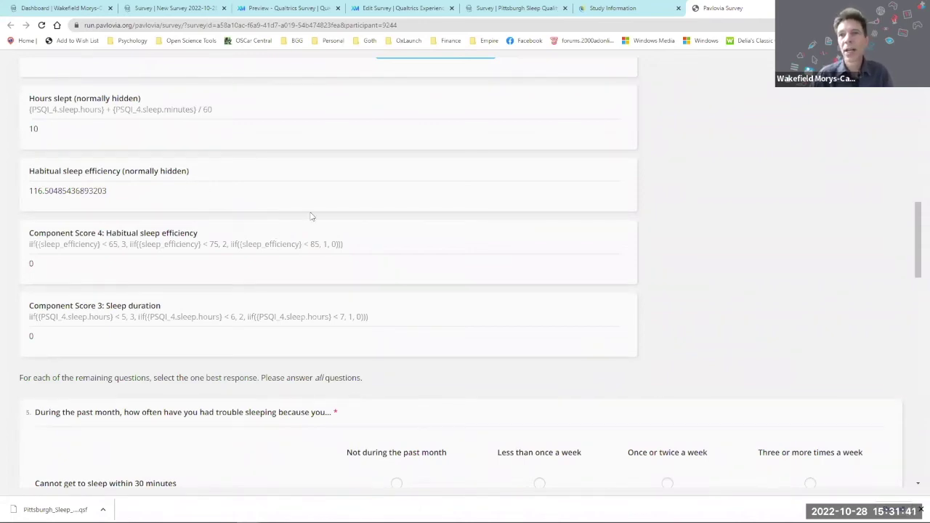
scroll(313, 213, down, 1)
scroll(313, 213, down, 4)
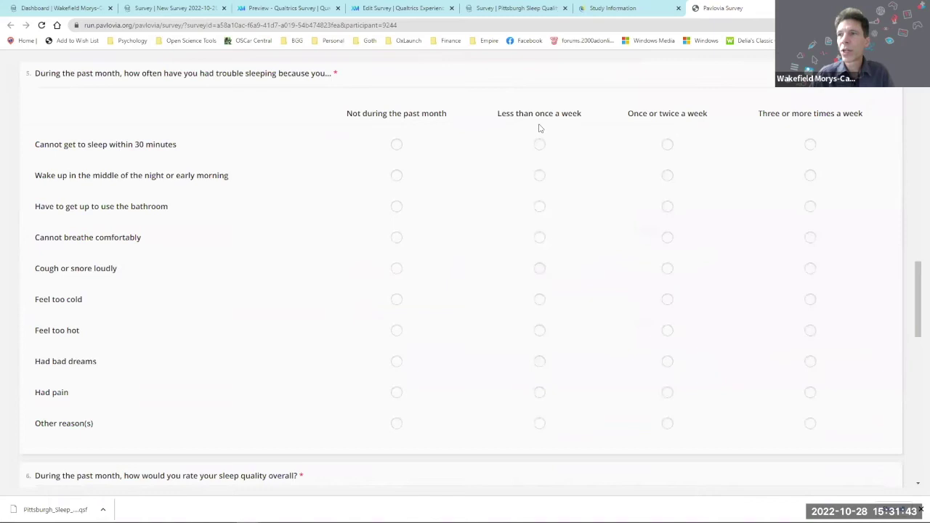
click(538, 147)
click(539, 175)
click(539, 207)
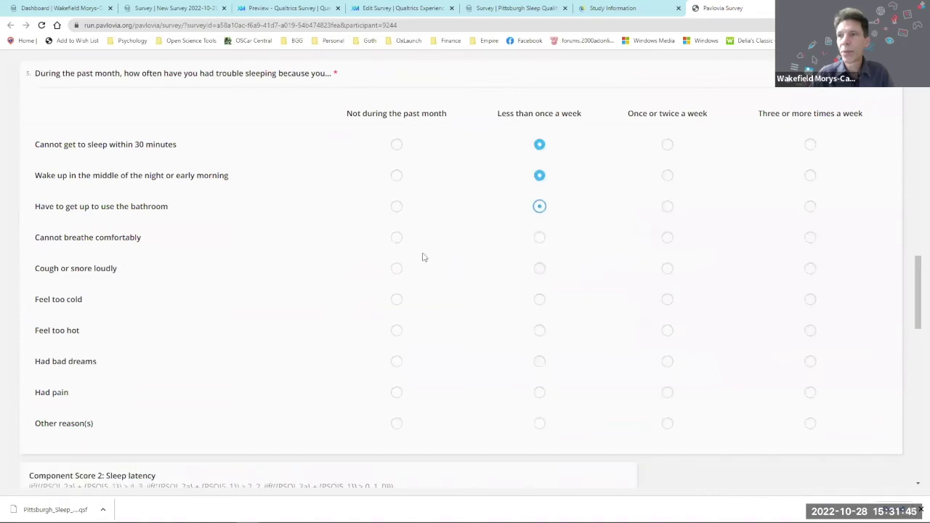
click(397, 239)
click(538, 269)
click(539, 300)
click(541, 333)
click(540, 364)
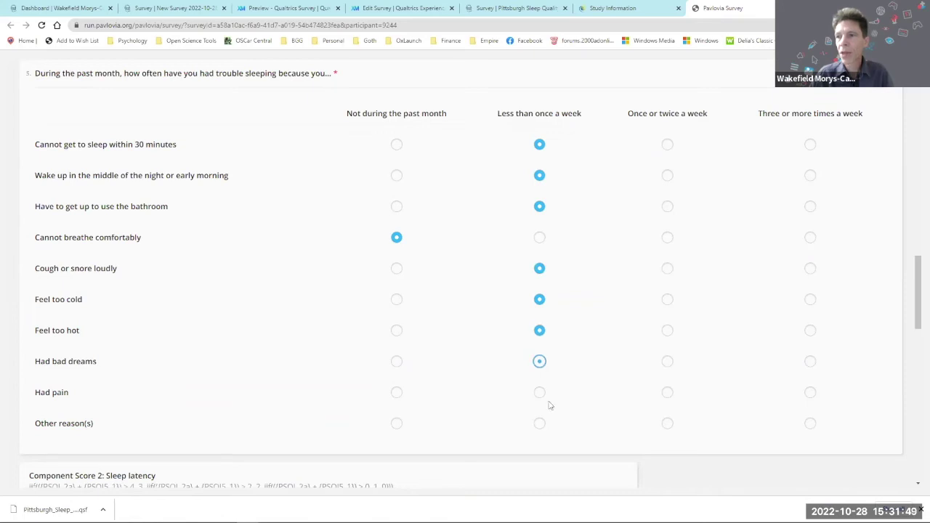
click(539, 392)
Step: Test the "Other reason(s)" follow-up with "Less than once a week", and set that row to "Not during the past month"
scroll(537, 364, down, 3)
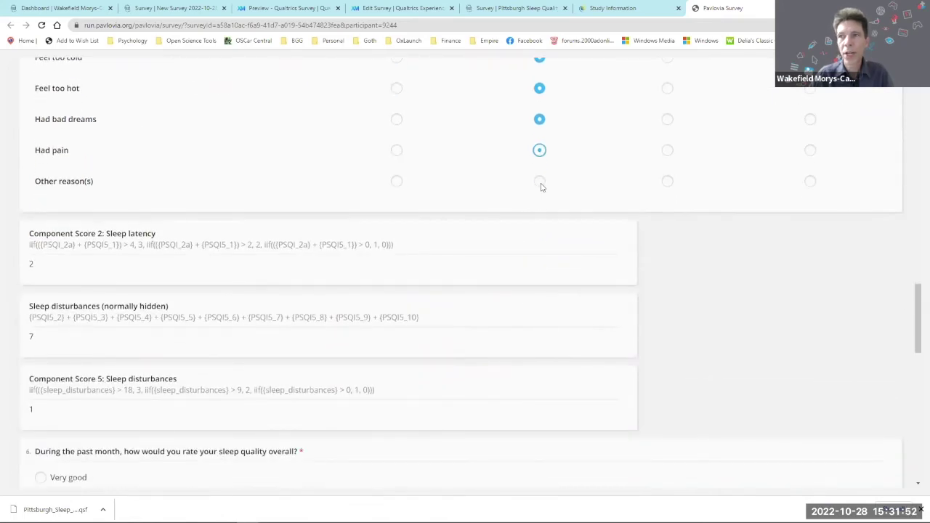
click(539, 182)
click(71, 251)
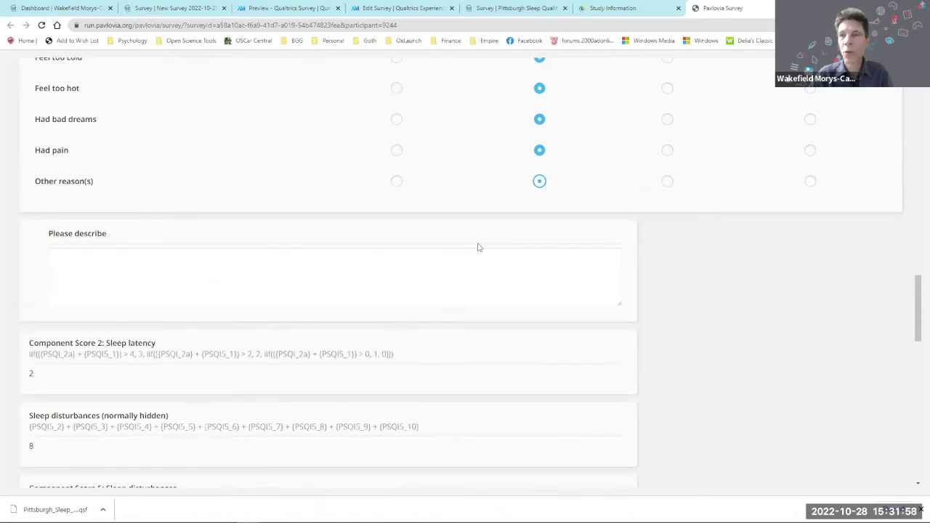
click(396, 182)
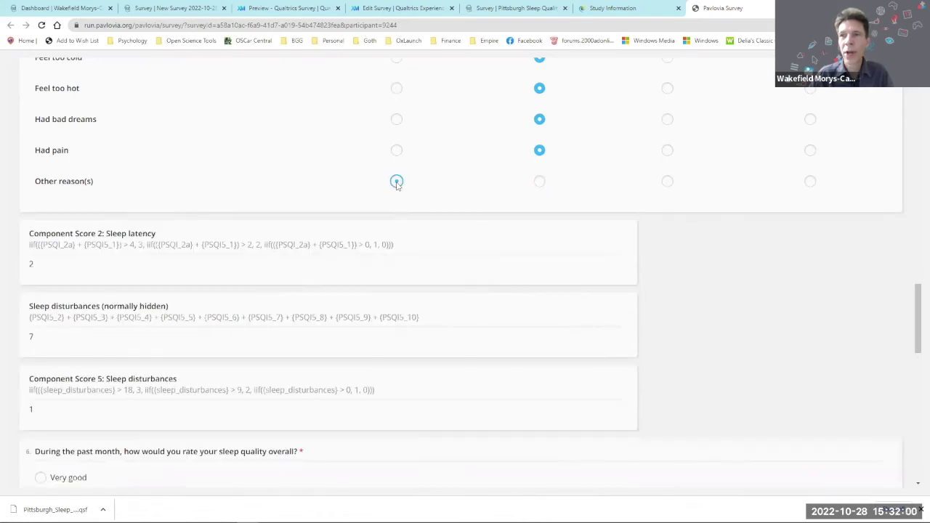
scroll(436, 287, up, 1)
scroll(436, 286, up, 3)
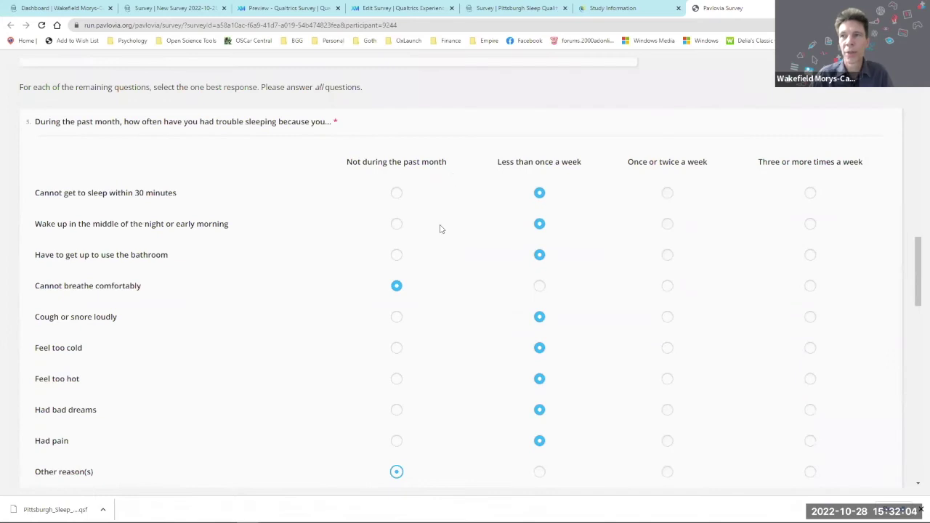
Step: Rate overall sleep quality as "Fairly good" and the use of sleep medicine as "Less than once a week"
scroll(440, 228, down, 3)
scroll(474, 335, down, 3)
scroll(270, 298, down, 2)
scroll(480, 342, down, 2)
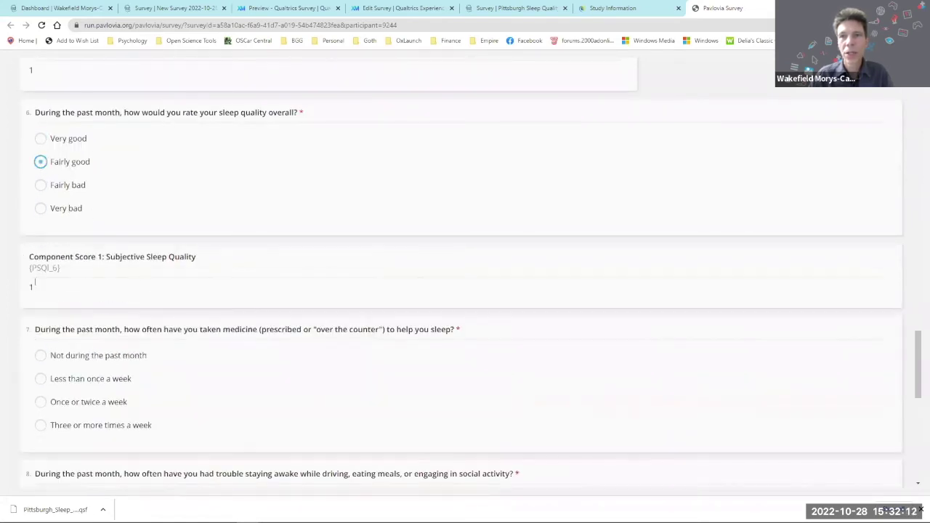
click(40, 379)
Step: Answer the question on trouble staying awake and rate keeping up enthusiasm as "Somewhat of a problem"
scroll(131, 272, down, 3)
scroll(88, 255, down, 2)
click(41, 257)
scroll(116, 261, down, 4)
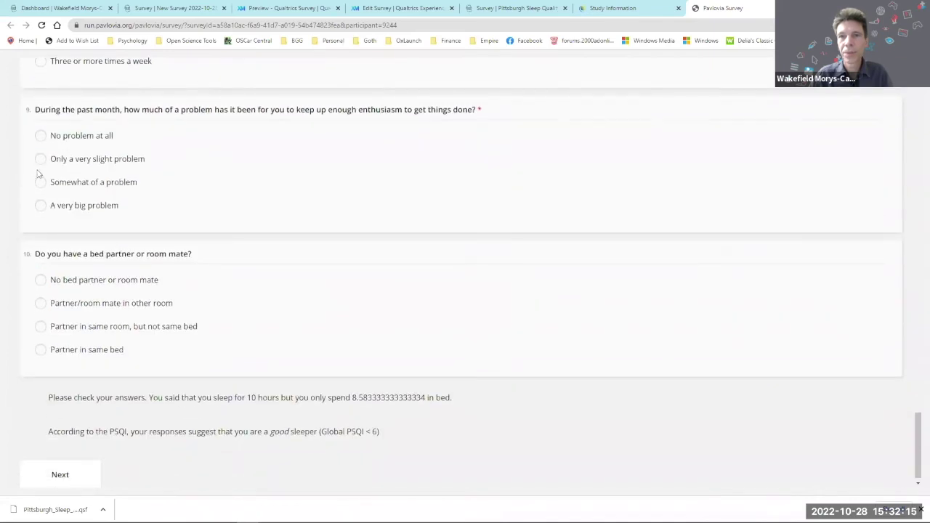
click(40, 181)
scroll(40, 204, down, 2)
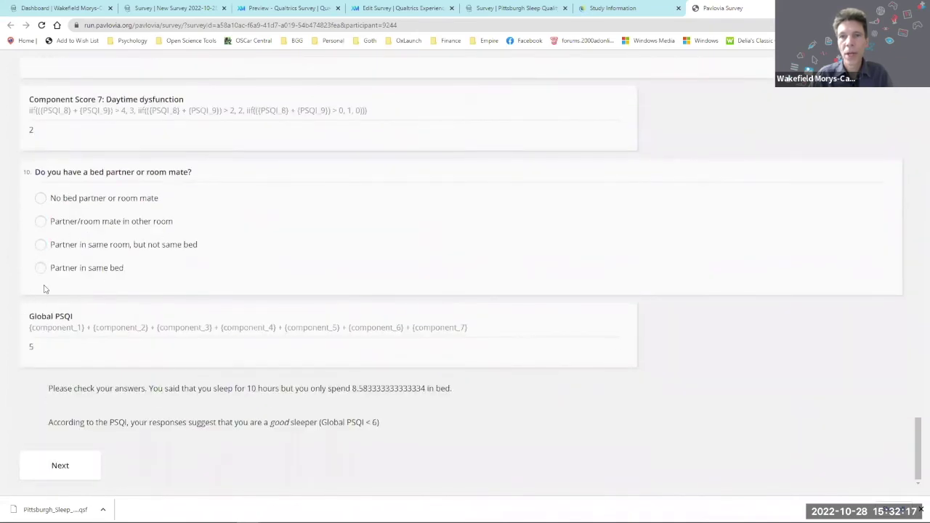
Step: Answer the bed partner question with "No bed partner or room mate" and change the hours of sleep per night to 6
click(40, 221)
click(40, 198)
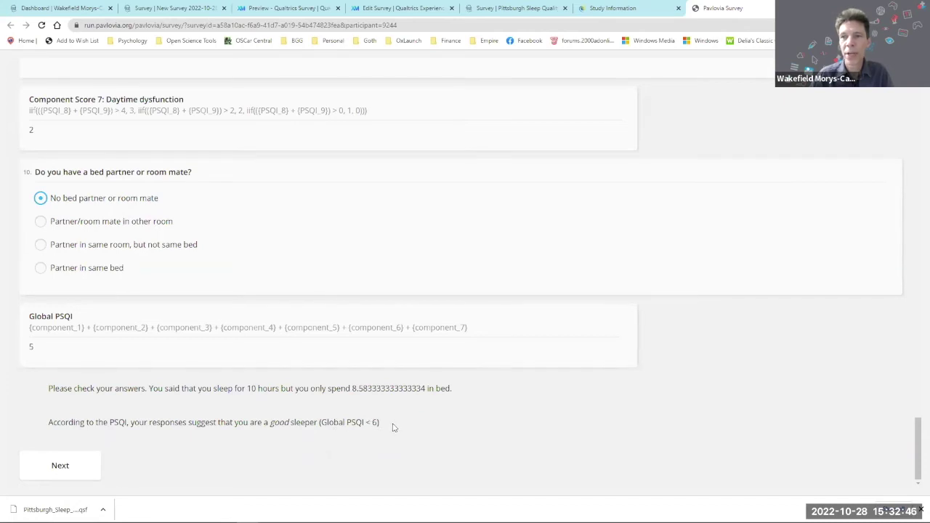
scroll(381, 415, up, 20)
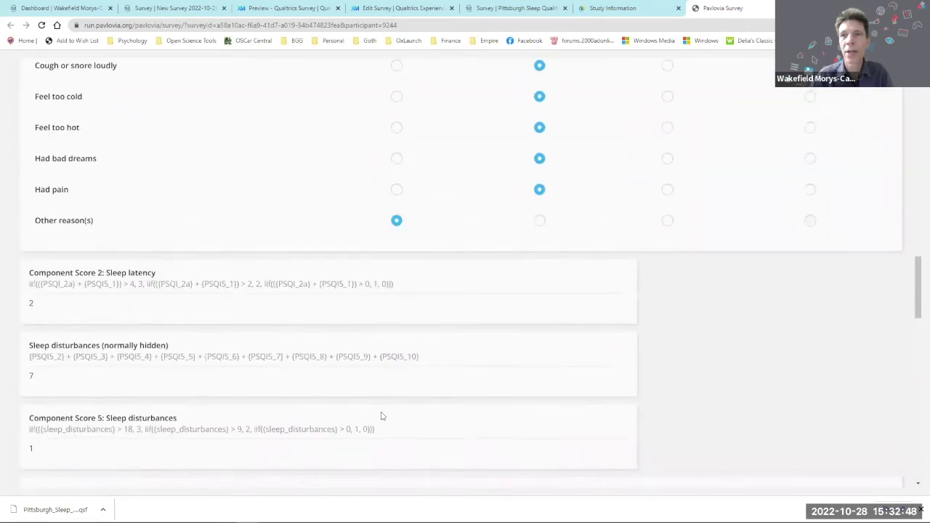
scroll(382, 412, up, 15)
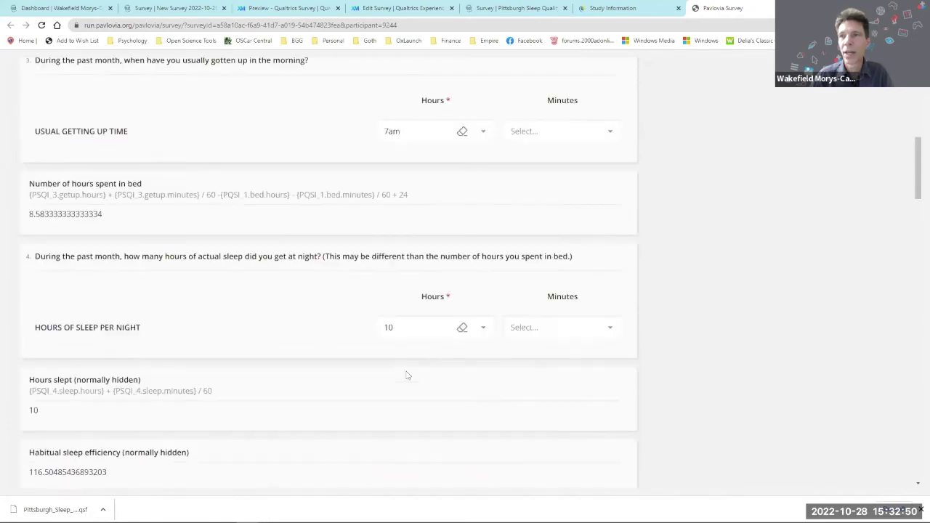
click(432, 329)
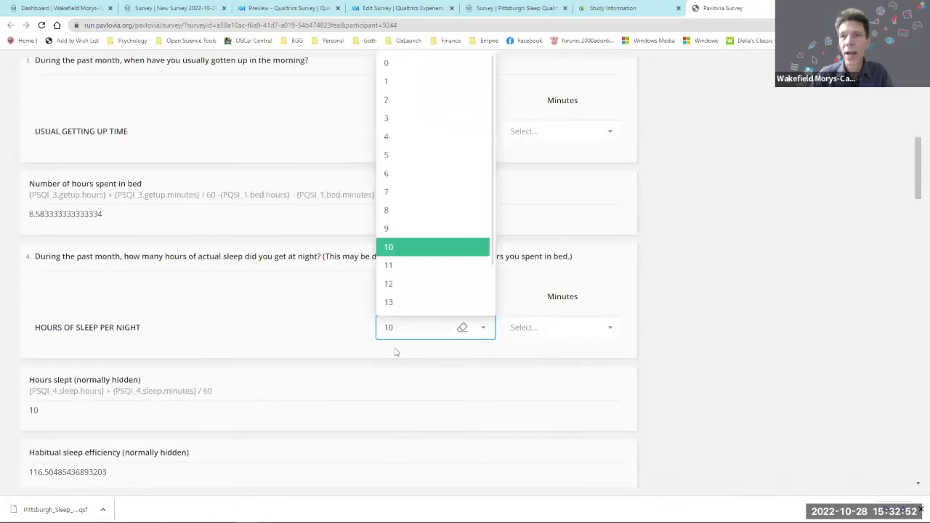
click(407, 173)
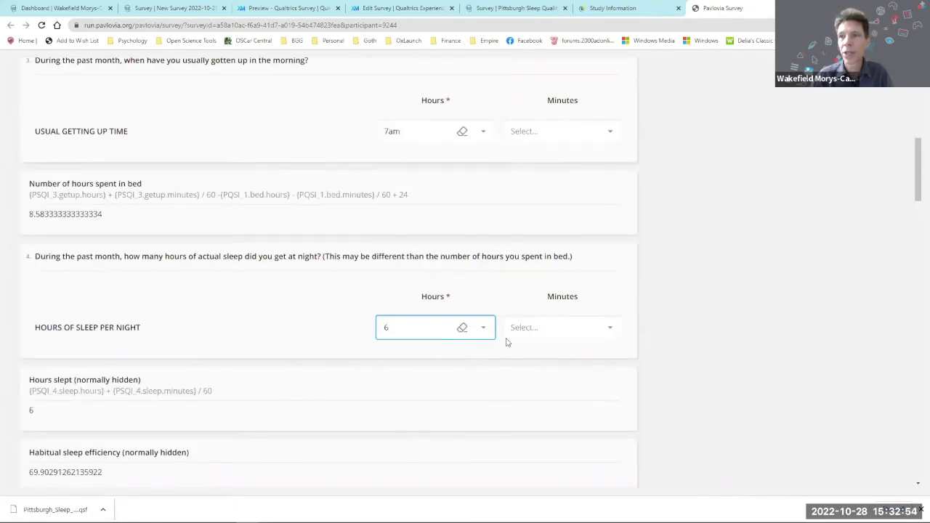
Step: Continue to the demographics page, look over its questions and complete the survey without answering them
scroll(711, 298, down, 1)
scroll(438, 357, down, 20)
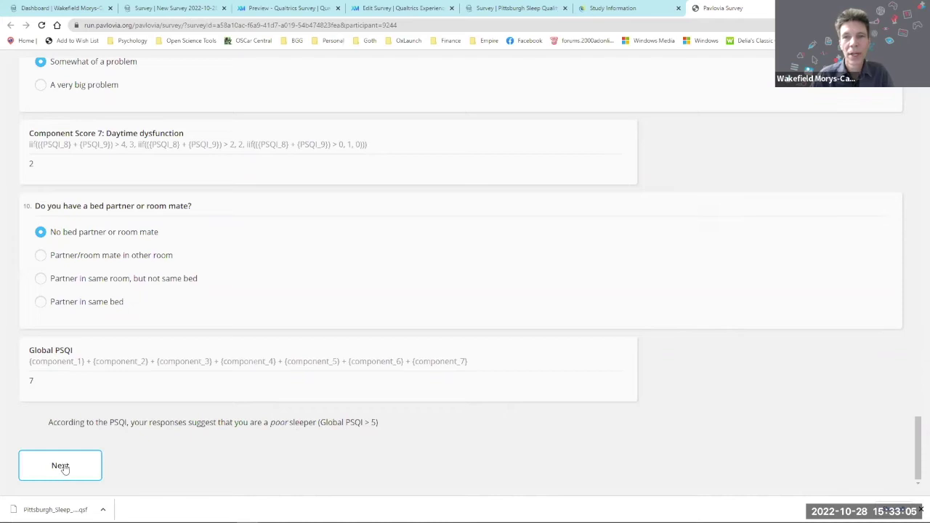
click(90, 468)
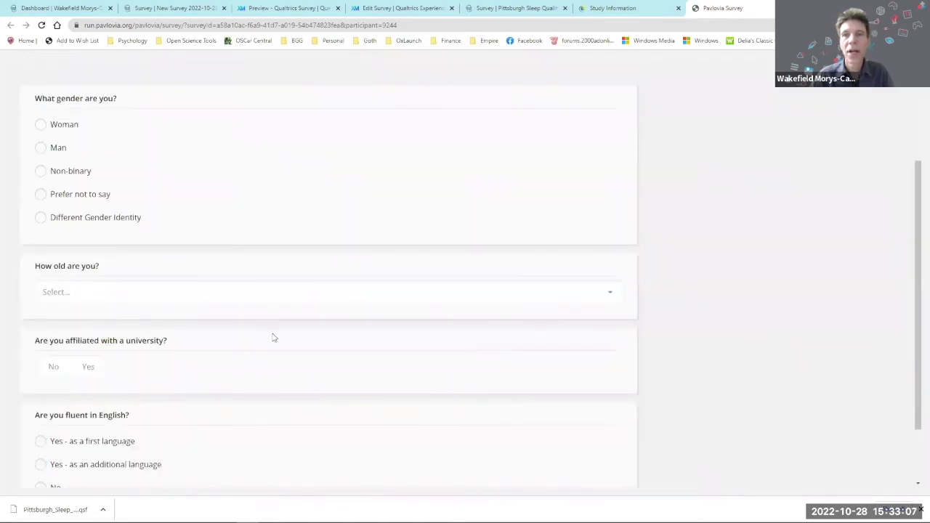
scroll(272, 330, up, 3)
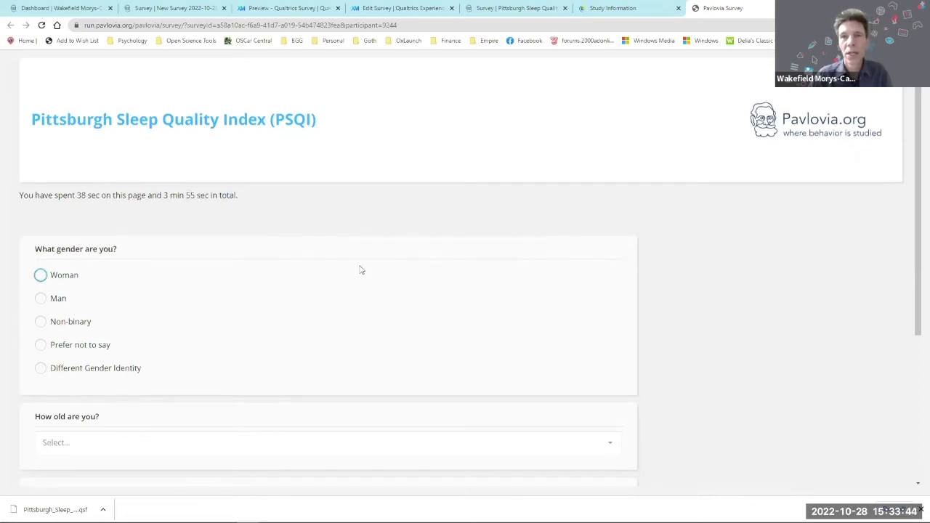
scroll(361, 270, down, 3)
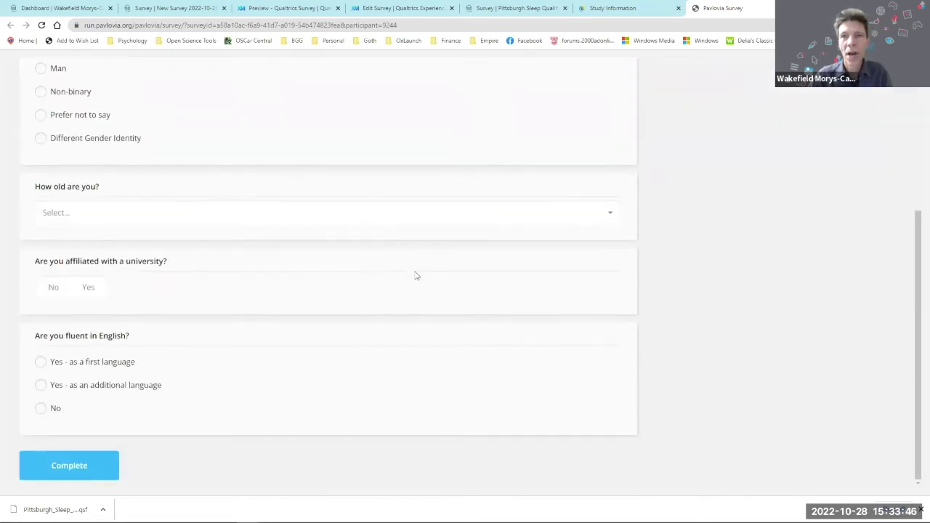
scroll(414, 276, up, 2)
scroll(416, 272, down, 2)
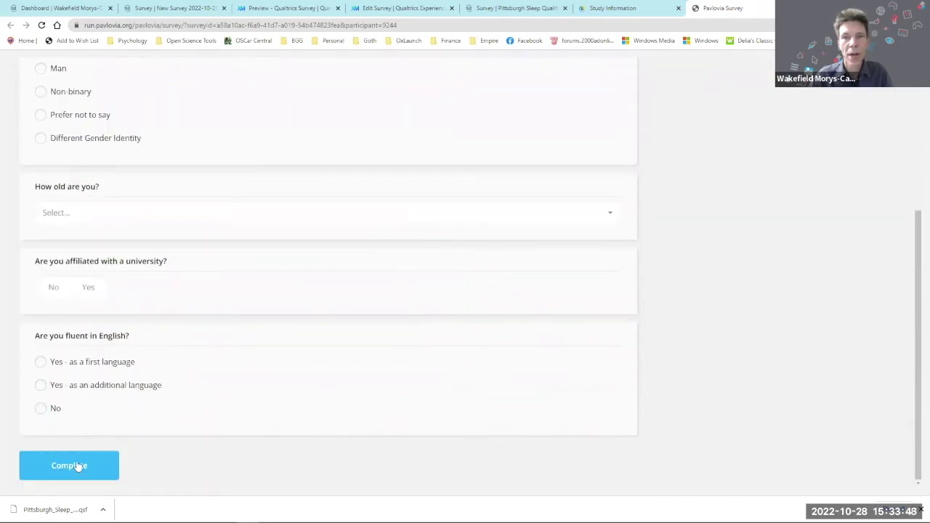
click(69, 469)
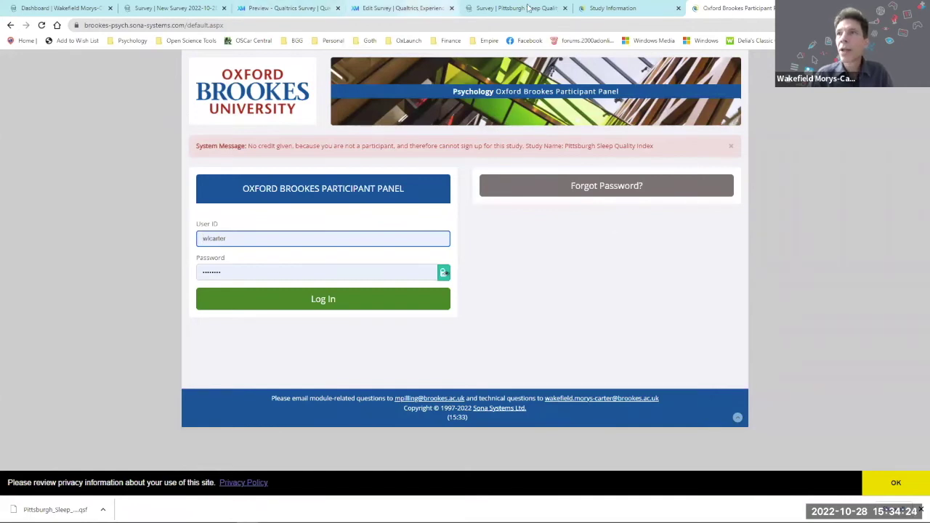
Step: Return to the Pavlovia PSQI survey's overview and examine its completion URL through to the participant variable at the end
mouse_move(512, 11)
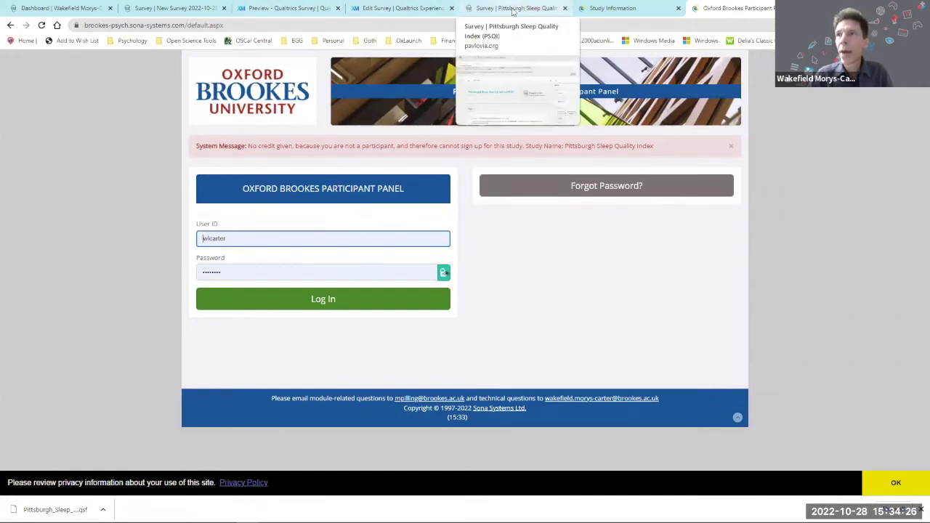
click(512, 9)
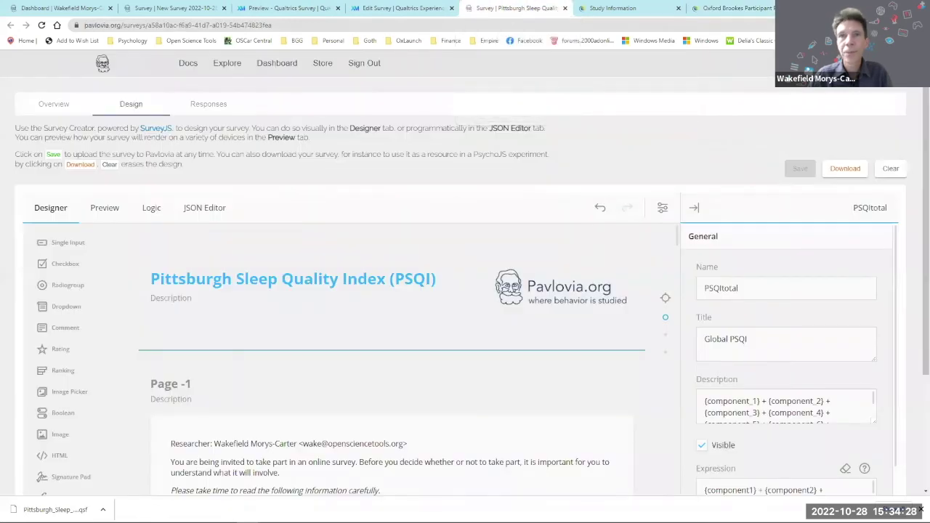
click(56, 104)
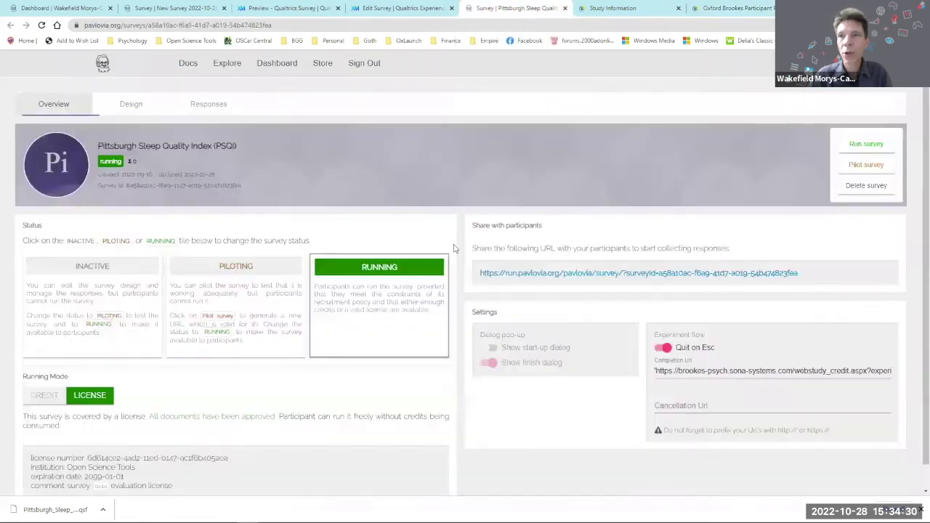
scroll(728, 327, down, 1)
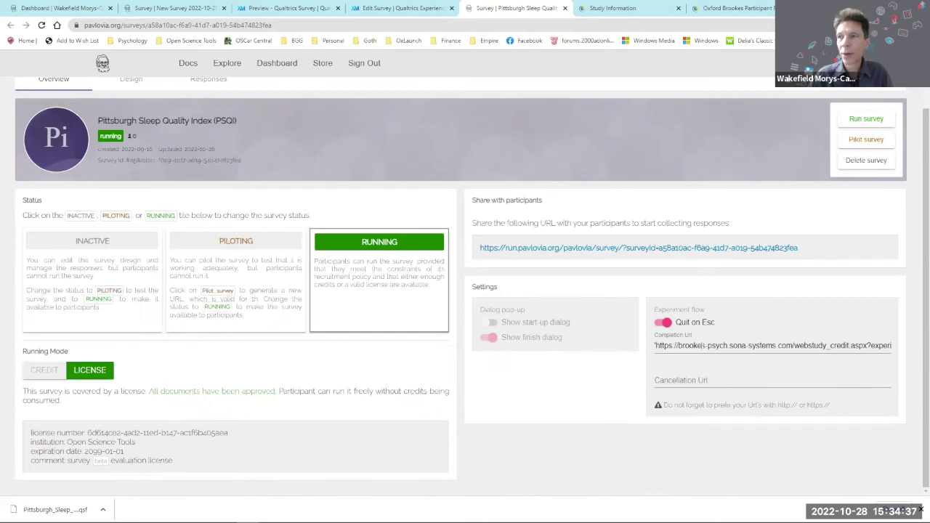
click(686, 346)
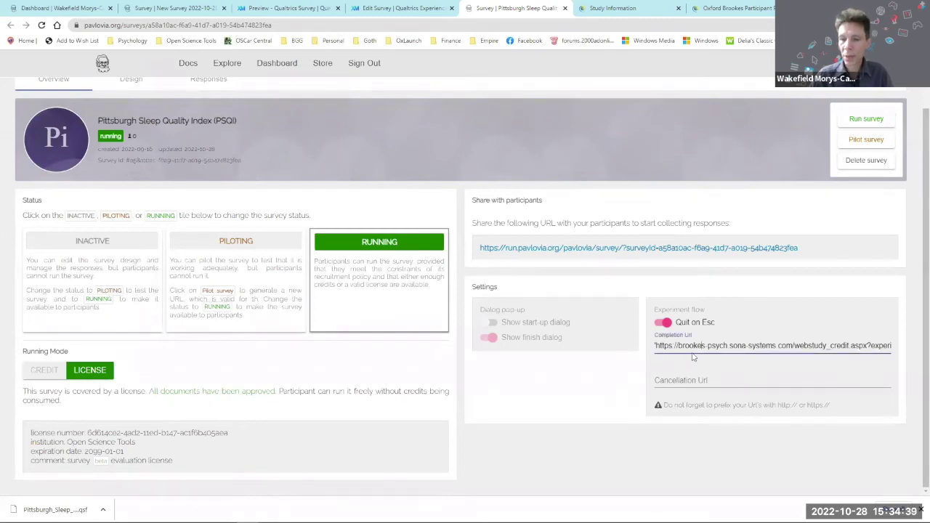
key(End)
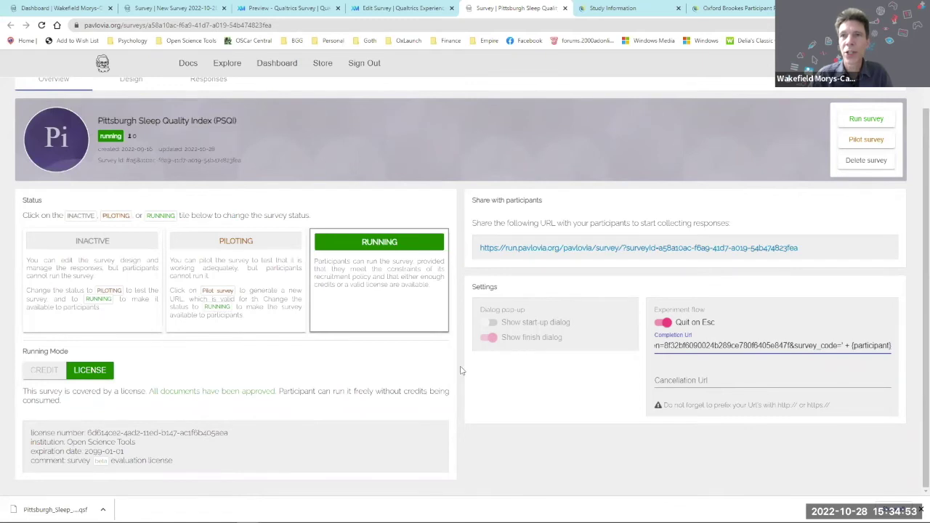
scroll(465, 366, up, 1)
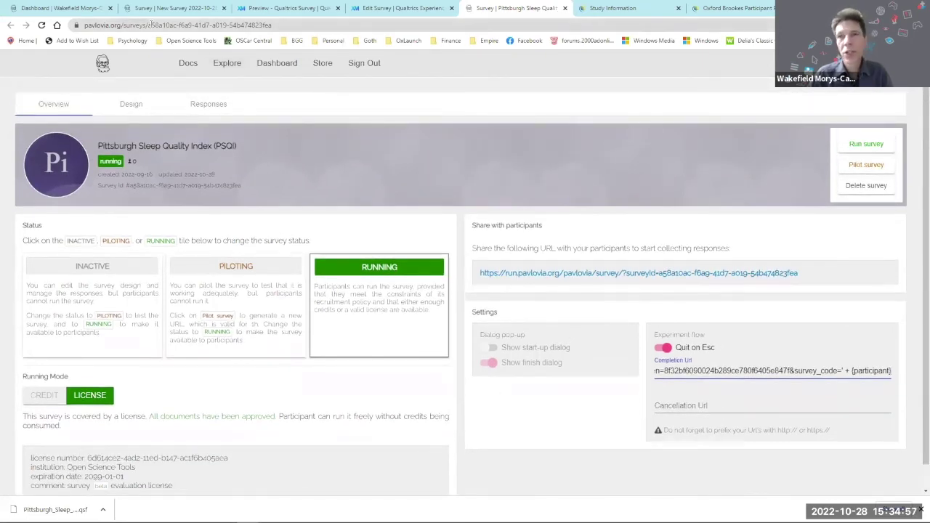
Step: From the surveys dashboard, share the Pittsburgh Sleep Quality Index (PSQI) survey with read access for every designer
click(63, 10)
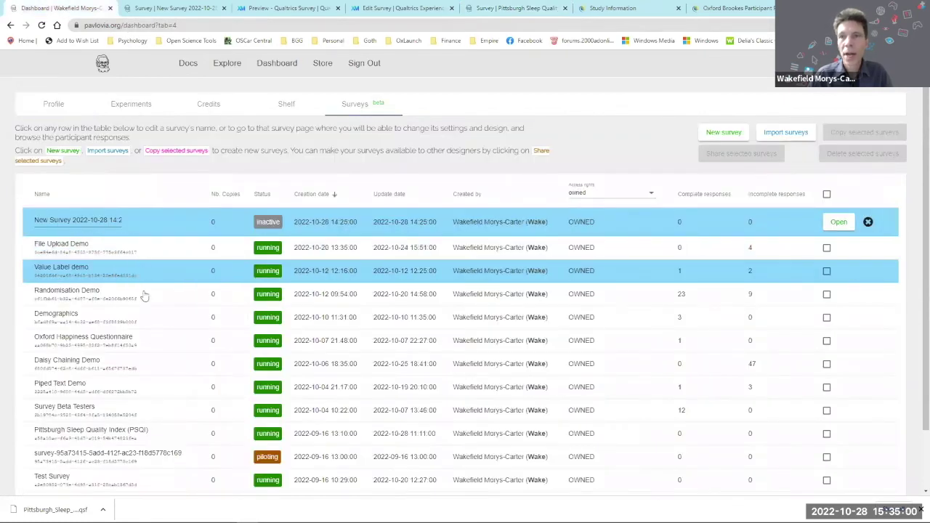
scroll(287, 313, down, 1)
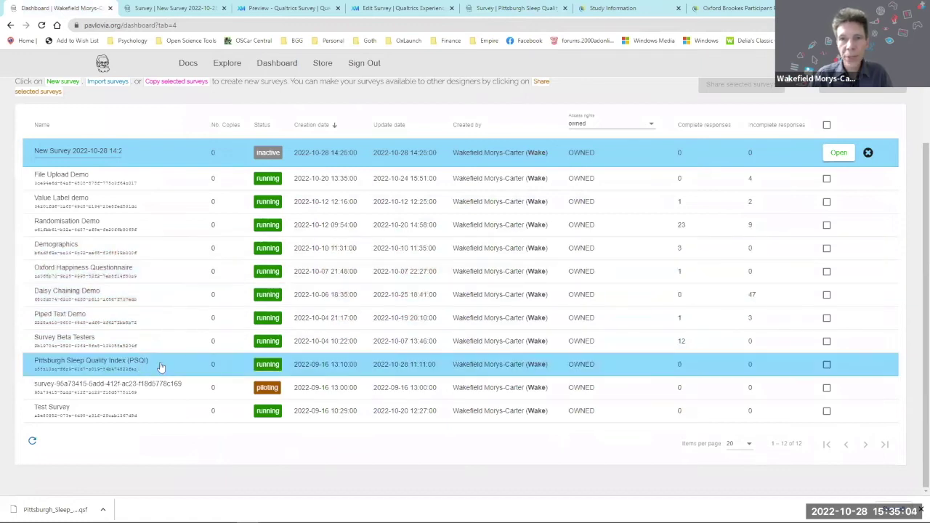
click(827, 365)
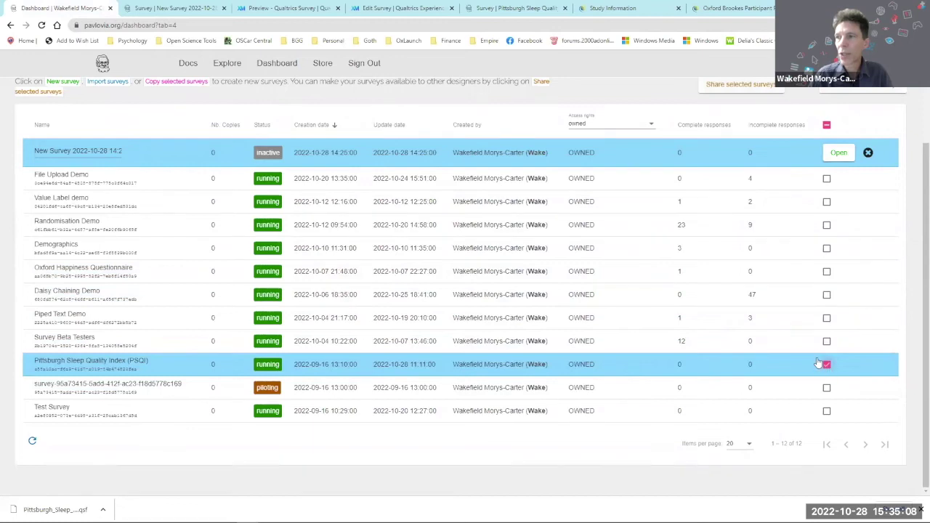
scroll(812, 279, up, 1)
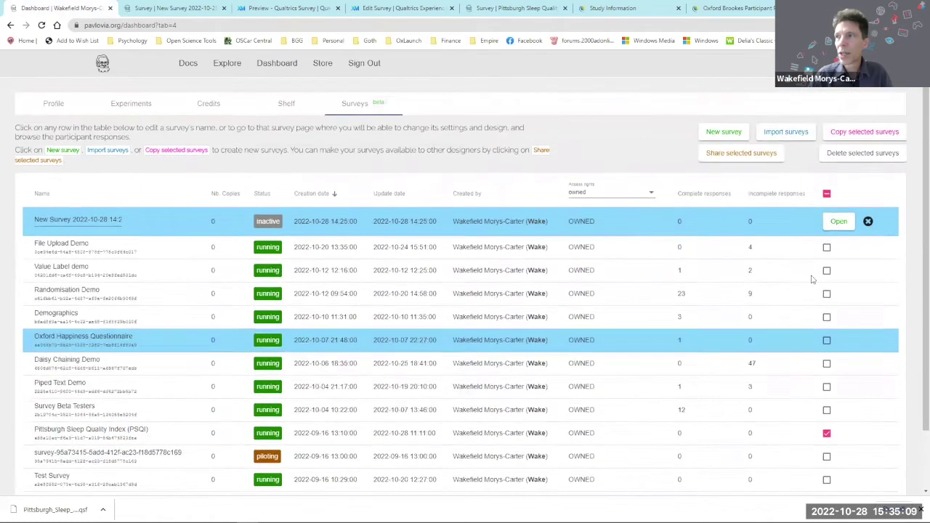
click(746, 154)
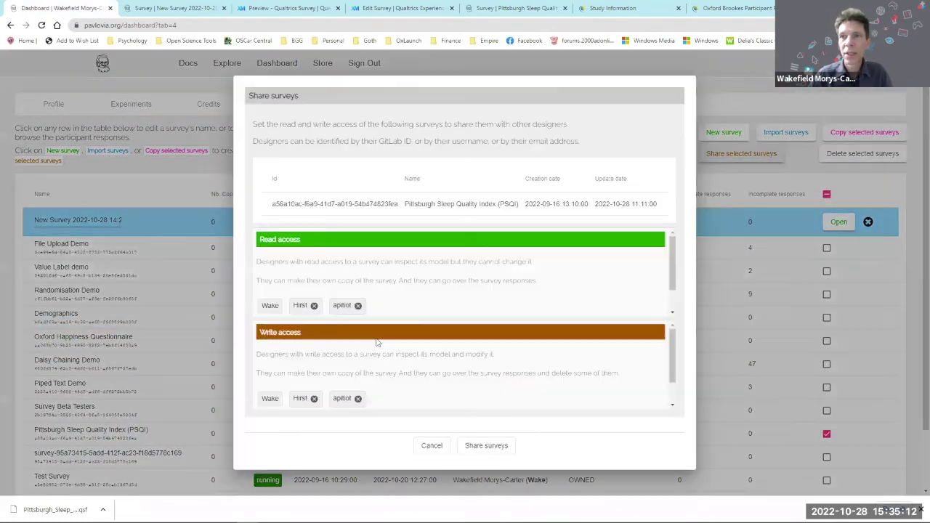
scroll(469, 279, down, 2)
scroll(467, 293, up, 2)
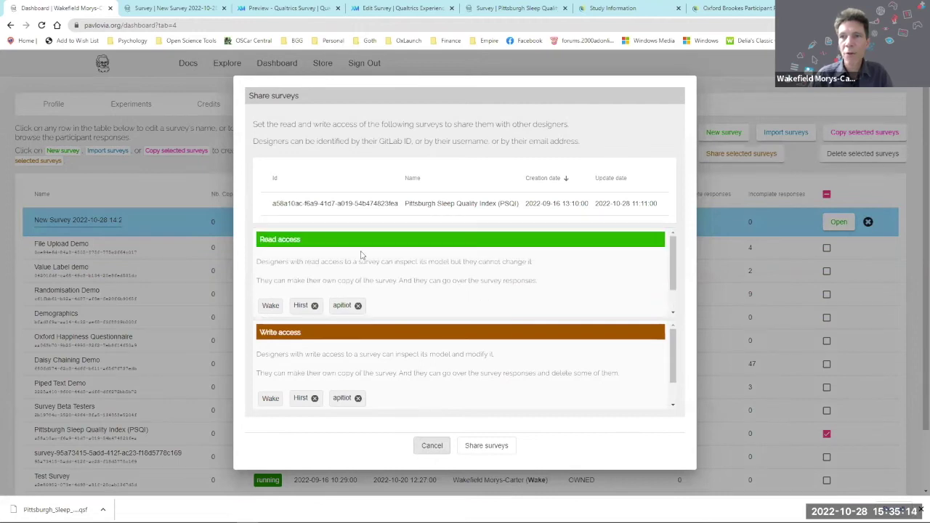
scroll(305, 283, down, 1)
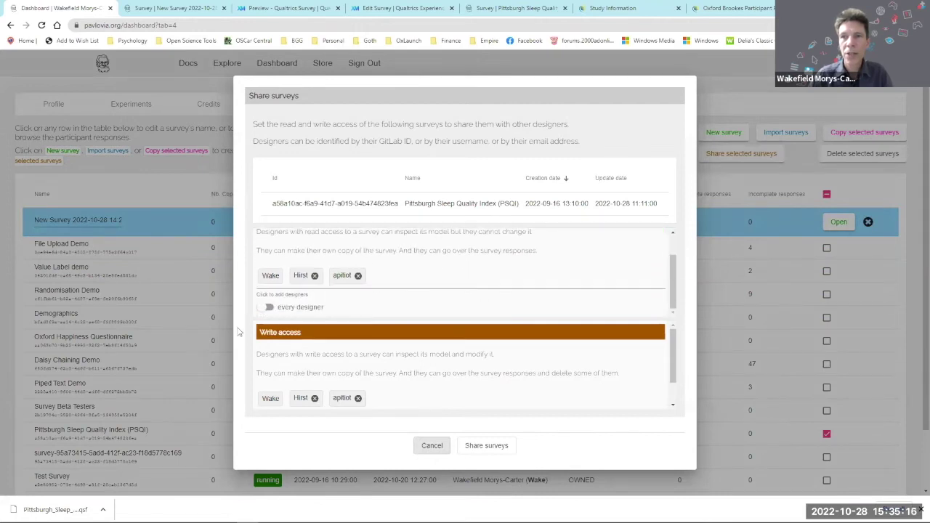
click(266, 307)
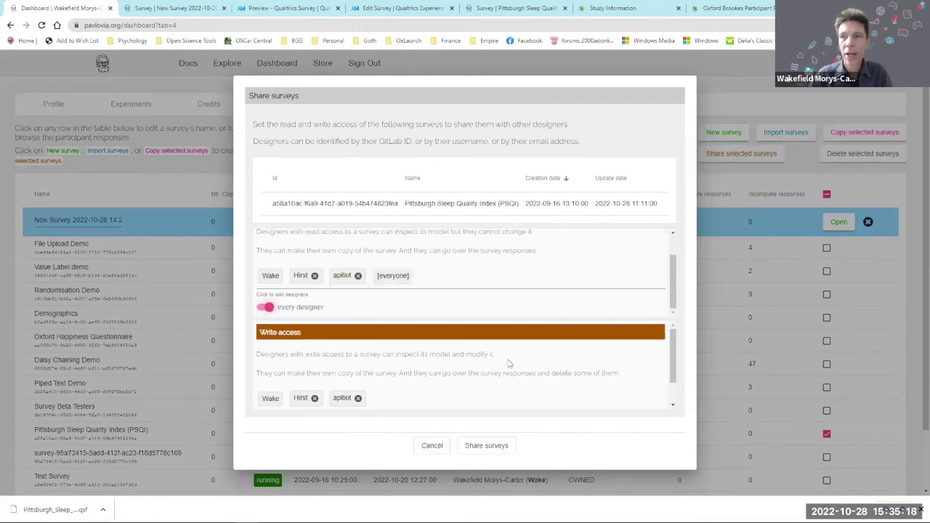
click(485, 446)
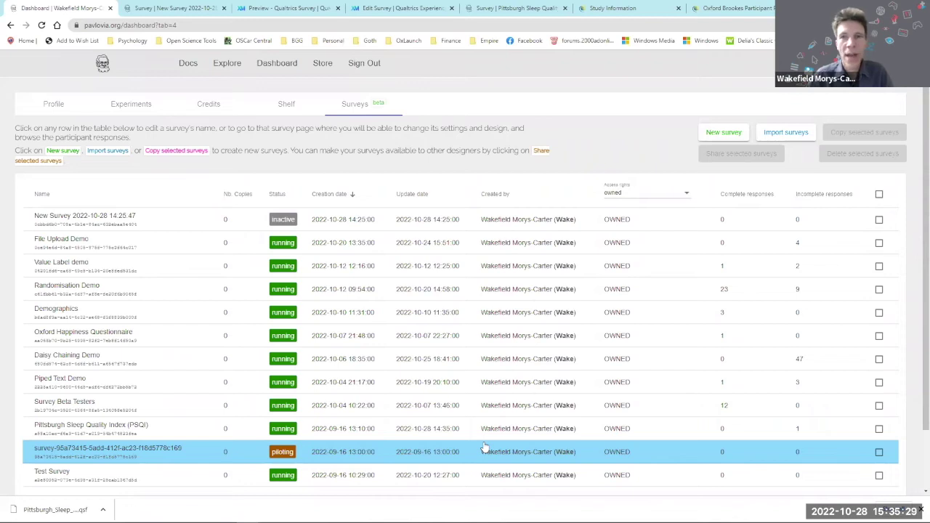
scroll(117, 378, down, 2)
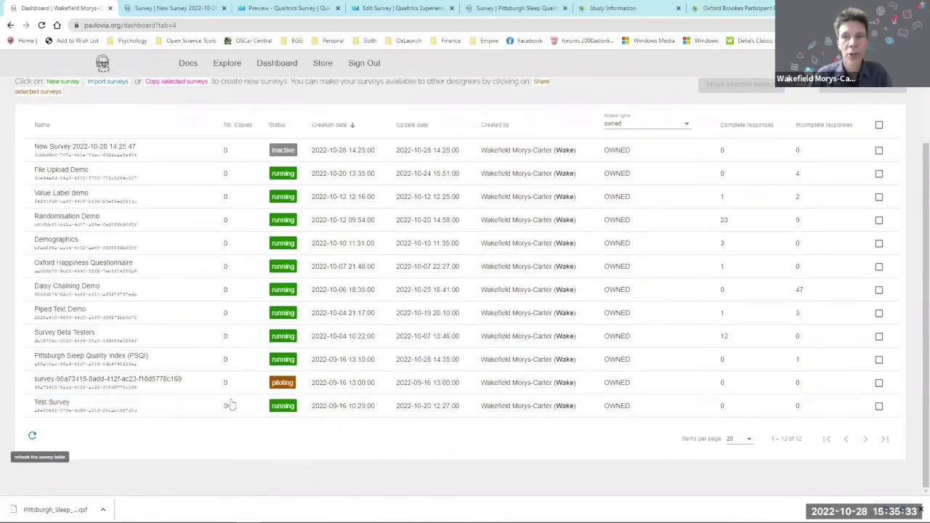
scroll(247, 391, up, 2)
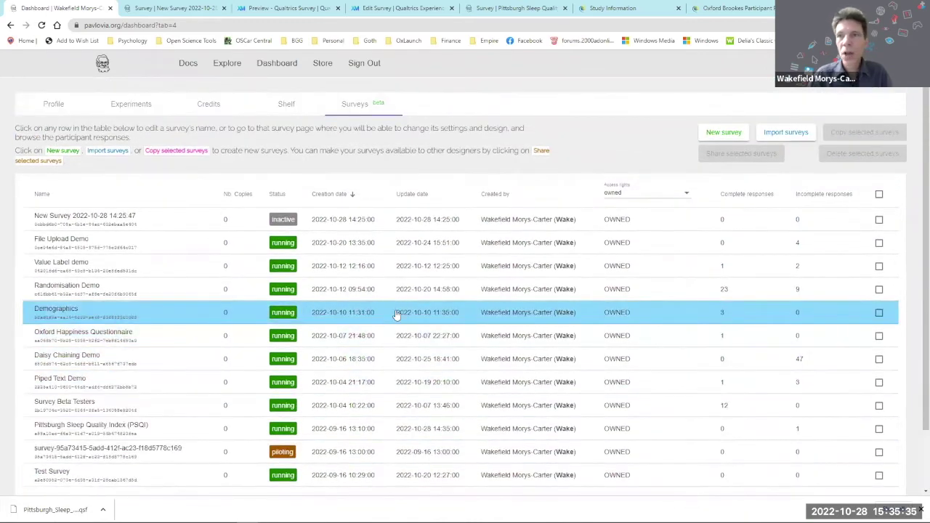